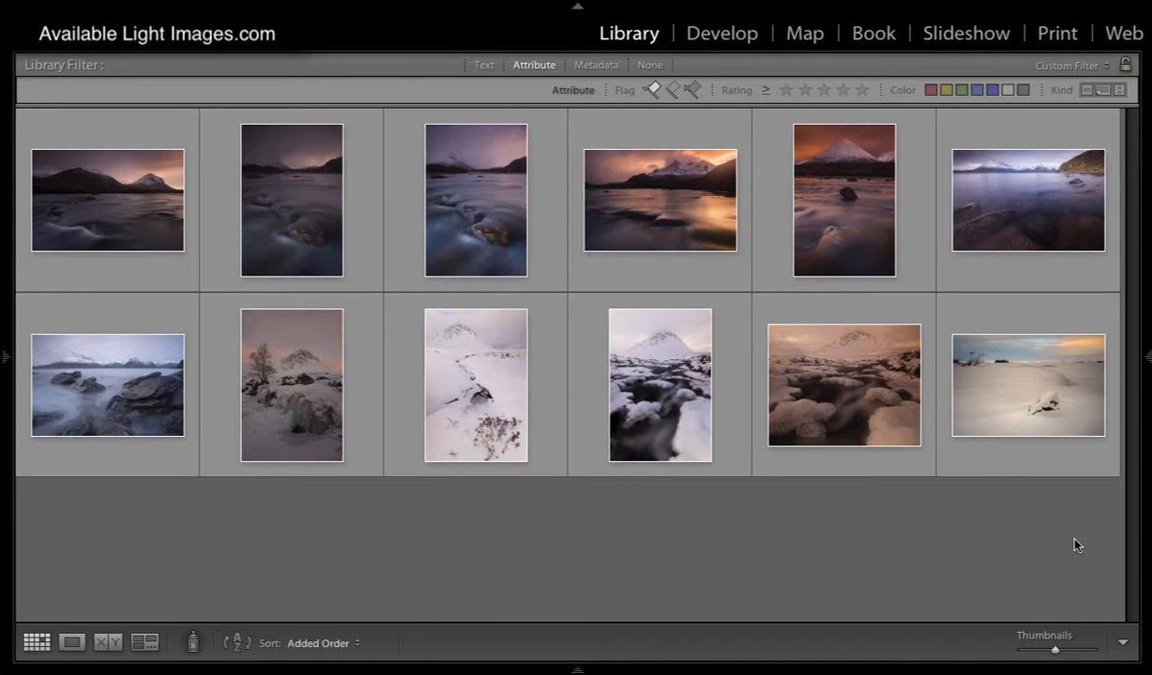
- Examine the river rocks, snowy stream, lone tree with frozen waterfall and red-sky mountain photos one by one at large size
double_click(480, 246)
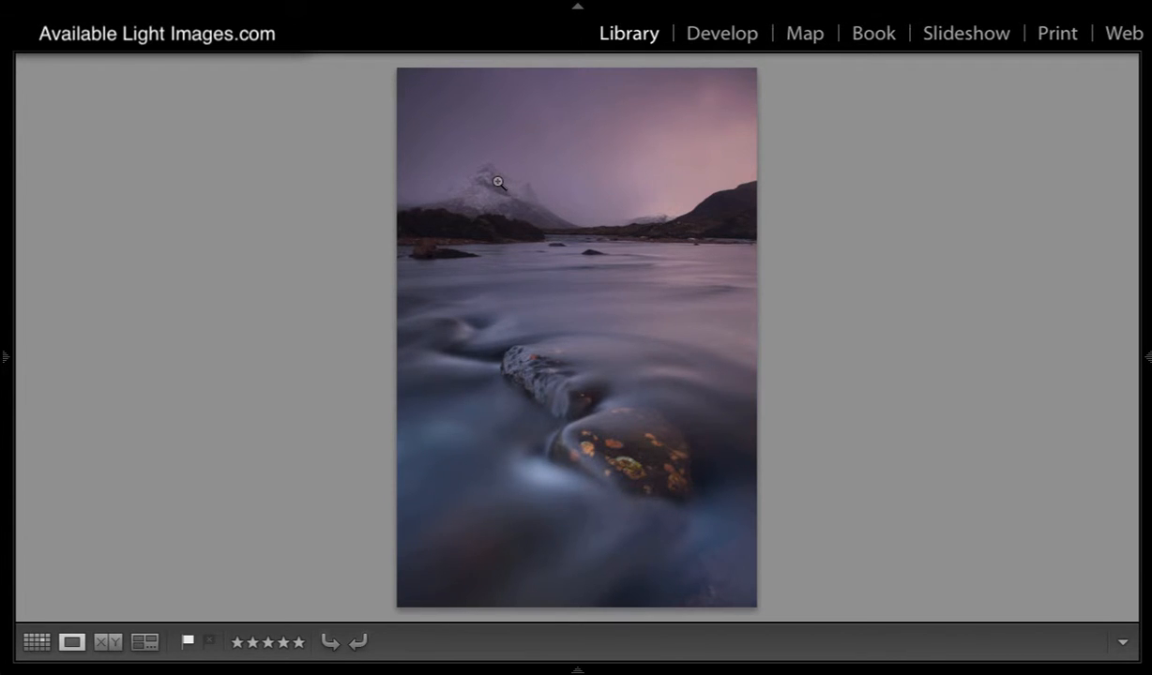
left_click(37, 643)
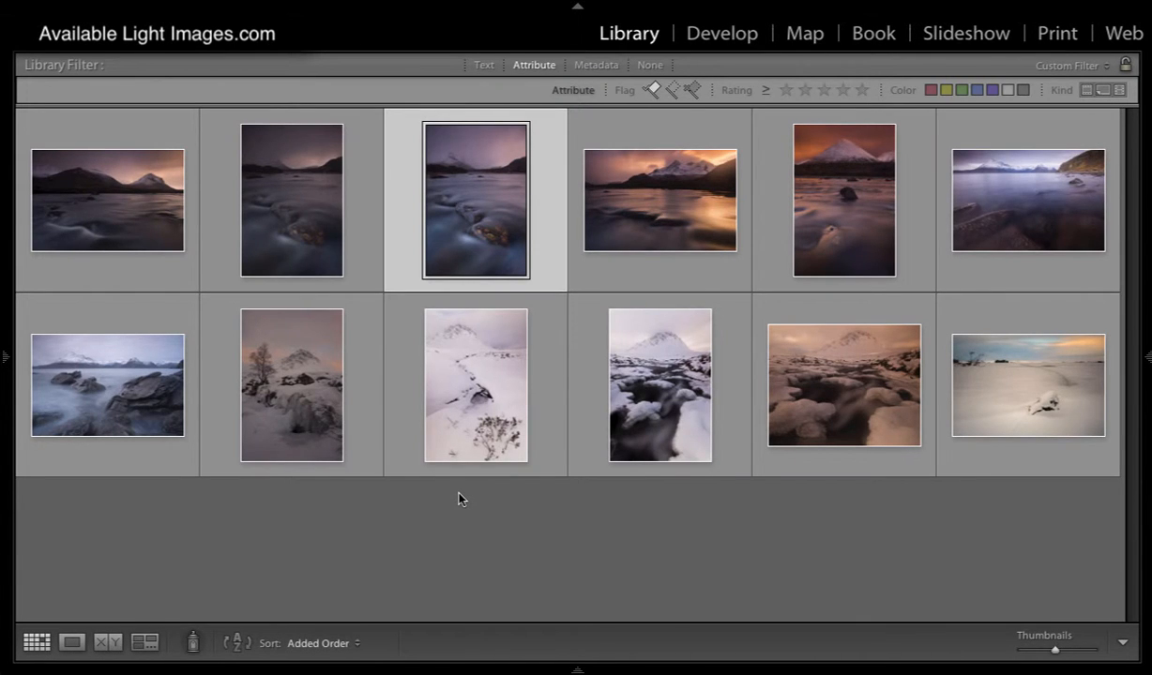
double_click(468, 381)
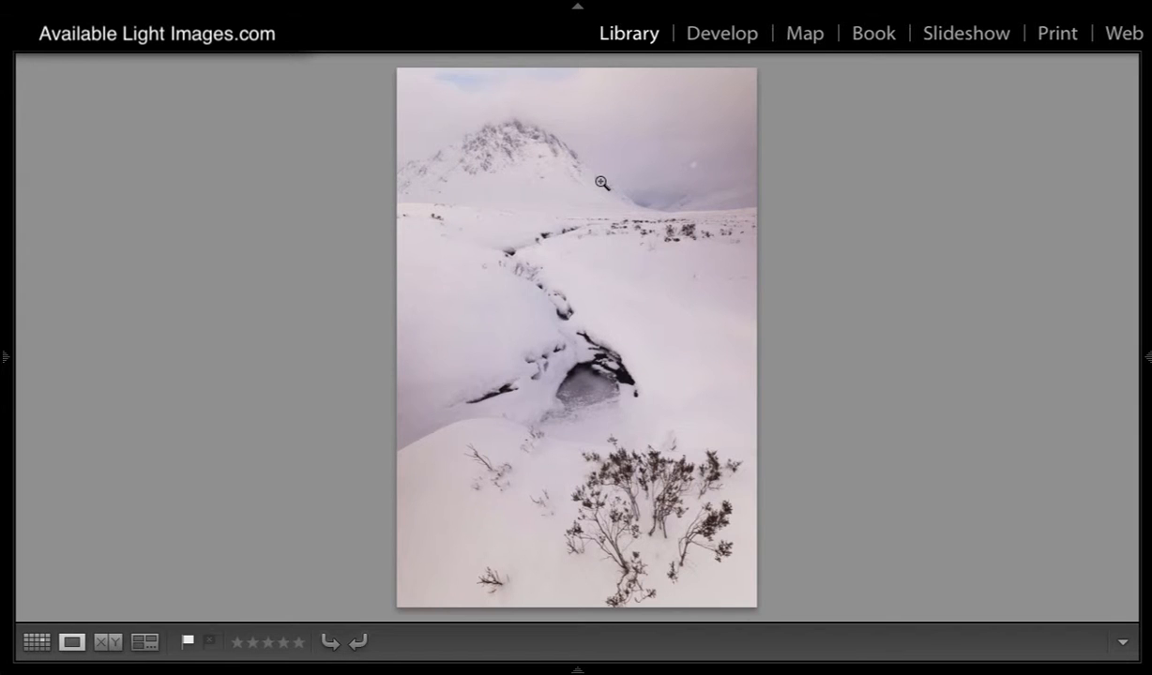
left_click(36, 642)
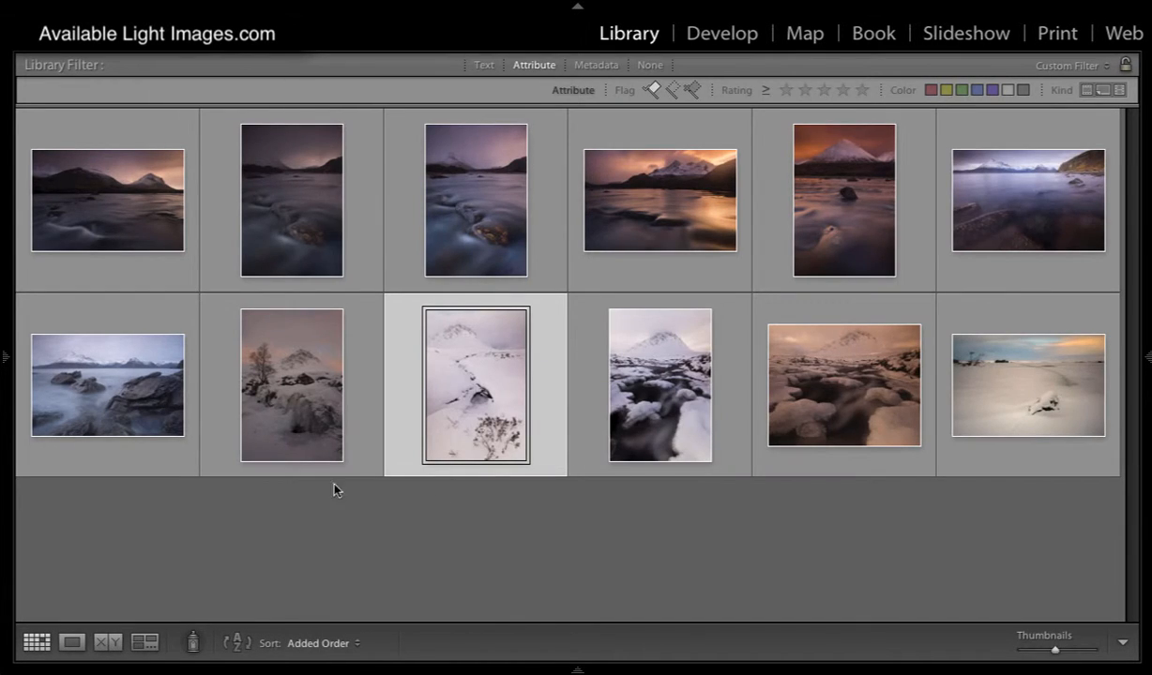
double_click(273, 396)
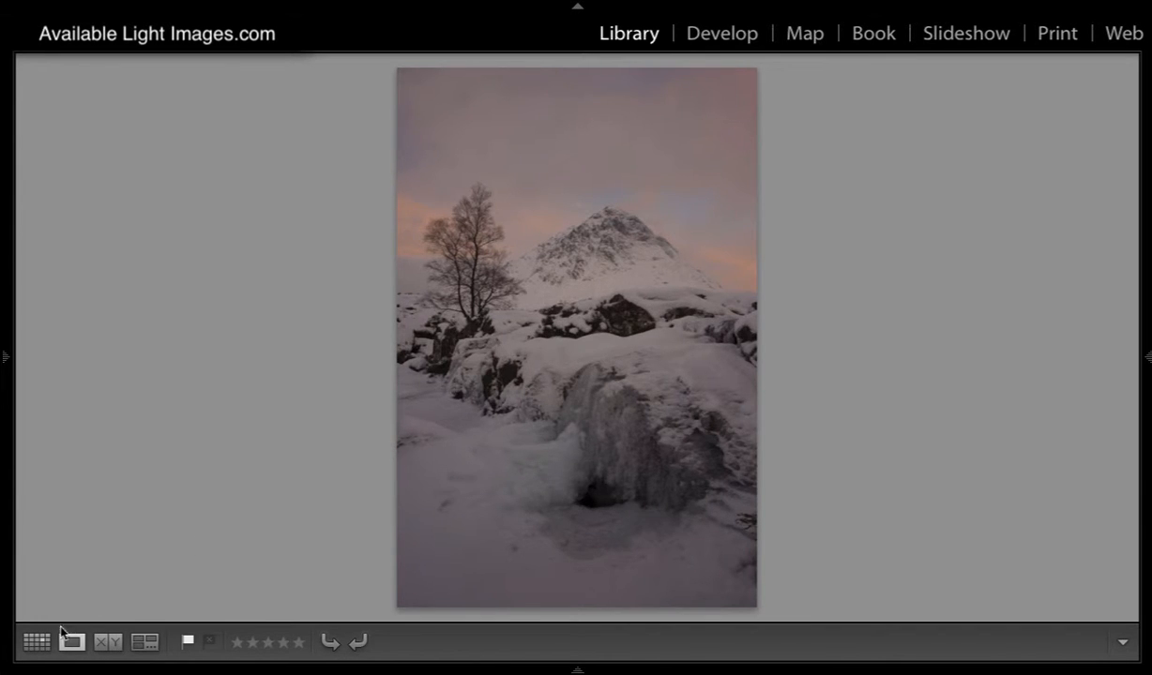
left_click(37, 644)
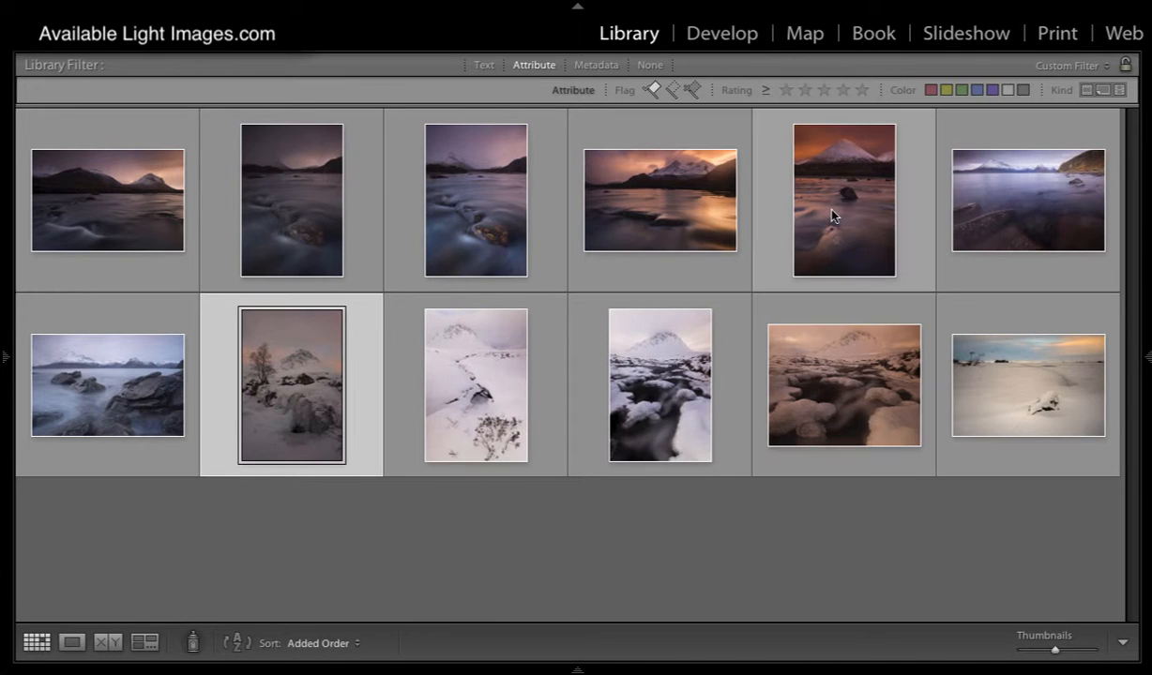
double_click(797, 200)
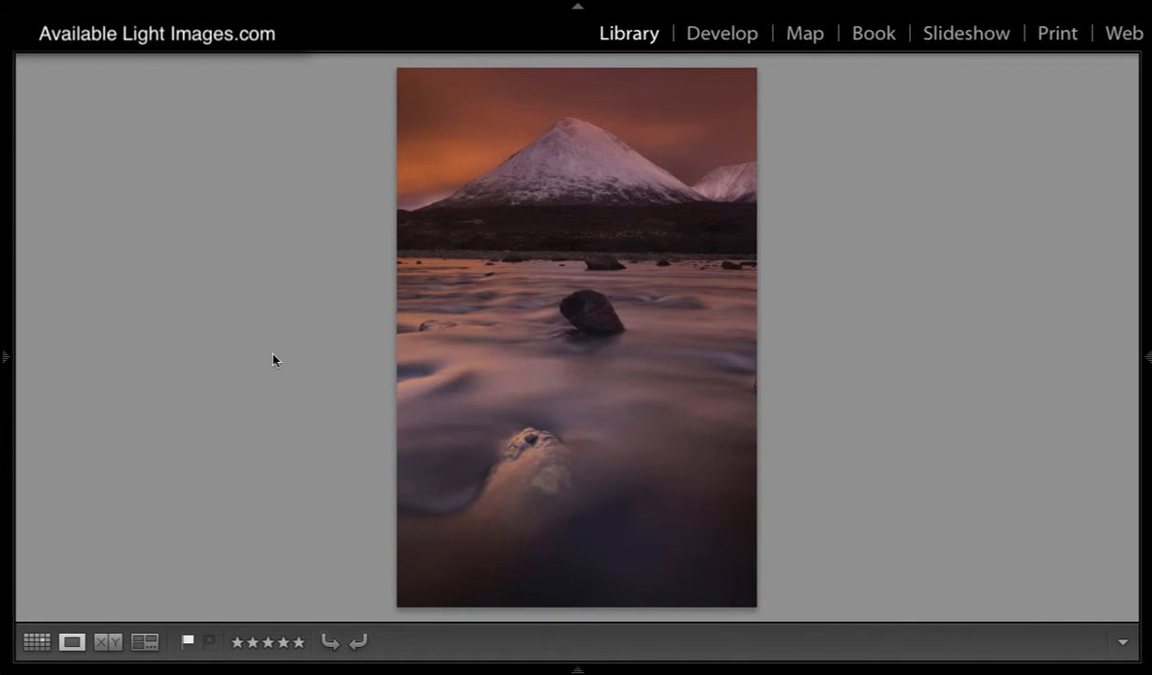
left_click(38, 642)
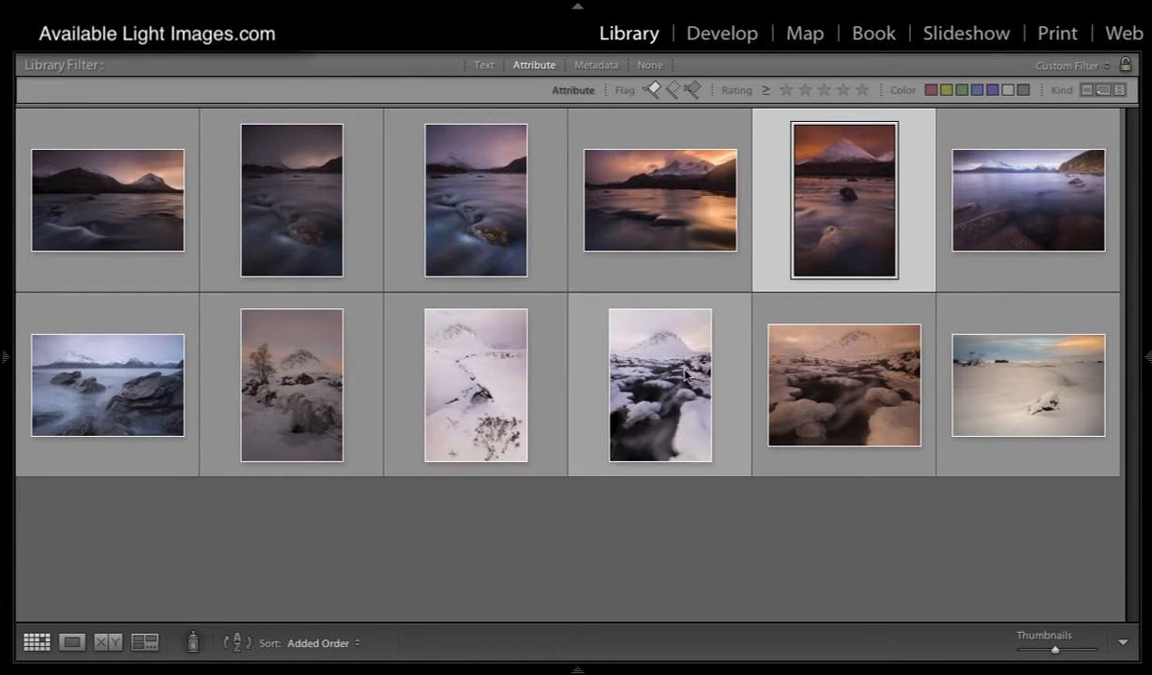
- Develop the orange-toned icy river photo with temperature 6500 and exposure −0.25, and return to the library's thumbnail grid
double_click(808, 386)
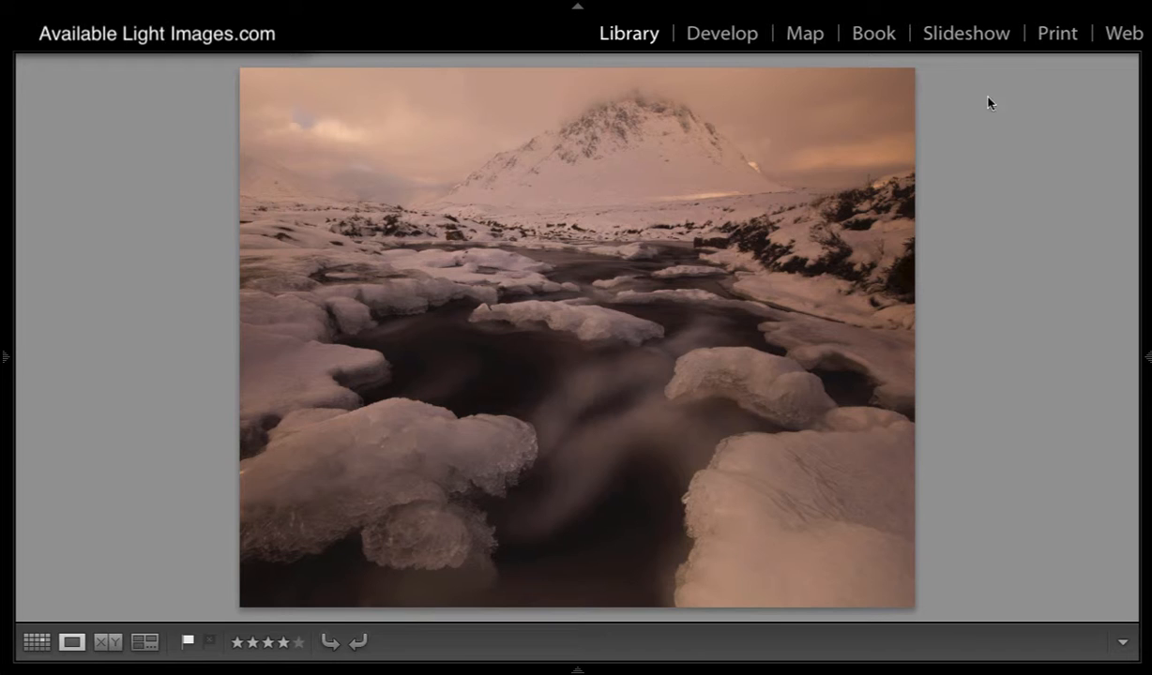
left_click(723, 37)
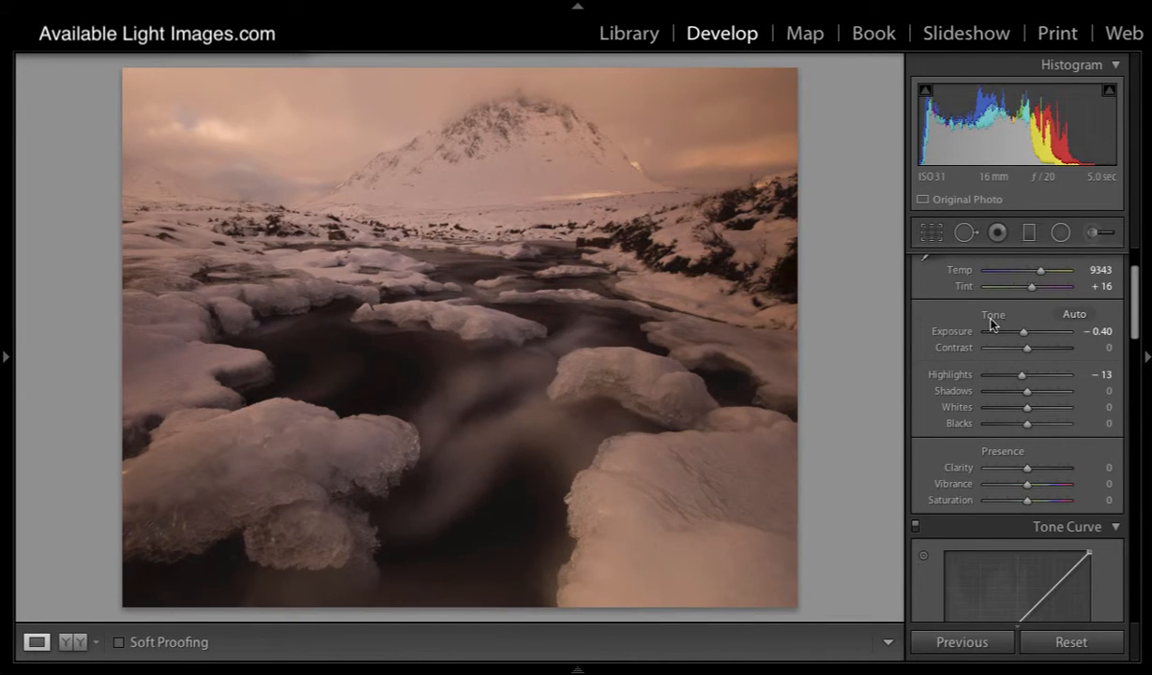
scroll(961, 300, "up", 2)
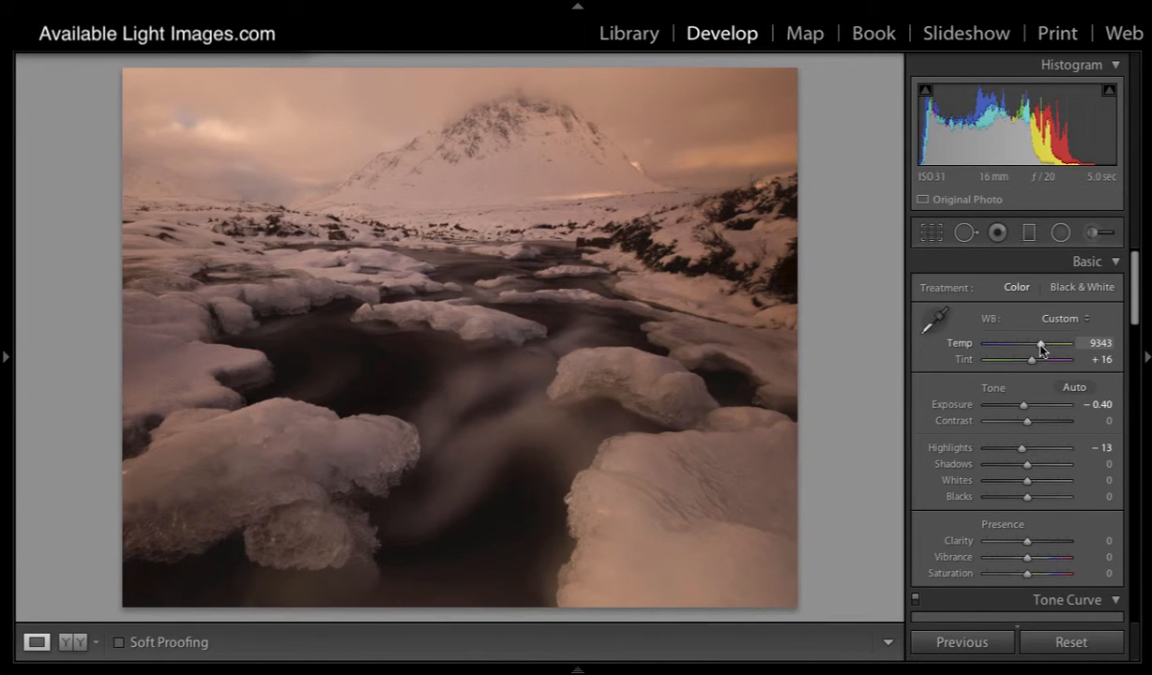
left_click_drag(1040, 347, 1024, 349)
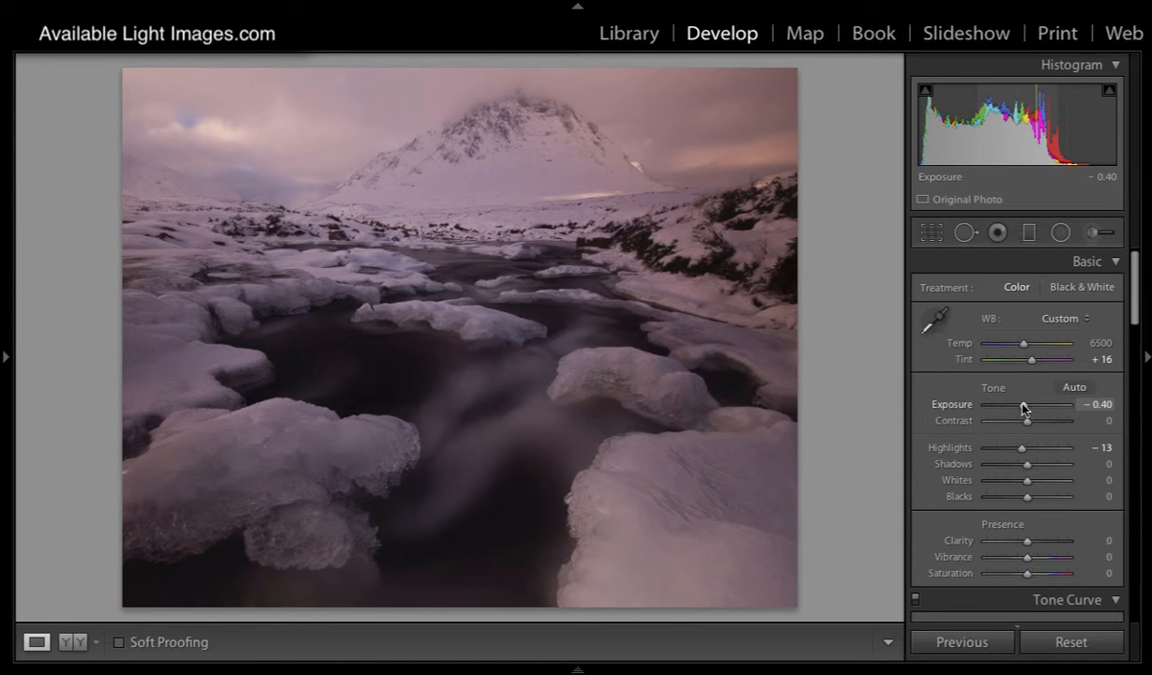
mouse_move(1024, 406)
left_mouse_down()
mouse_move(1034, 404)
mouse_move(1025, 408)
left_mouse_up()
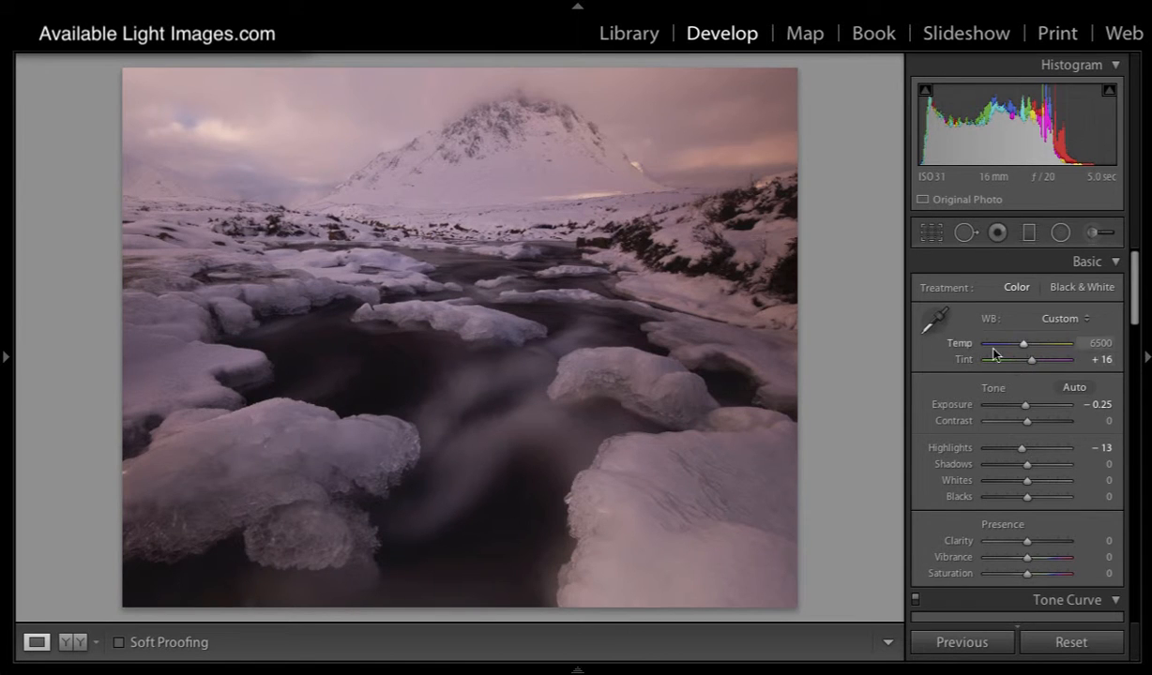
left_click(621, 36)
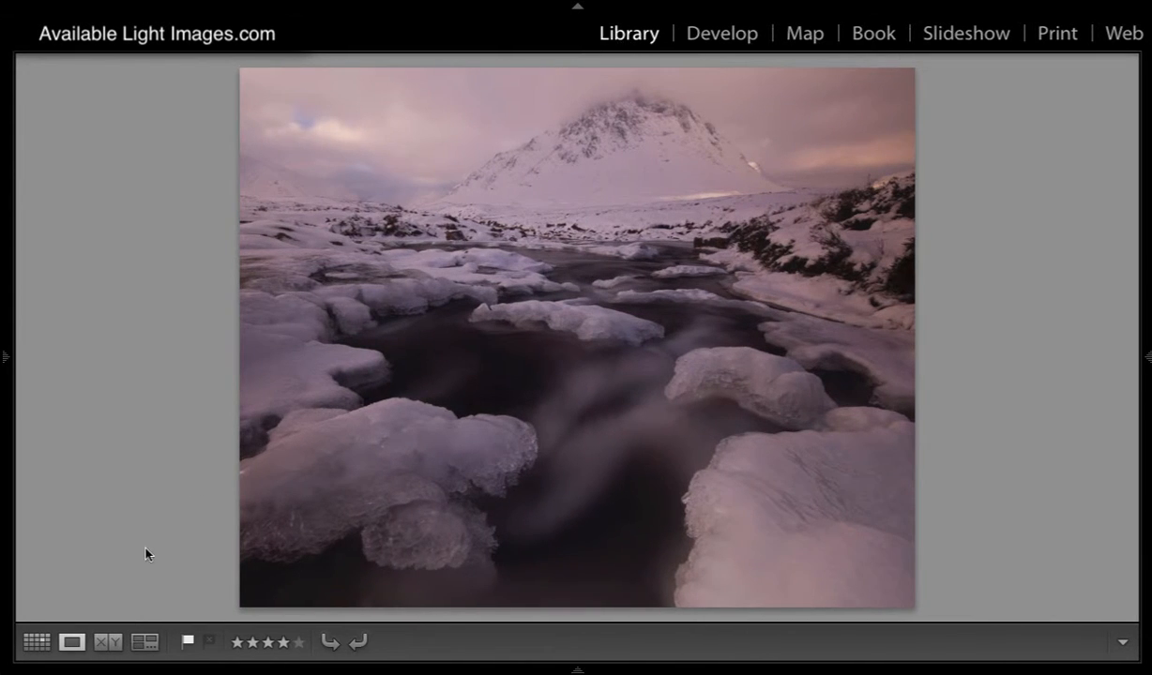
left_click(36, 642)
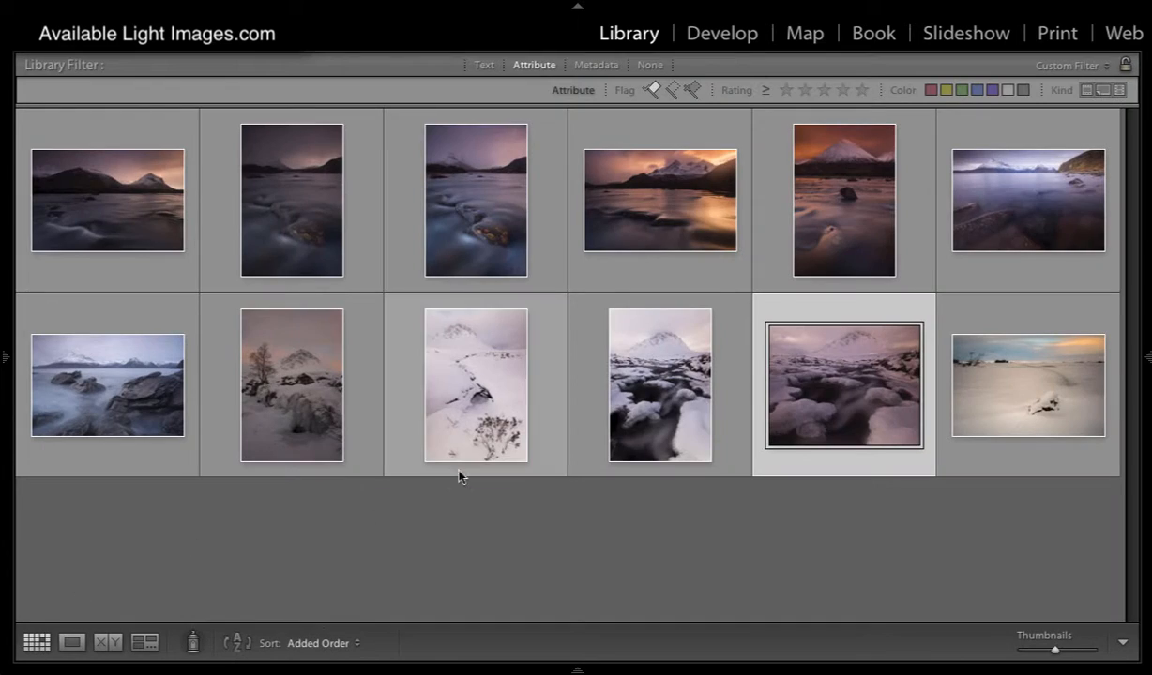
- Open the bright snowy stream photo for developing and lower its exposure to −1.65
double_click(460, 401)
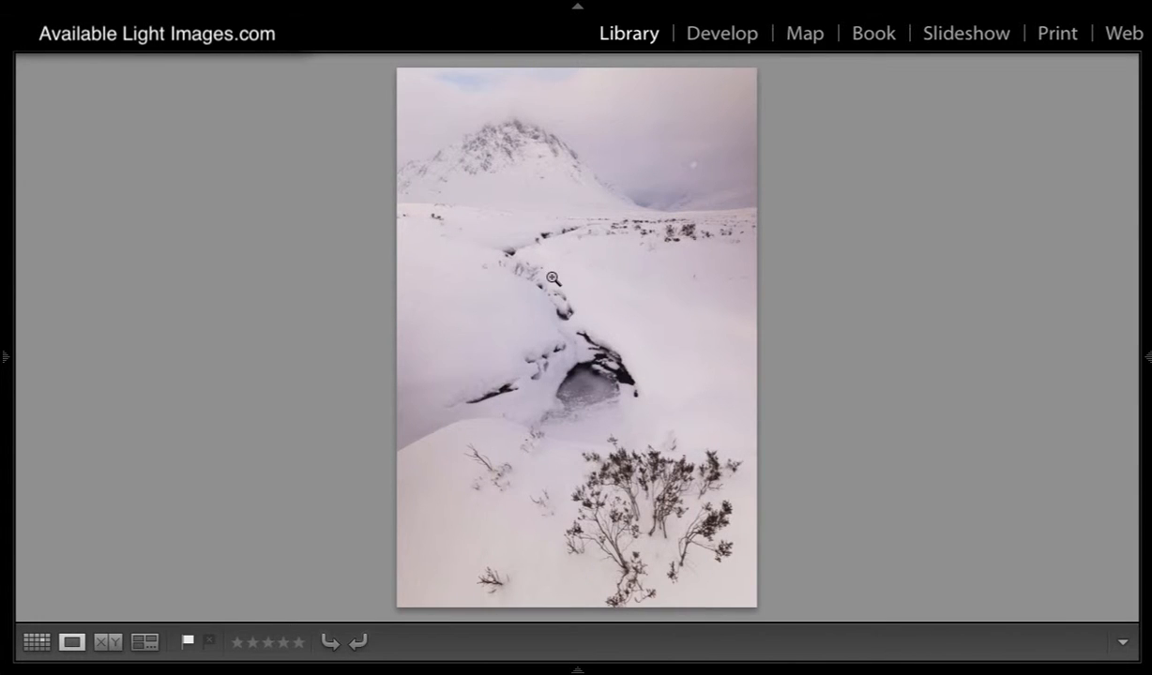
left_click(704, 38)
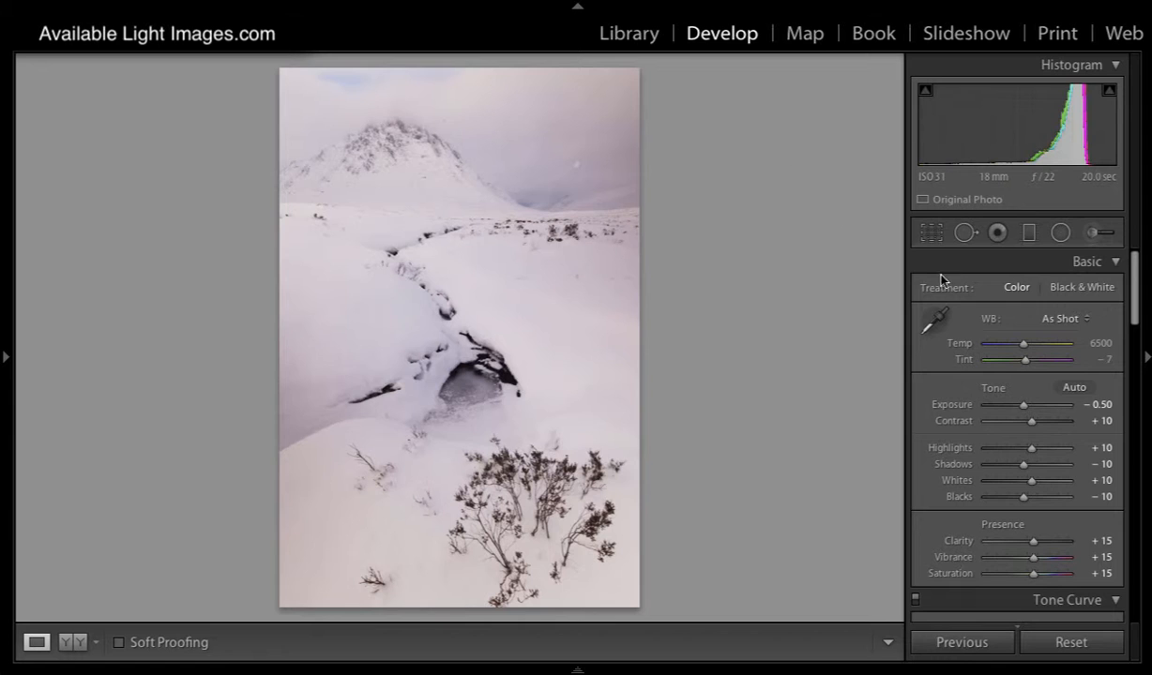
left_click_drag(1023, 408, 1013, 410)
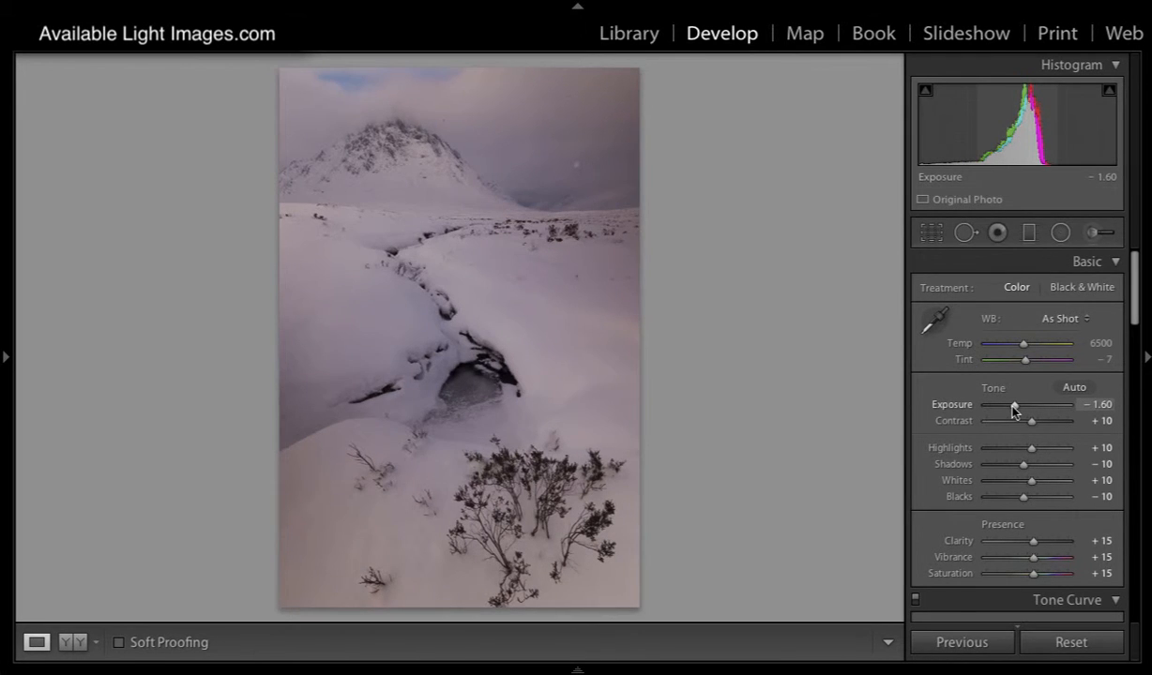
left_click_drag(1013, 411, 1013, 411)
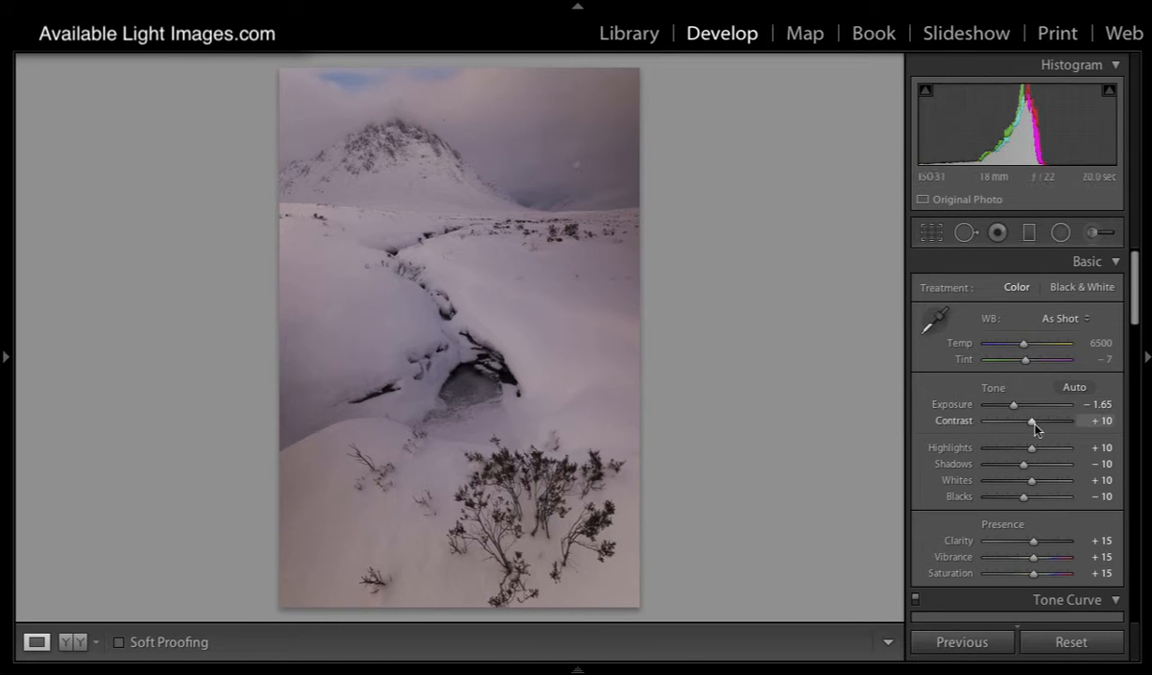
- Remove the tone curve's upper midpoint and move its white point to 85.1 / 100.0 %, and compare the photo before and after
left_click_drag(1134, 309, 1114, 372)
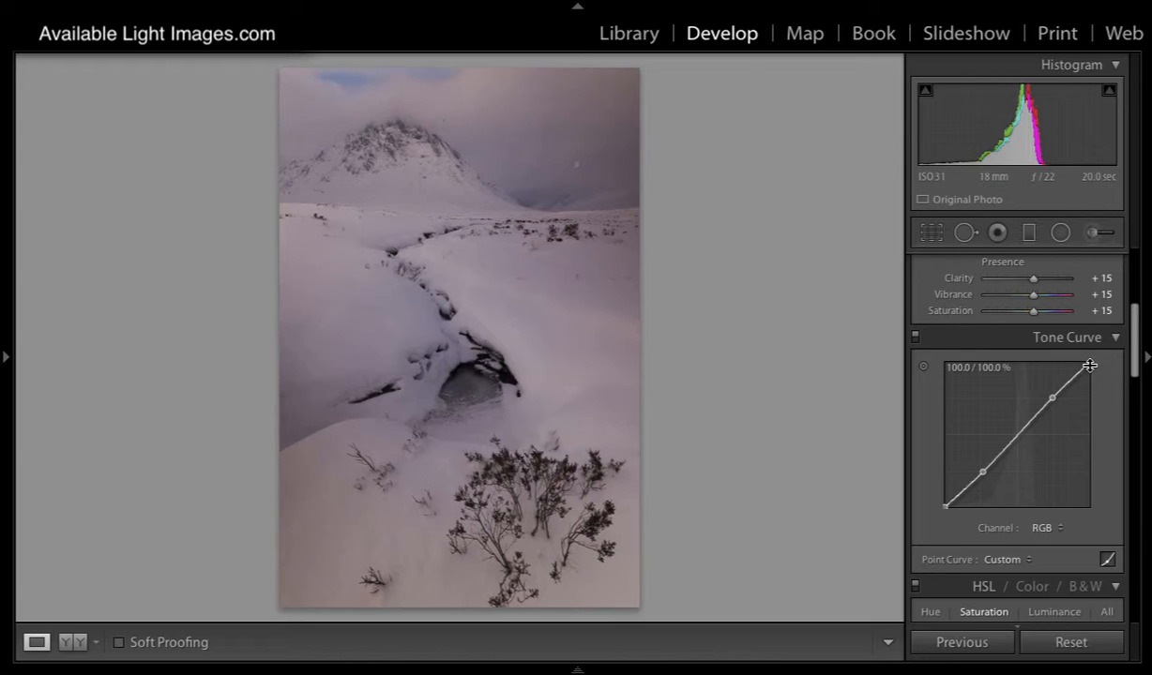
left_click_drag(1051, 398, 1149, 434)
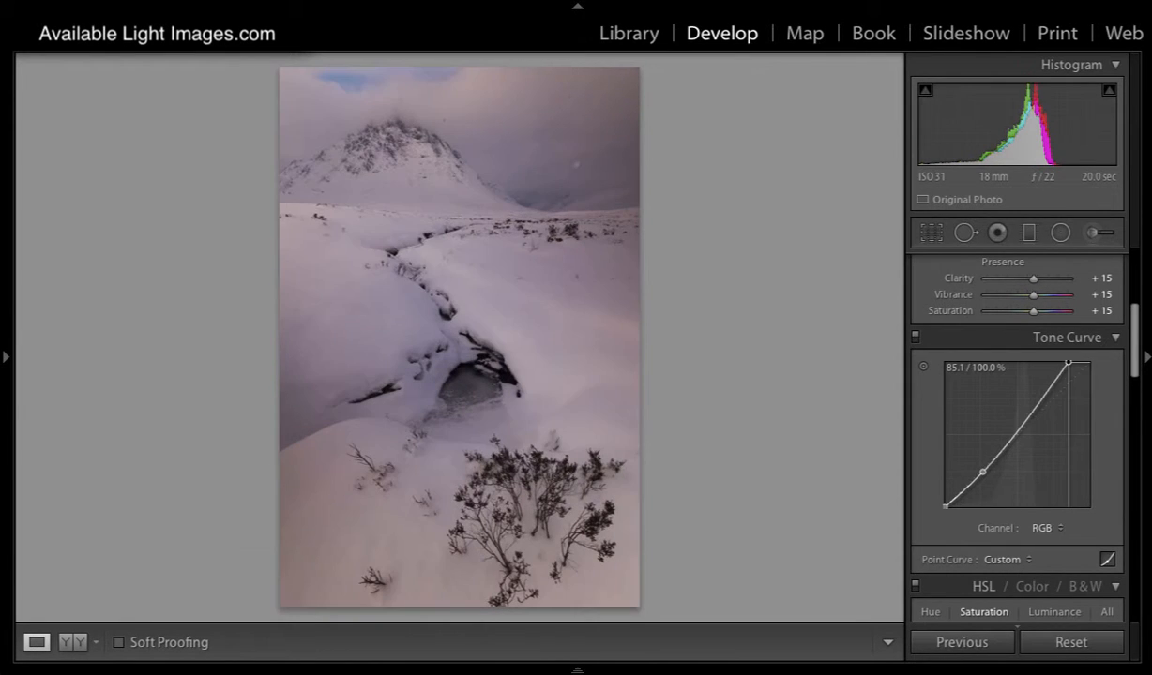
left_click_drag(1134, 360, 1133, 256)
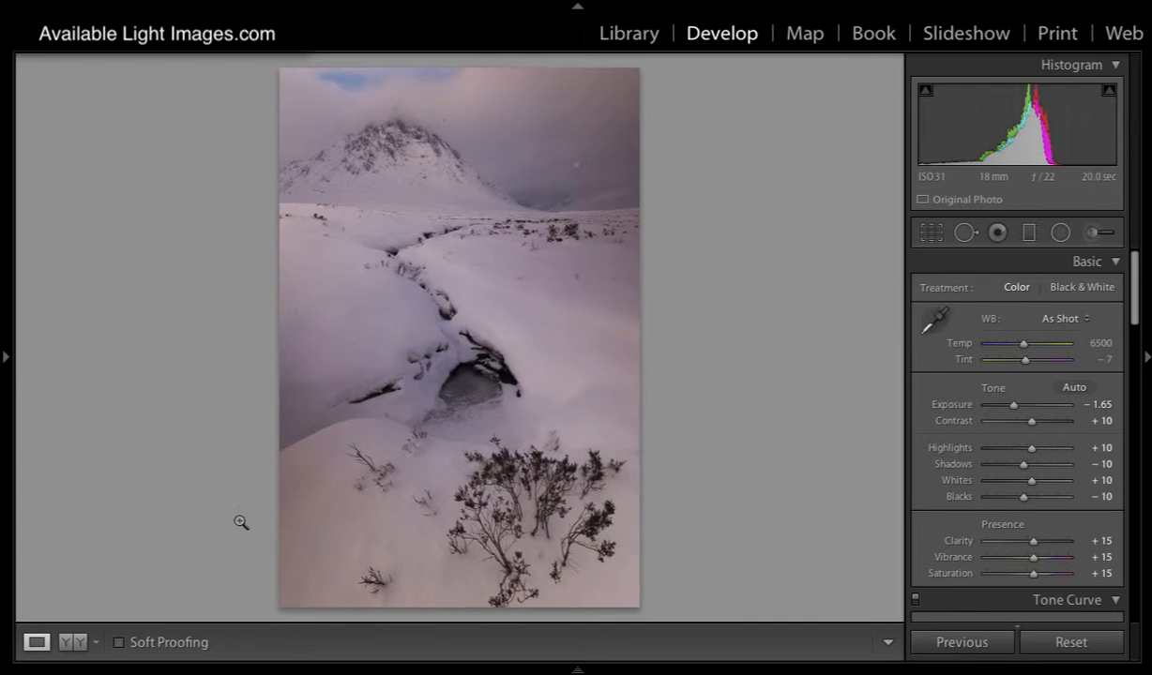
left_click(70, 643)
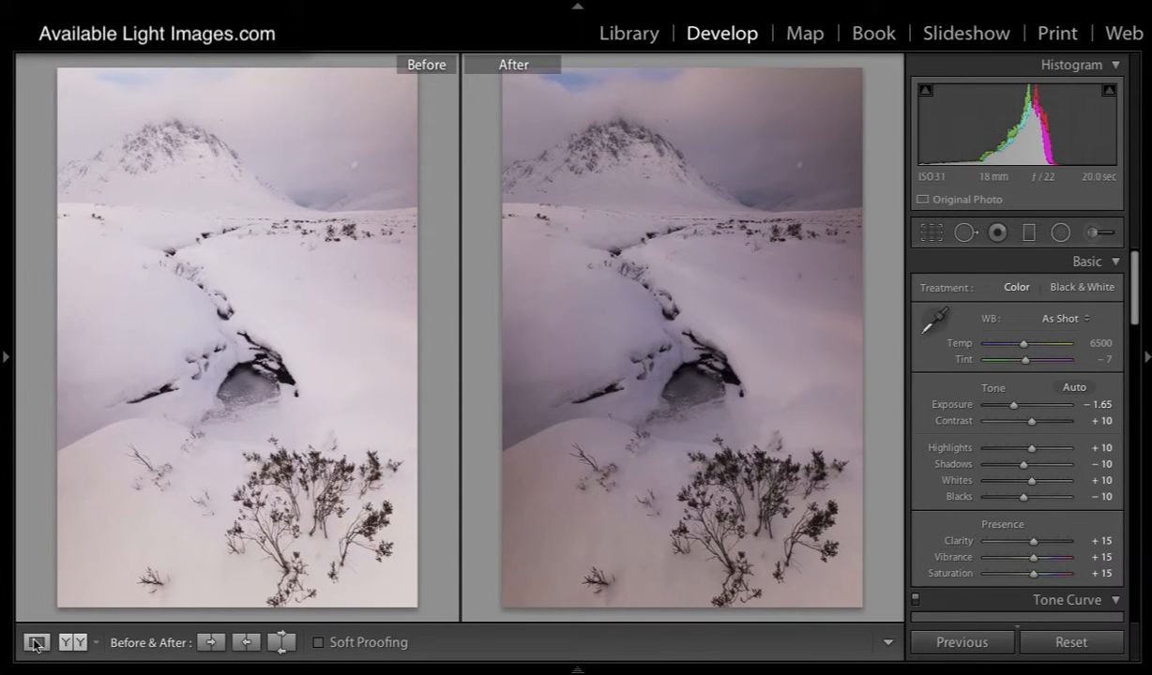
key("g")
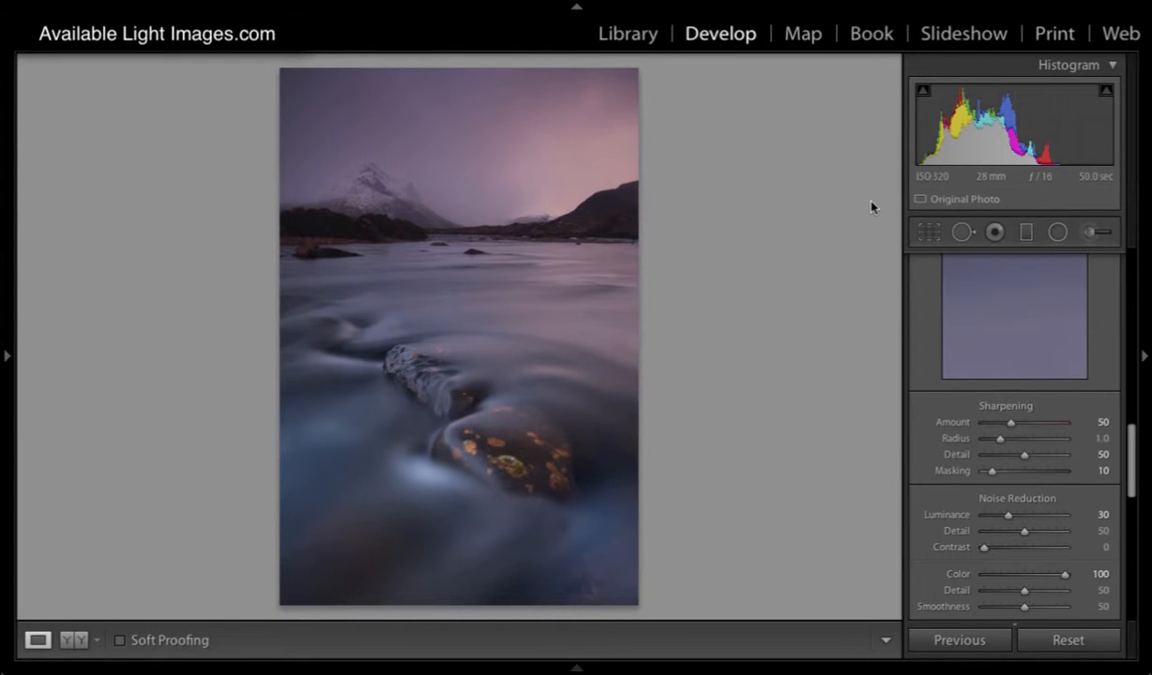
- Add a level graduated filter to the purple river photo from mid-sky down to the upper rock, and reset its effect sliders to zero
scroll(995, 295, "up", 10)
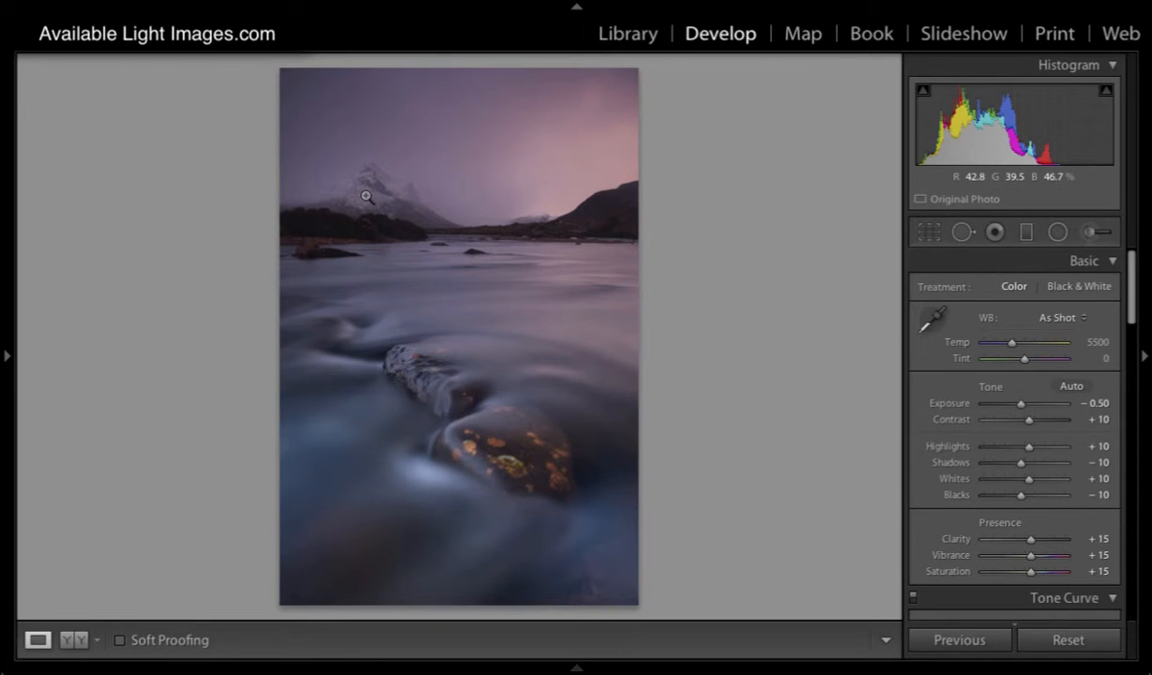
left_click(1026, 235)
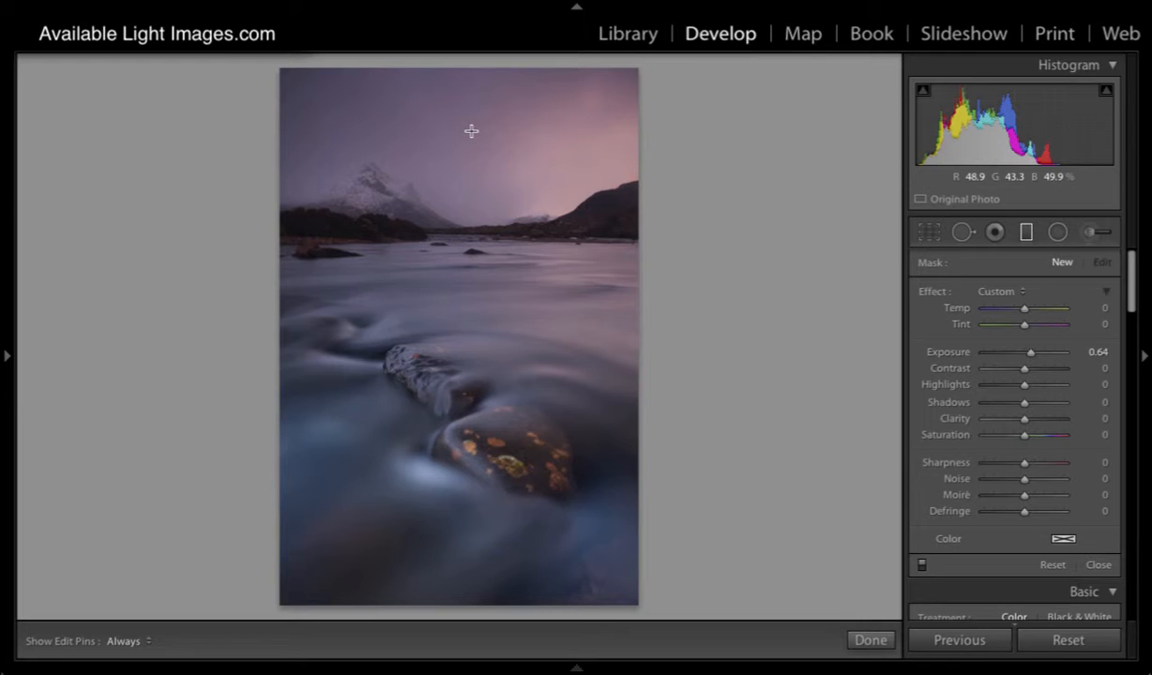
key("shift")
left_click_drag(471, 132, 478, 345)
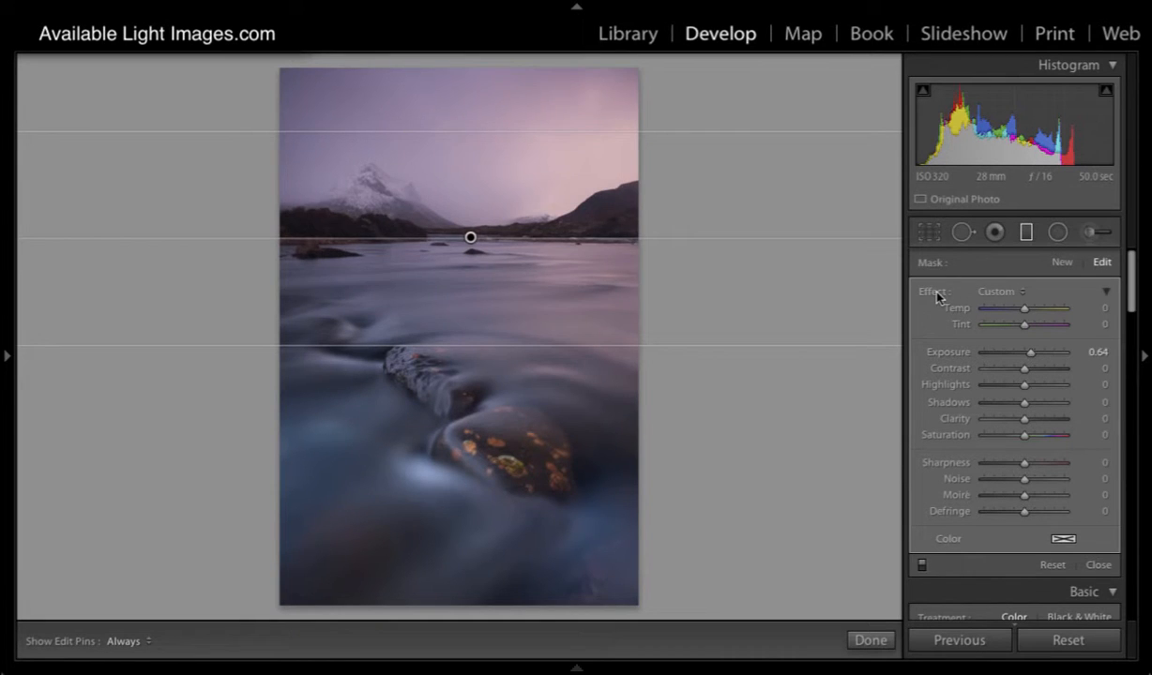
double_click(937, 296)
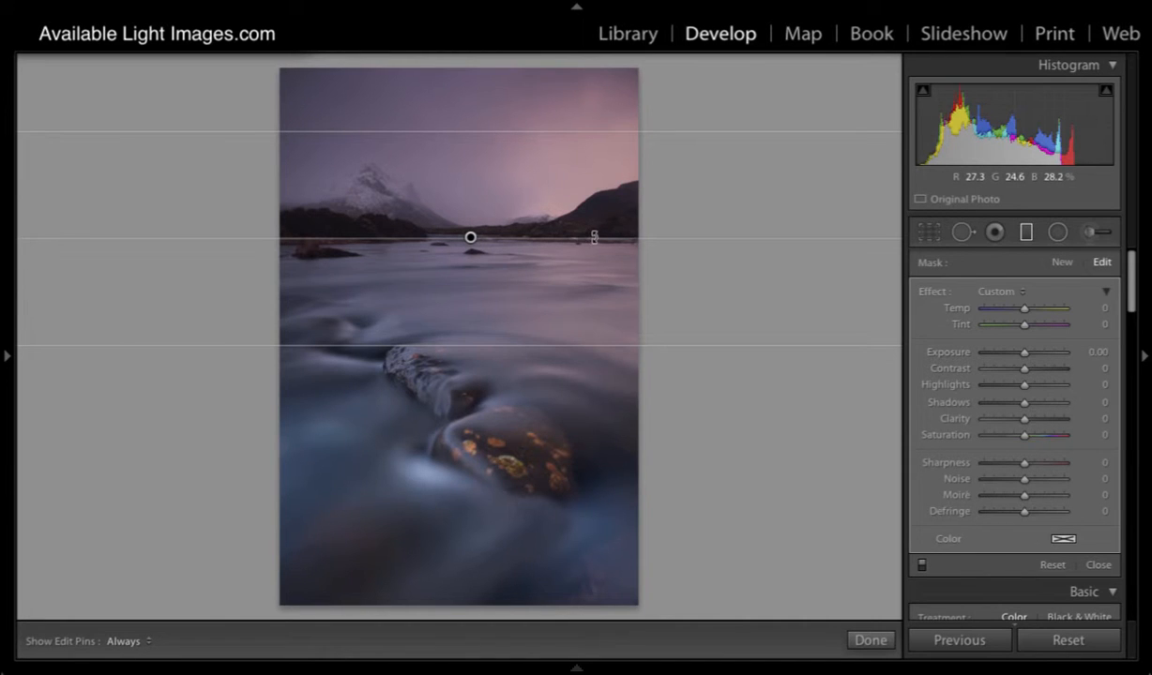
- Shift the graduated filter up to start near the photo's upper edge and narrow its transition to a band within the sky
left_click_drag(481, 338, 481, 469)
left_click_drag(470, 300, 469, 248)
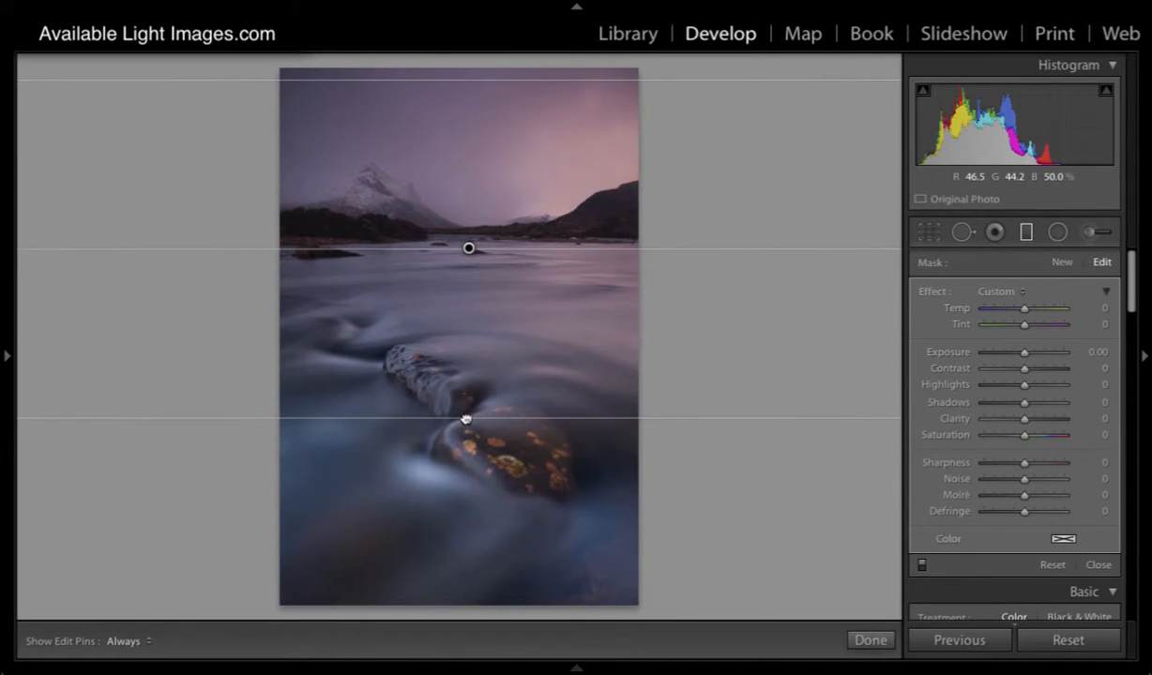
left_click_drag(448, 413, 475, 158)
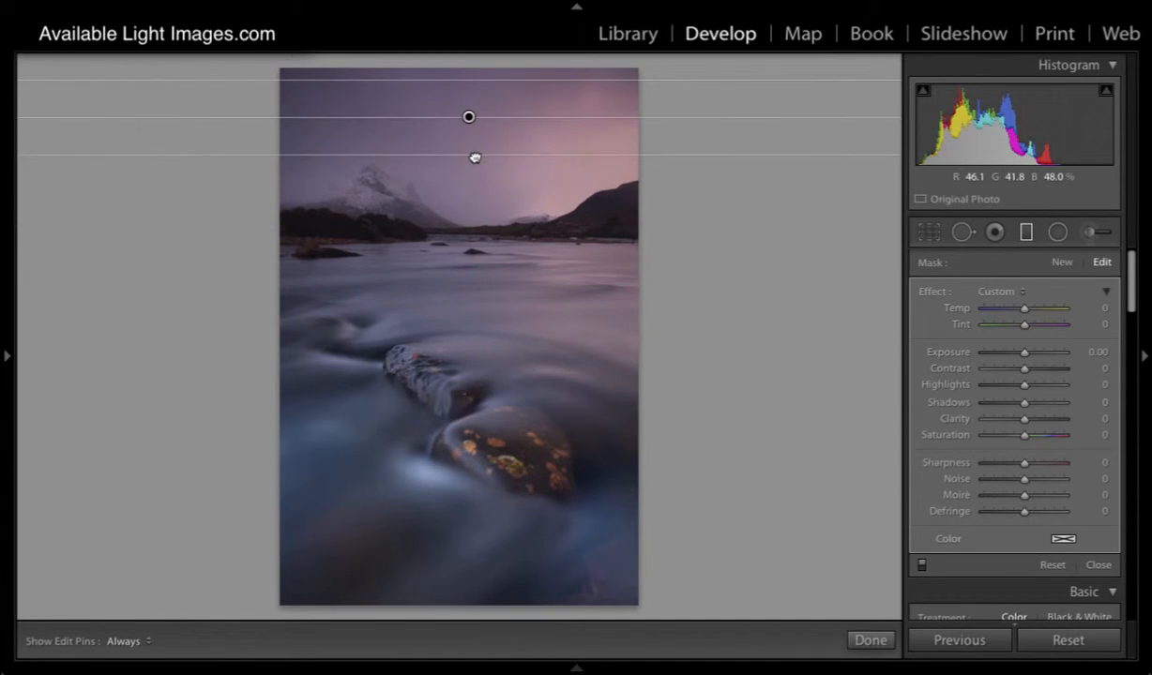
- Set the graduated filter's exposure to −0.82 and widen its transition from the sky down to the upper foreground rock
left_click_drag(1024, 354, 1016, 357)
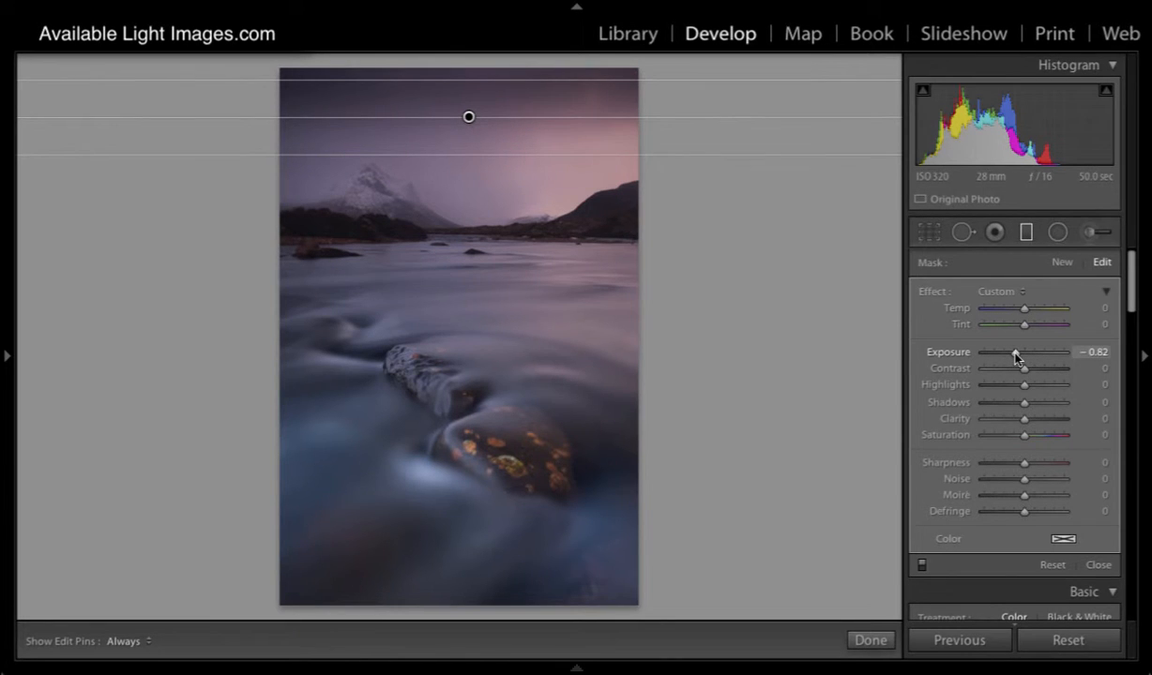
left_click_drag(471, 155, 486, 388)
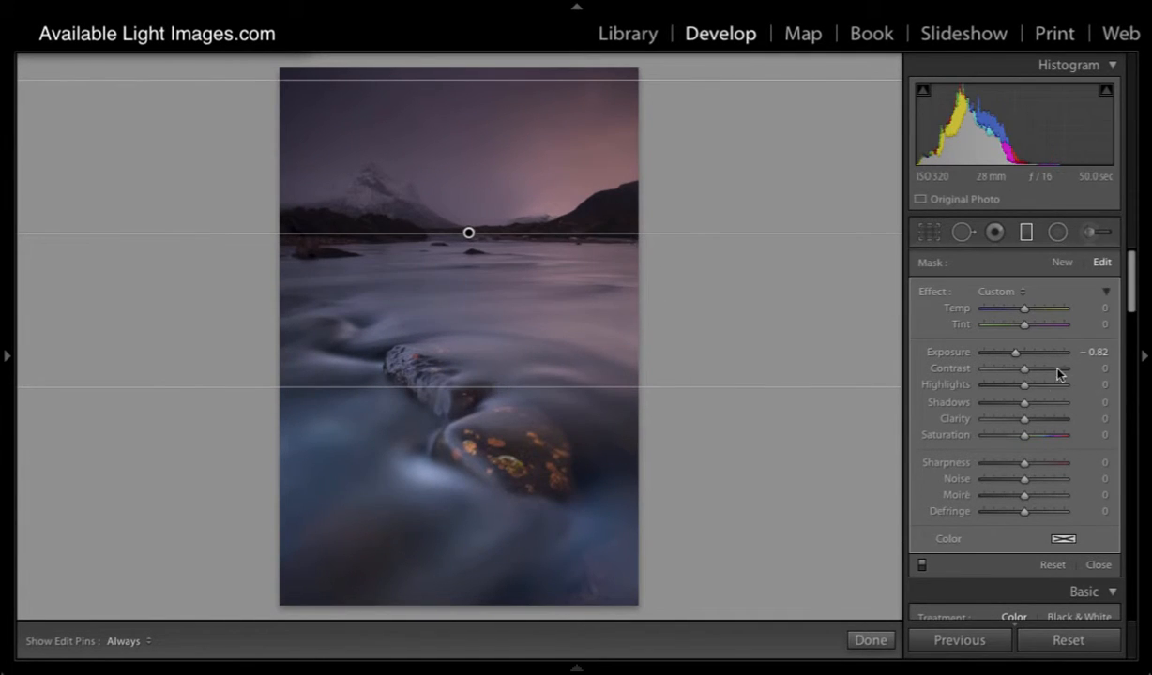
- Nudge the graduated filter slightly down onto the horizon and set its exposure to −0.21
double_click(949, 353)
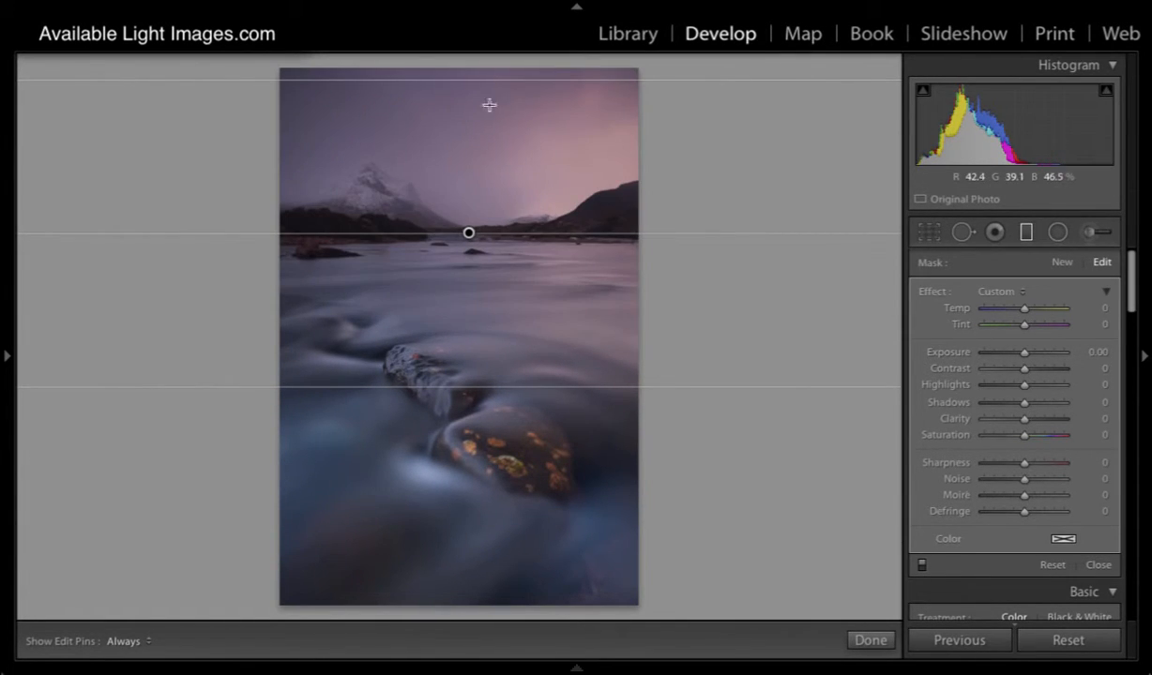
left_click_drag(470, 234, 469, 236)
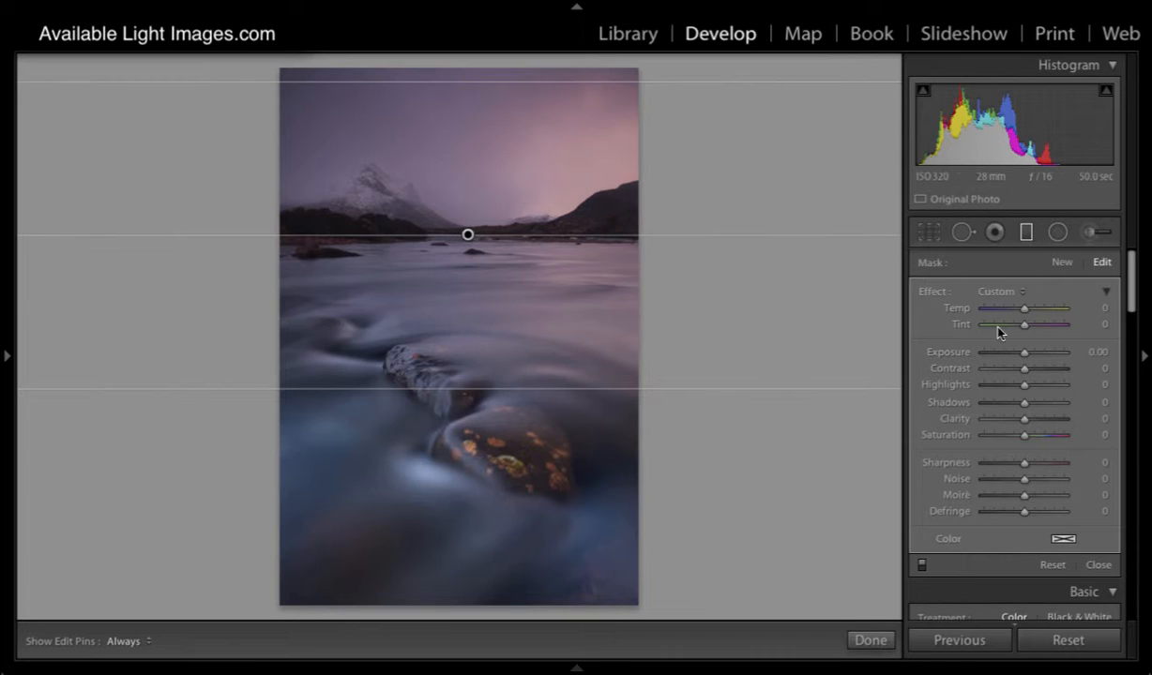
left_click_drag(1018, 357, 1021, 354)
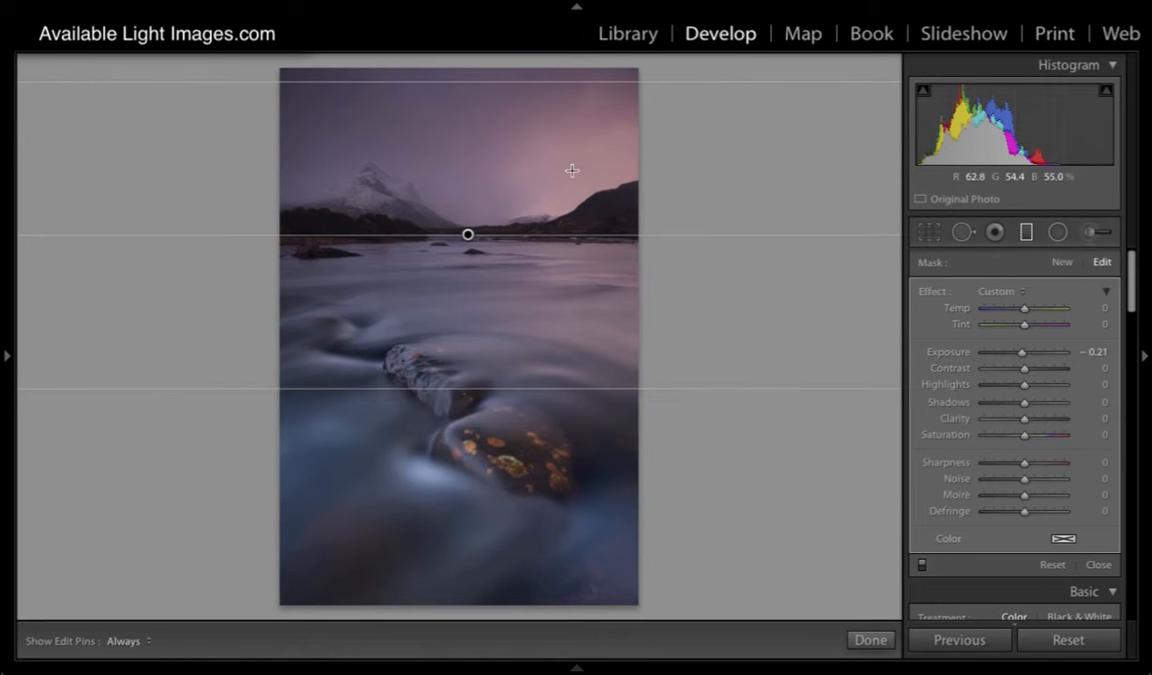
- Set the graduated filter's shadows to 52, exposure to −0.22, highlights to 45, contrast to 22 and saturation to 8
left_click_drag(1024, 405, 1044, 405)
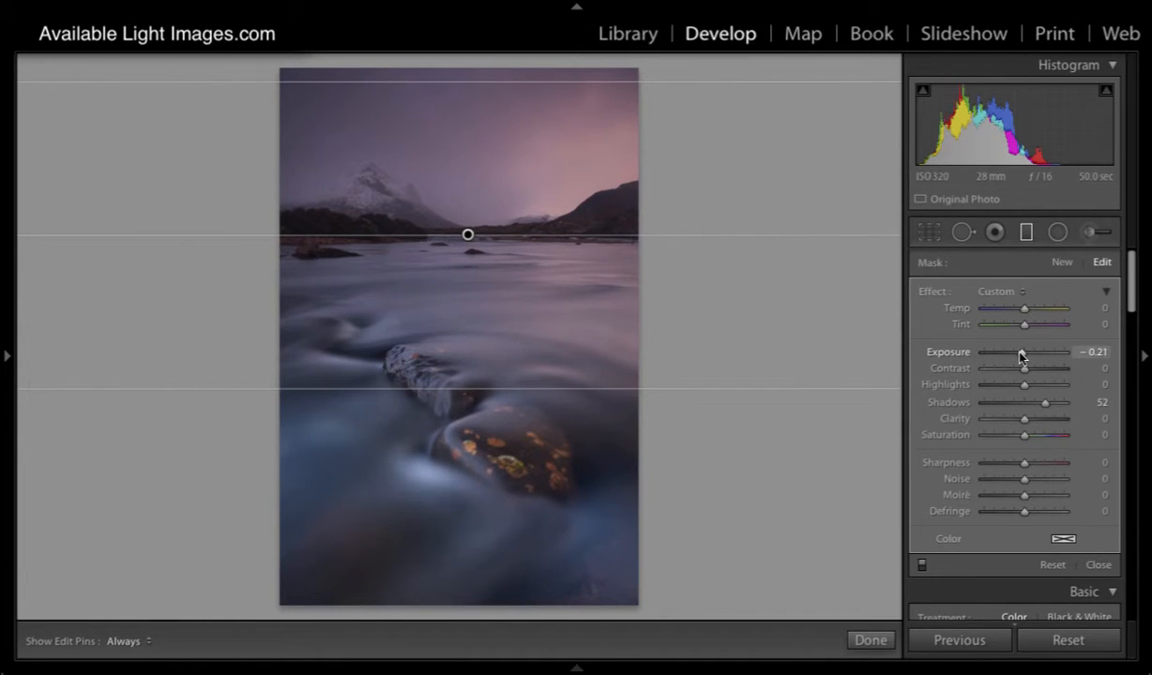
left_click_drag(1022, 354, 1014, 356)
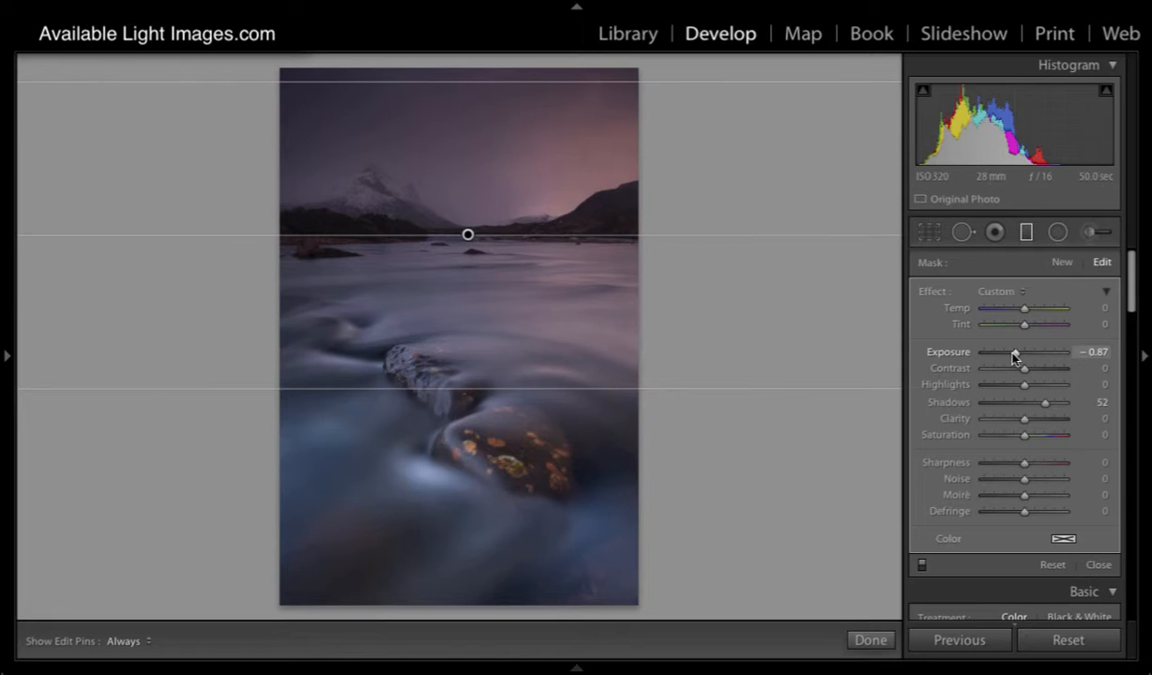
left_click_drag(1014, 357, 1021, 358)
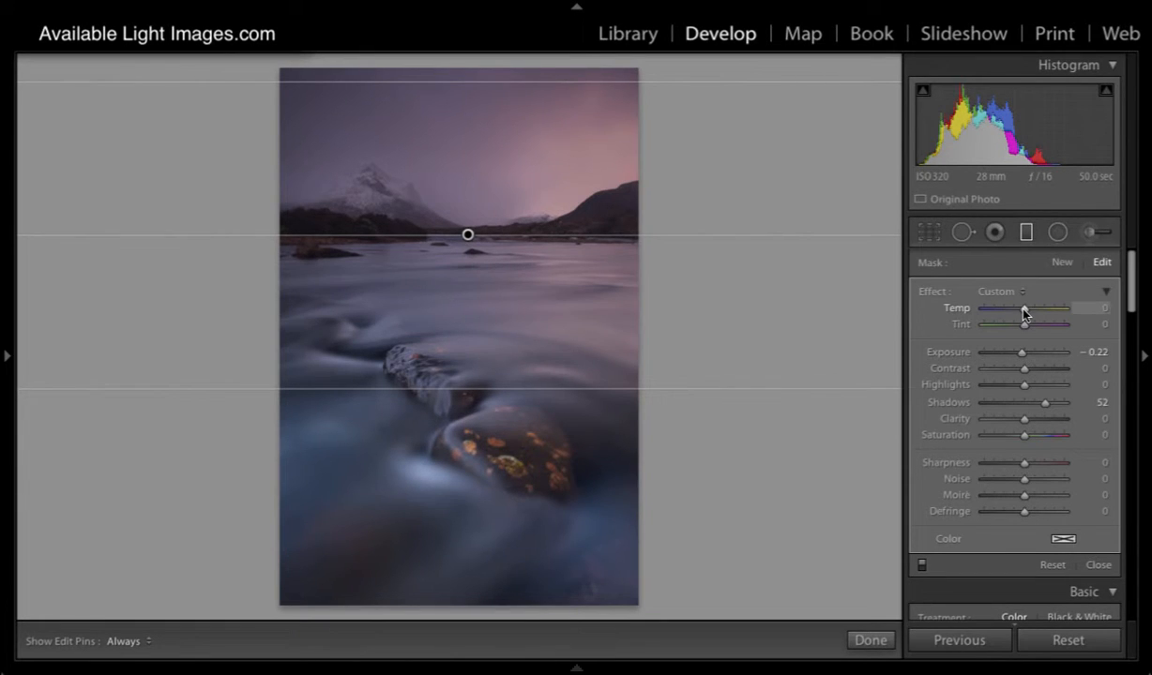
left_click_drag(1024, 384, 1042, 387)
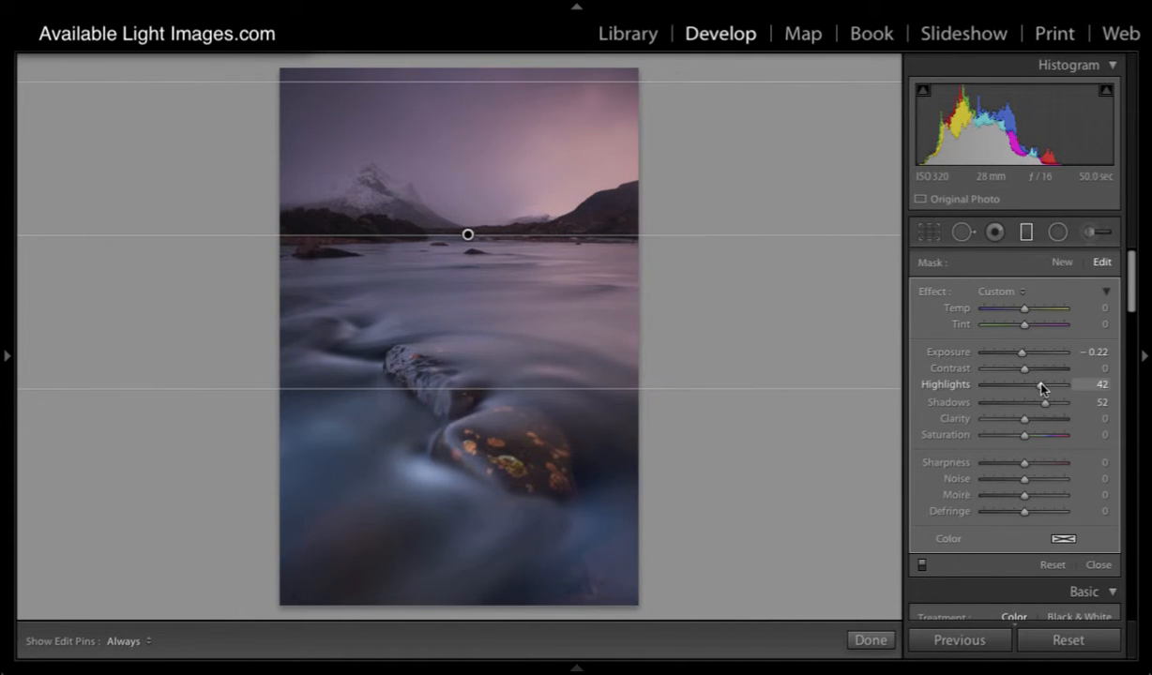
left_click_drag(1041, 387, 1033, 372)
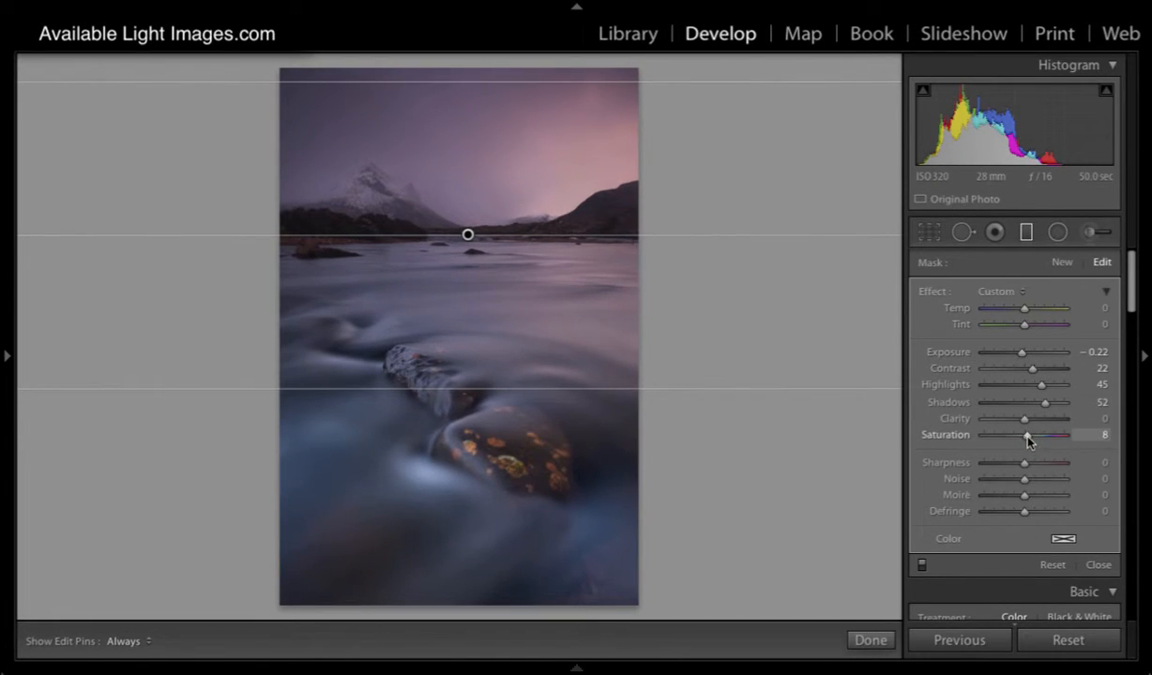
- Cool the graduated filter slightly by setting its temperature to −7
left_click_drag(1024, 310, 1023, 316)
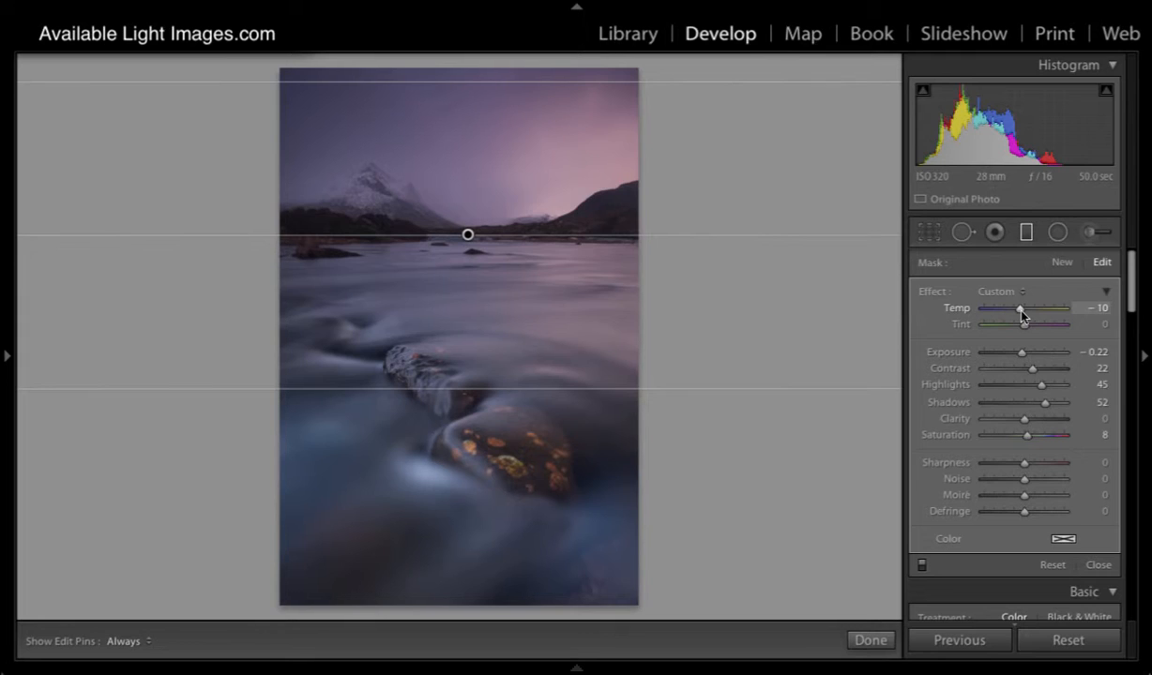
left_click_drag(1021, 313, 1030, 312)
left_click_drag(1030, 316, 1024, 318)
left_click_drag(1023, 317, 1023, 317)
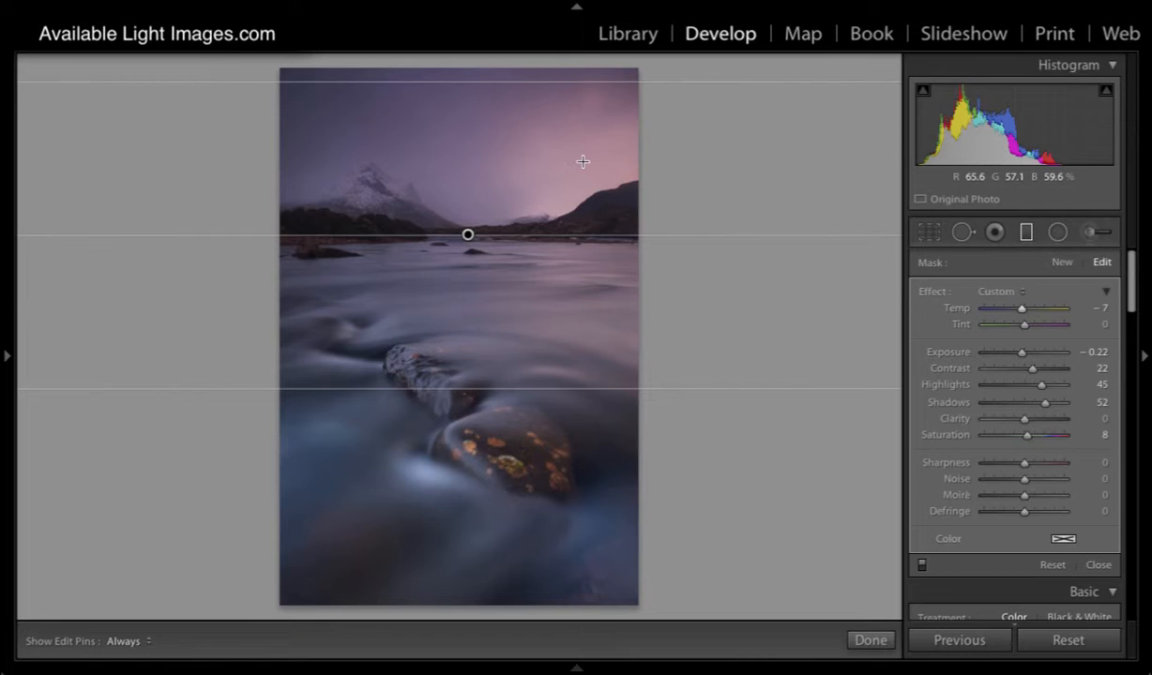
- Add a second level graduated filter spanning from the foreground rocks up into the sky, centred just below the horizon
left_click(1062, 263)
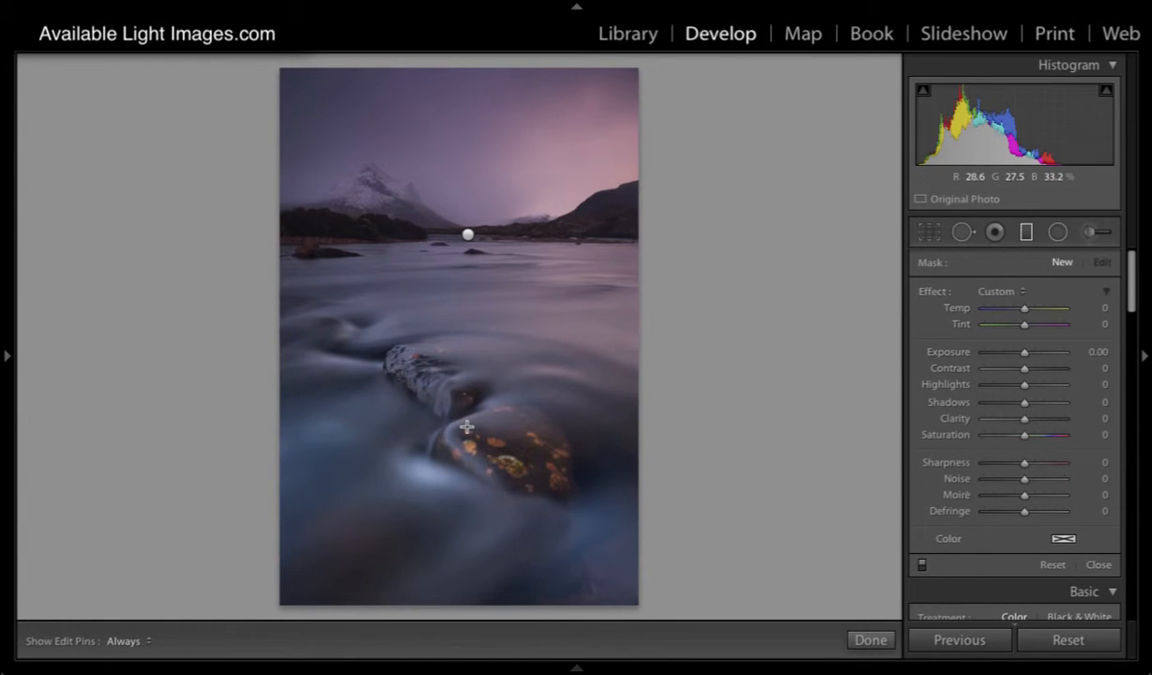
left_click_drag(467, 428, 472, 170)
left_click_drag(467, 298, 468, 276)
- Set the second graduated filter's clarity to 15, temperature to −3 and saturation to 5, and reselect the first graduated filter
left_click_drag(1024, 419, 1031, 424)
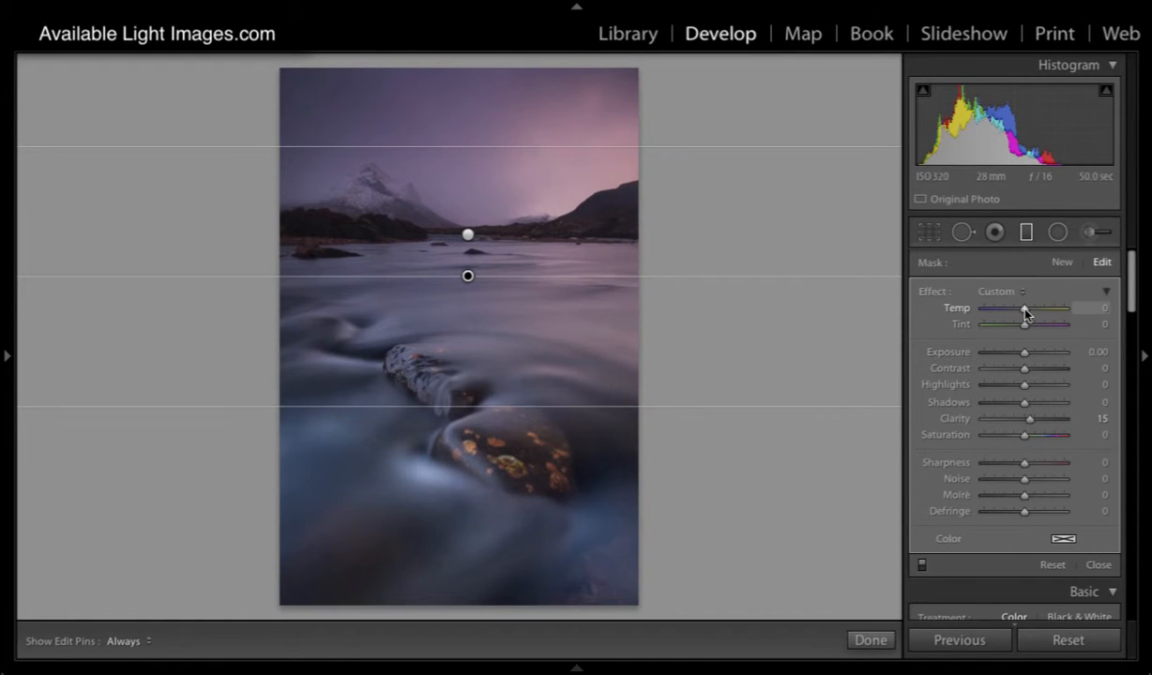
left_click_drag(1025, 310, 1023, 310)
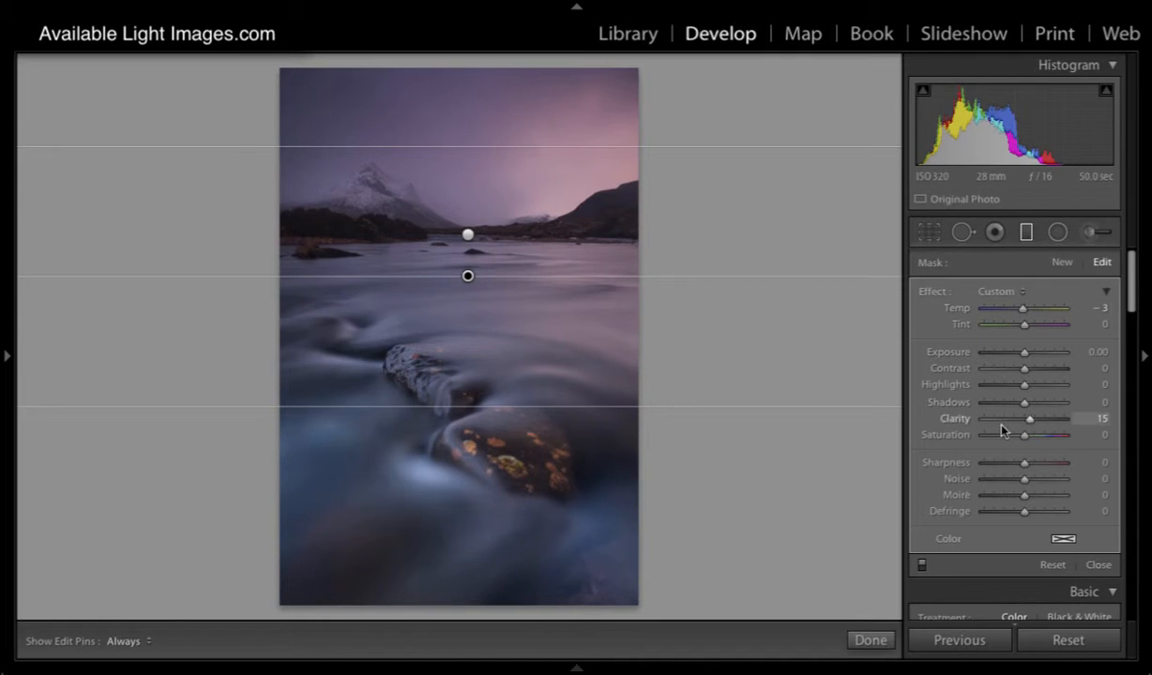
left_click_drag(1024, 437, 1027, 437)
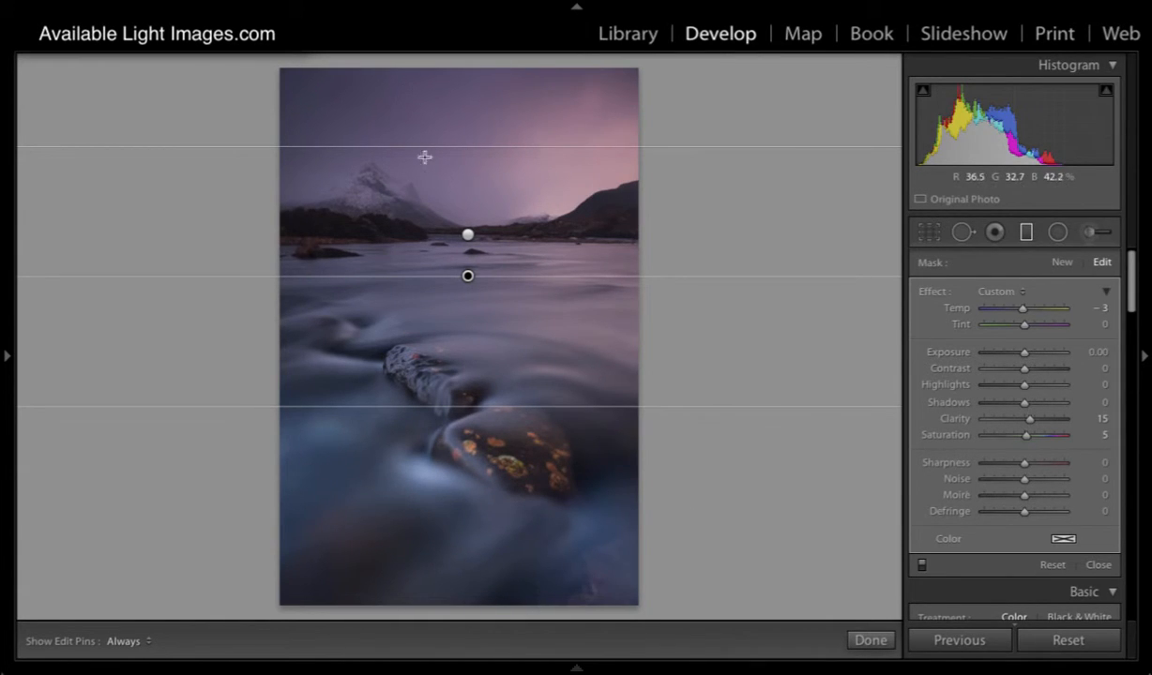
left_click(468, 234)
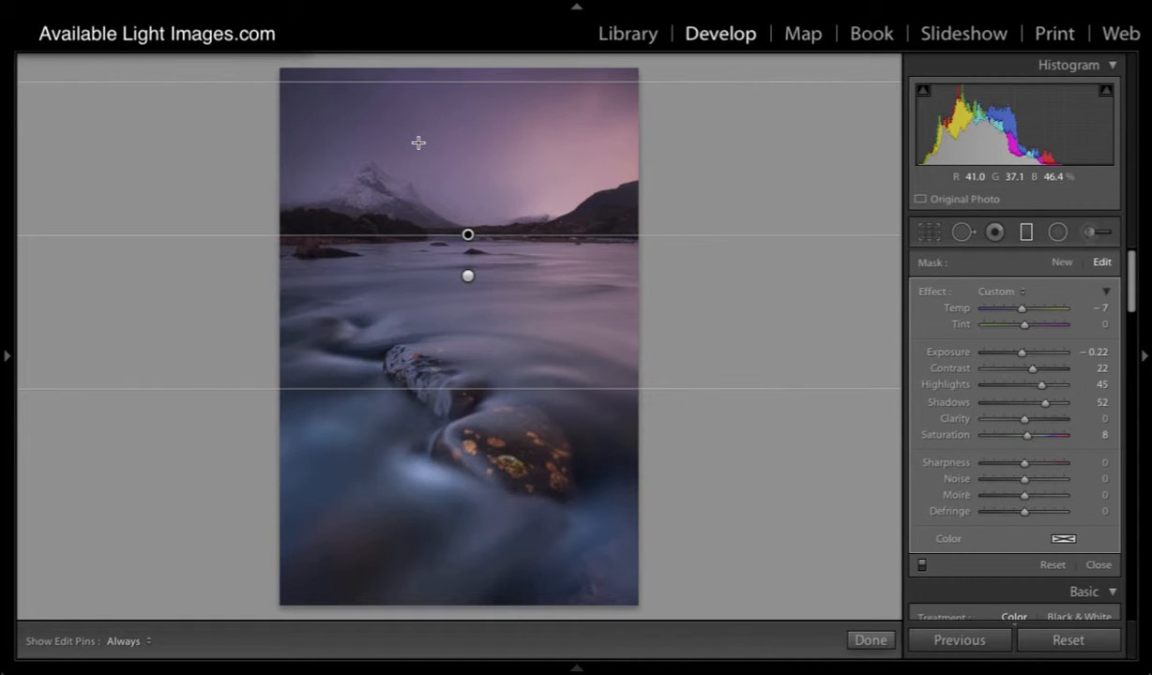
- Add a large radial filter wider than the photo and centre it just above the upper rock
left_click(1058, 232)
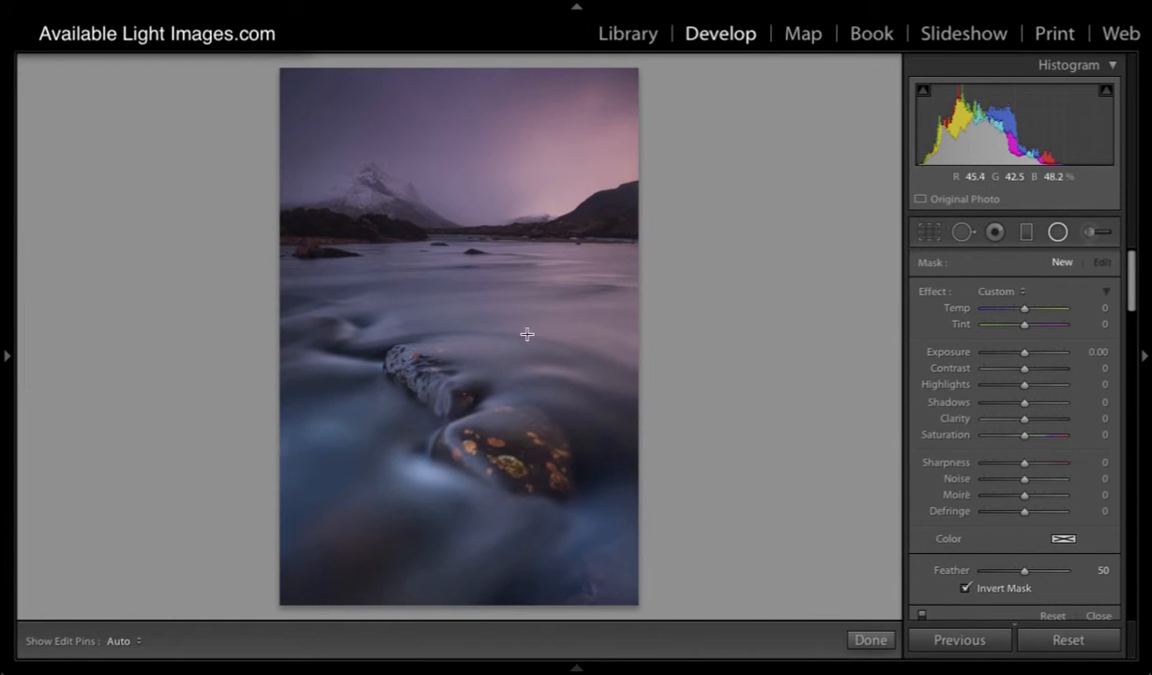
left_click_drag(337, 152, 588, 537)
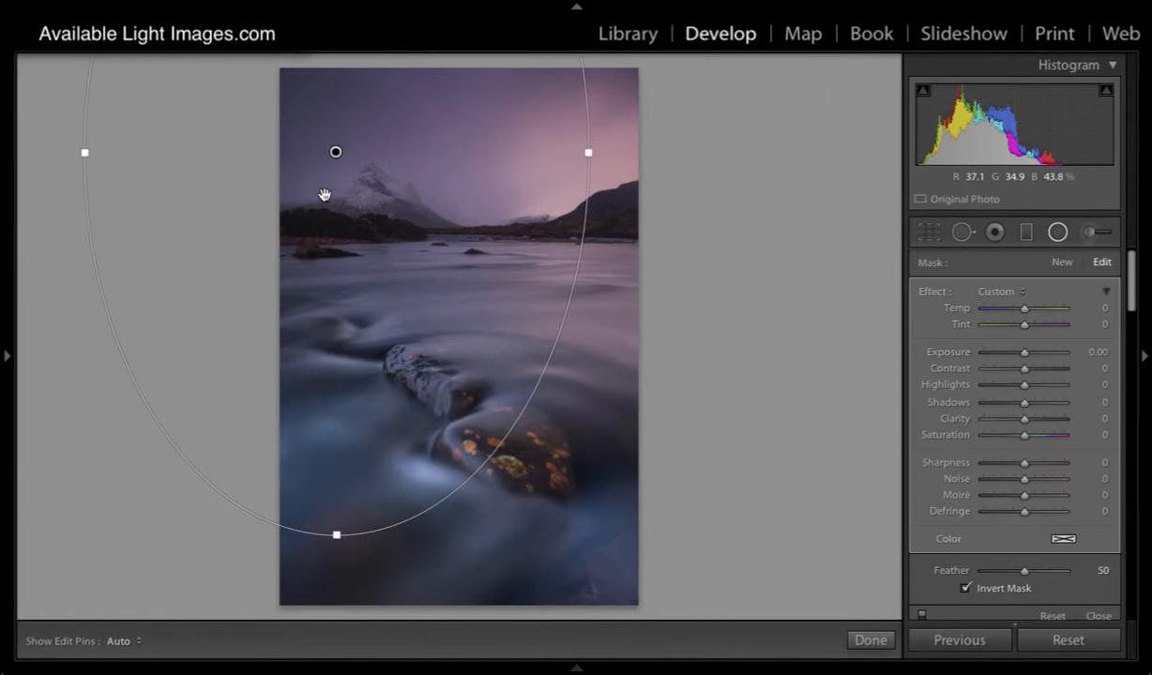
left_click_drag(333, 152, 451, 335)
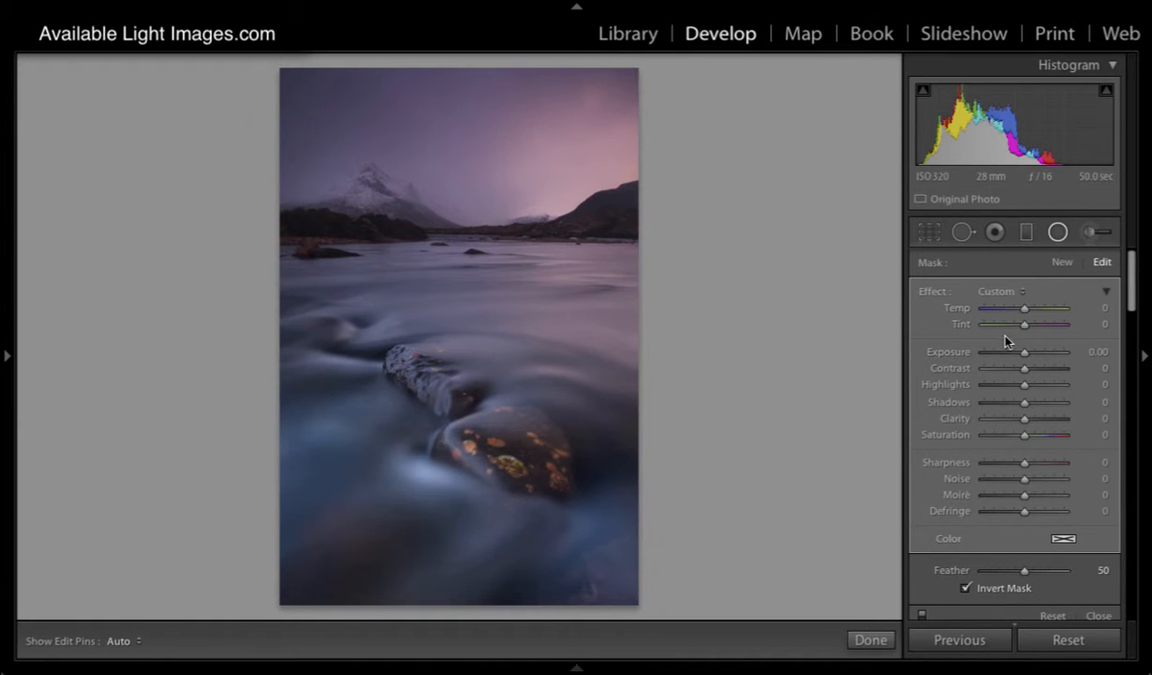
- Turn off the radial filter's mask inversion and set its exposure to −0.66 to darken the photo's edges
left_click_drag(1024, 355, 1020, 355)
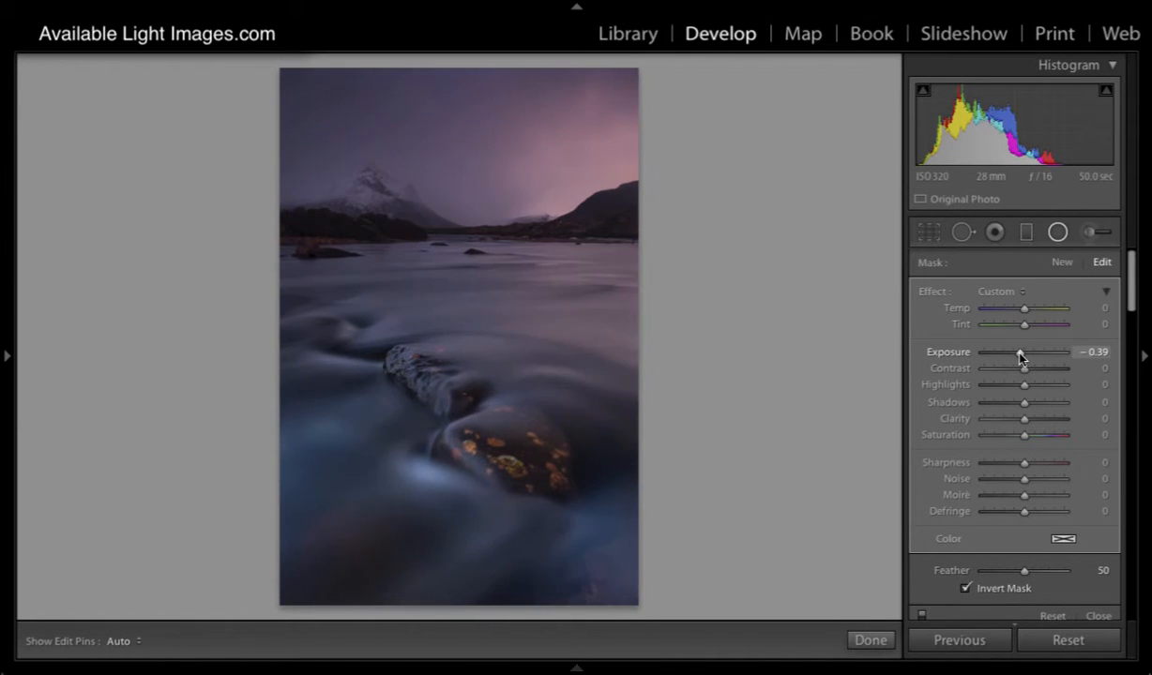
left_click(966, 588)
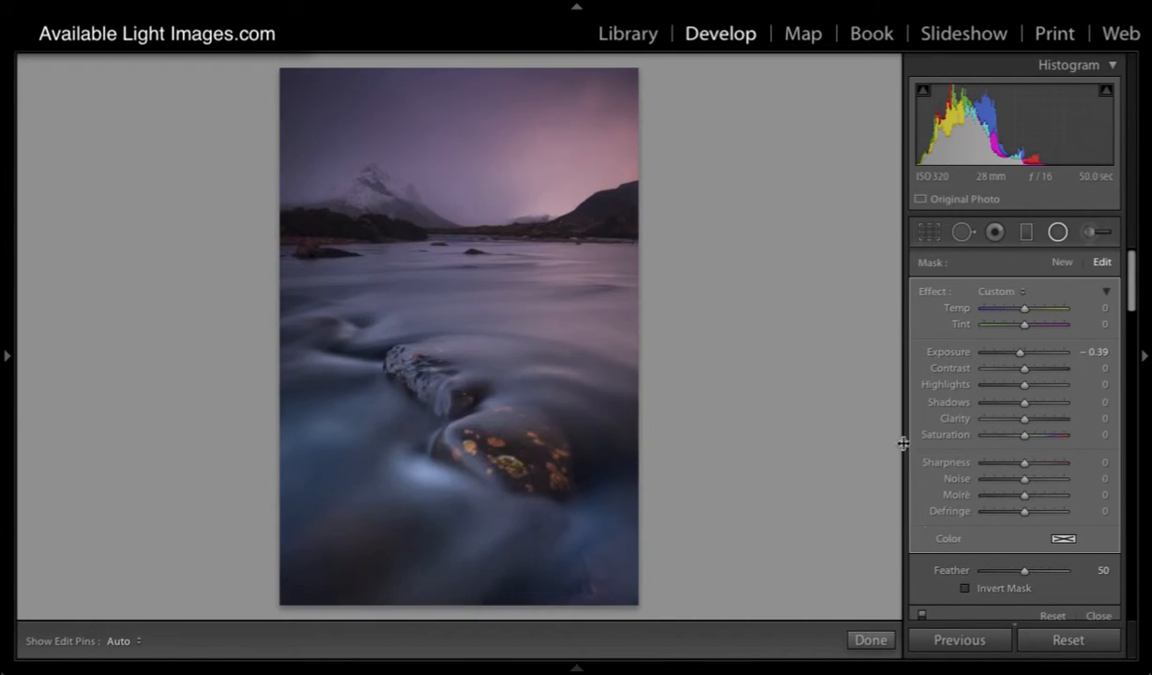
left_click(965, 589)
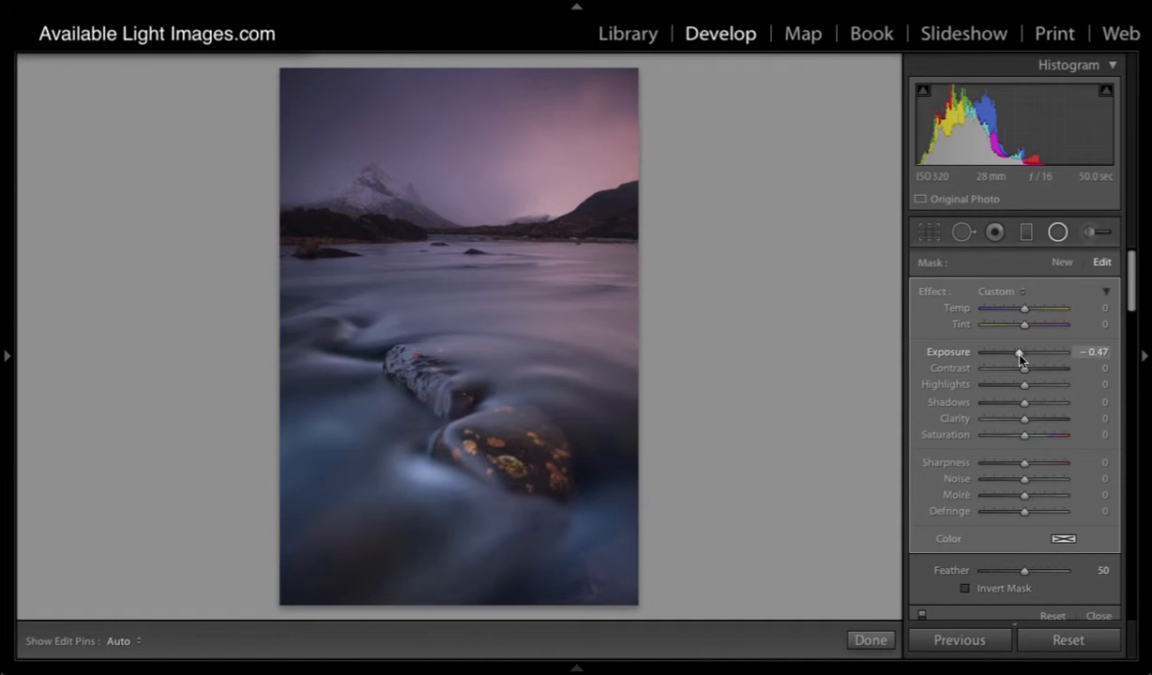
left_click_drag(1020, 357, 1018, 357)
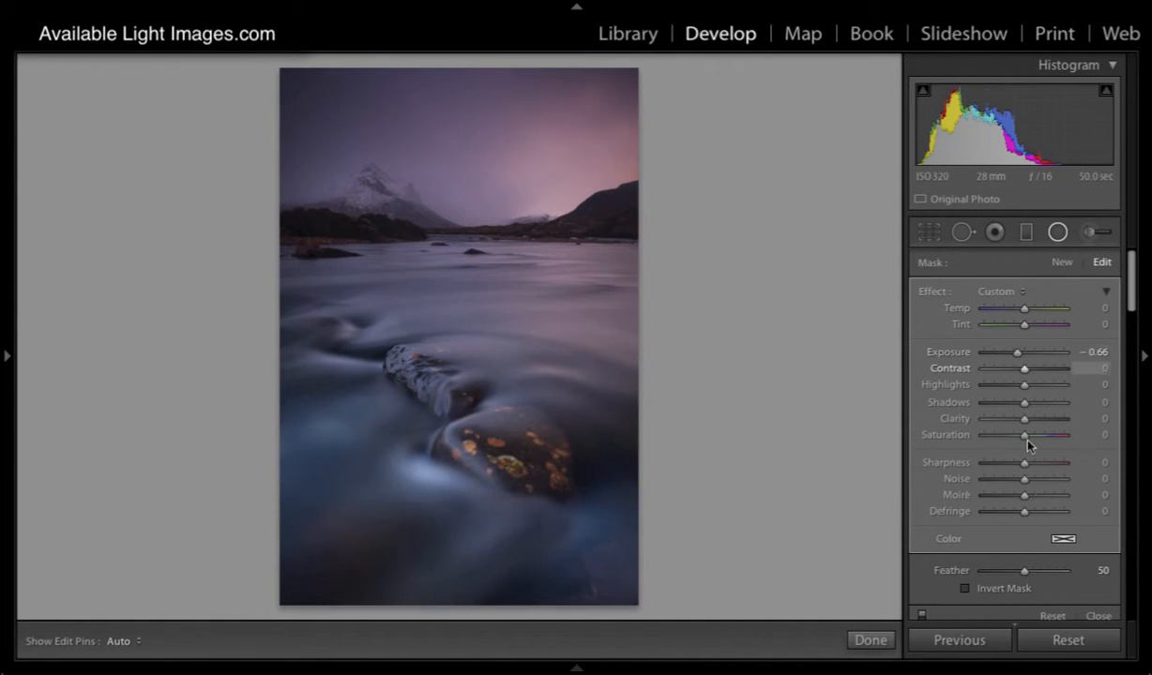
- Set the radial filter's feather to 73, exposure to −0.73 and shadows to 42, and nudge the ellipse slightly to the right
mouse_move(1024, 571)
left_mouse_down()
mouse_move(1074, 577)
mouse_move(979, 577)
mouse_move(1043, 582)
left_mouse_up()
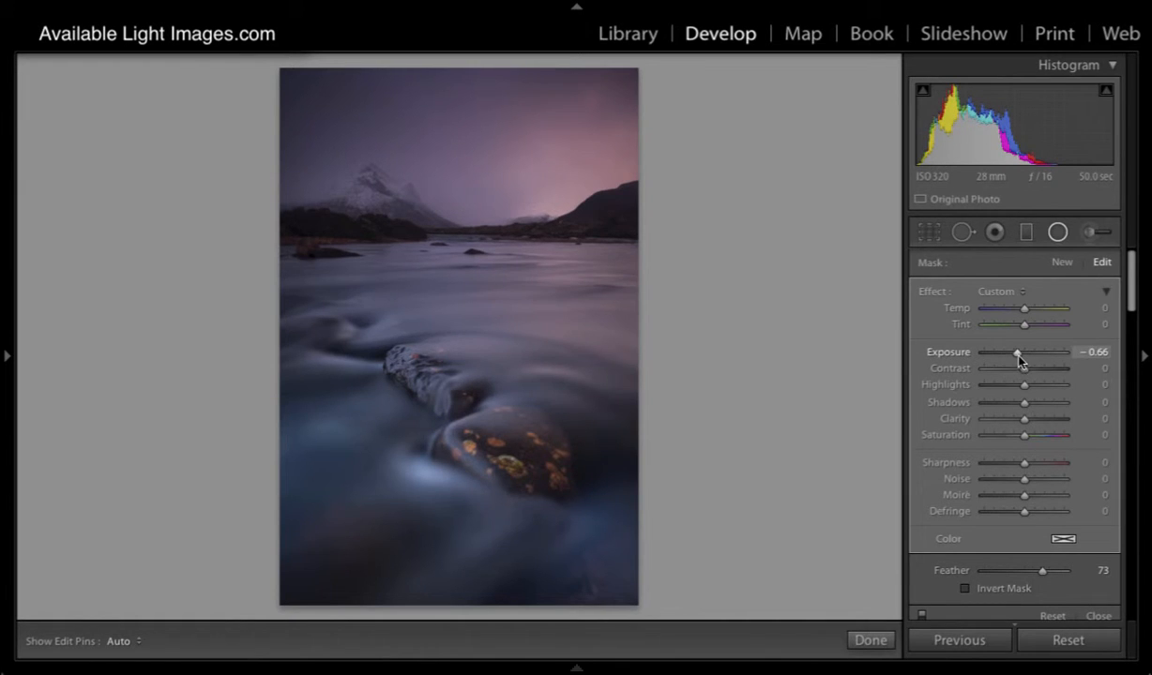
left_click_drag(1017, 357, 1020, 358)
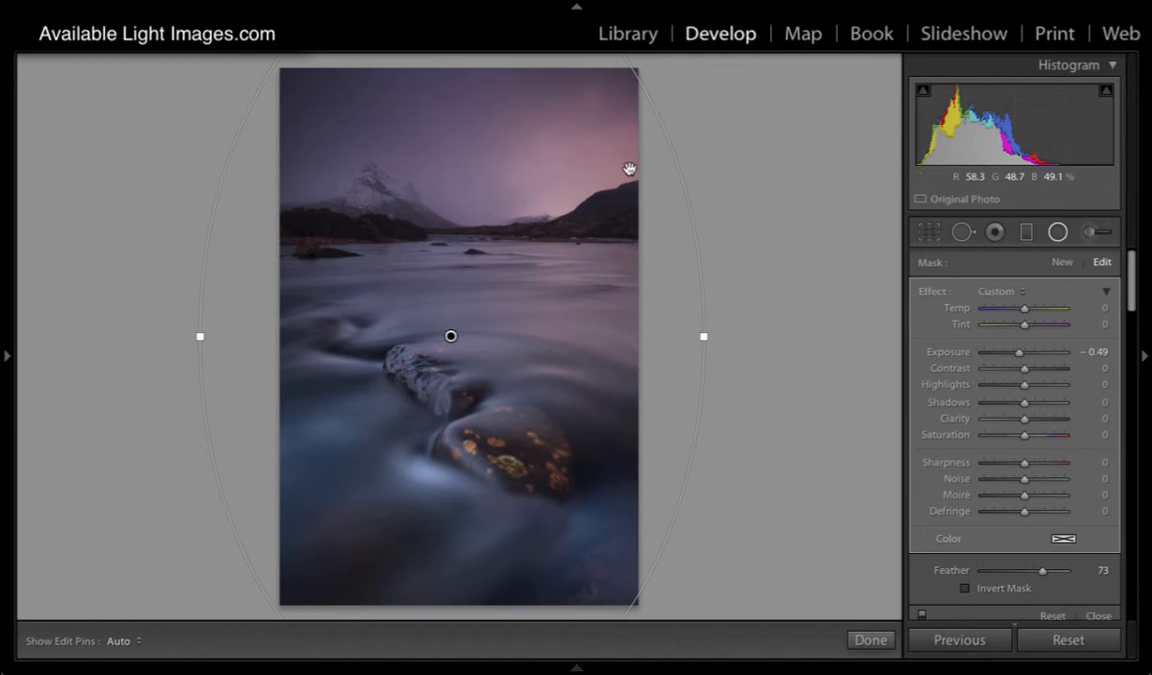
left_click_drag(545, 234, 552, 230)
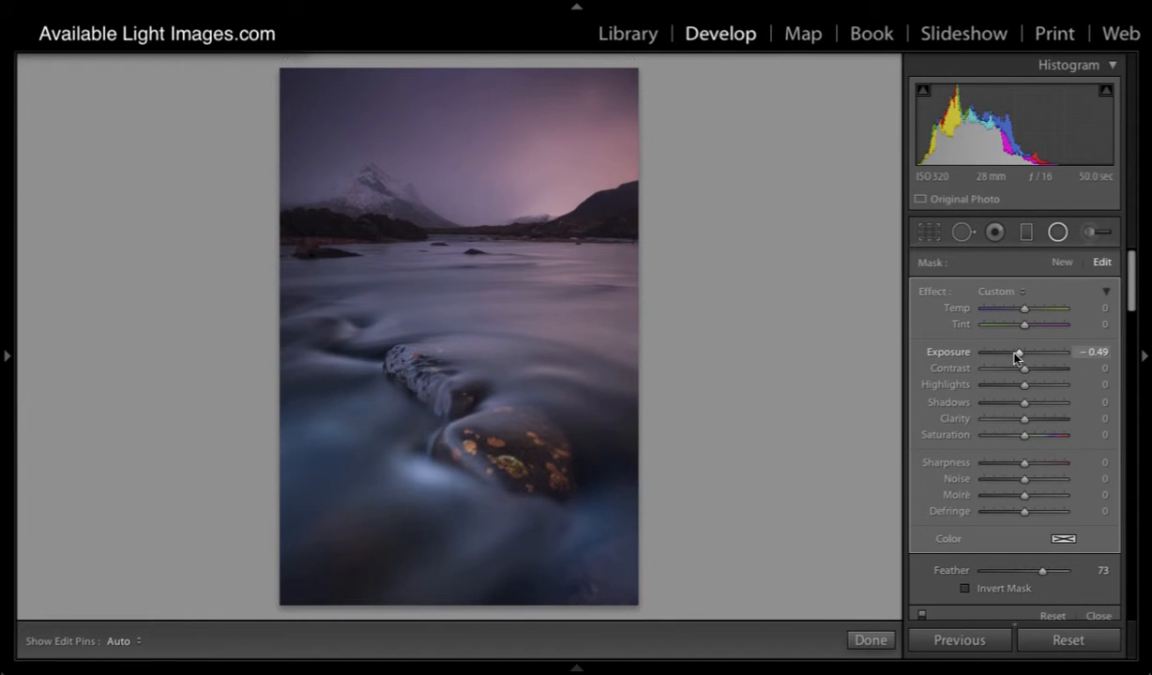
left_click_drag(1019, 353, 1017, 355)
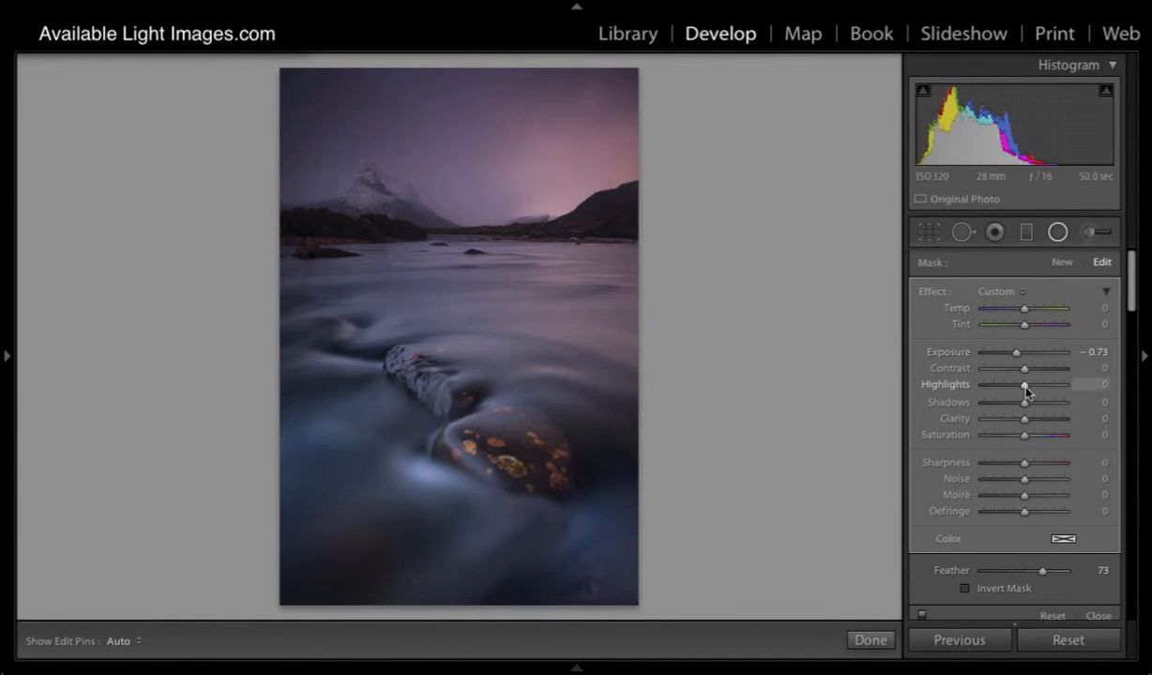
left_click_drag(1024, 402, 1041, 407)
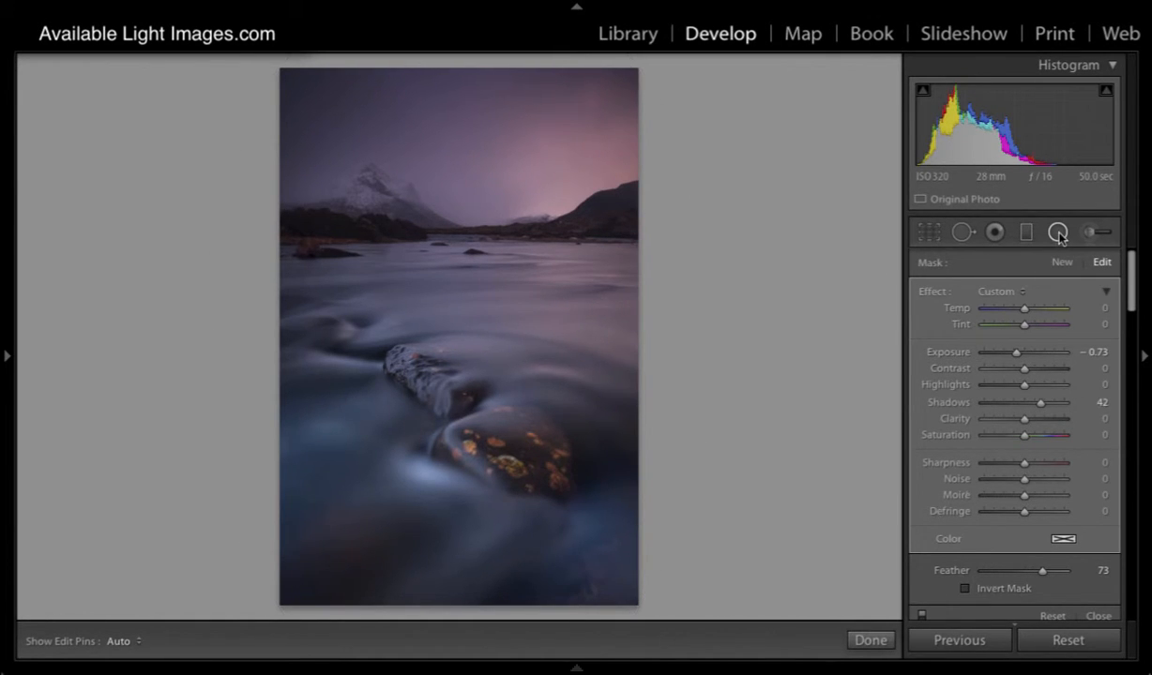
- Add a second, small radial filter and centre its ellipse over the orange-spotted rock
left_click(1062, 262)
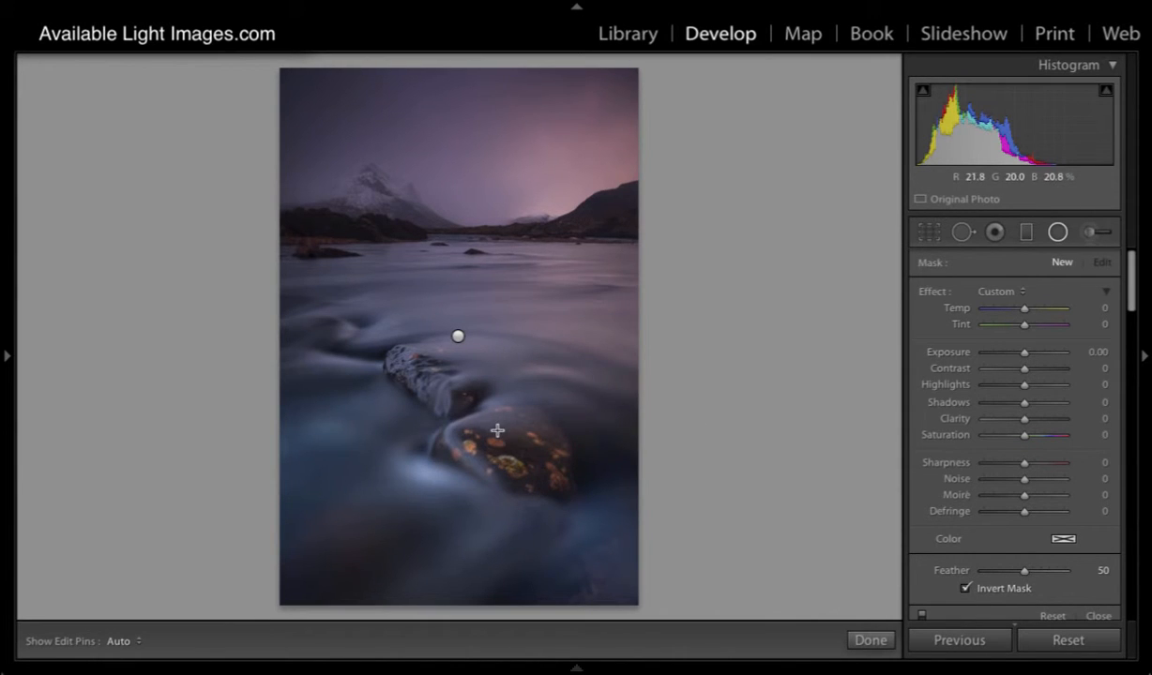
left_click_drag(460, 423, 546, 480)
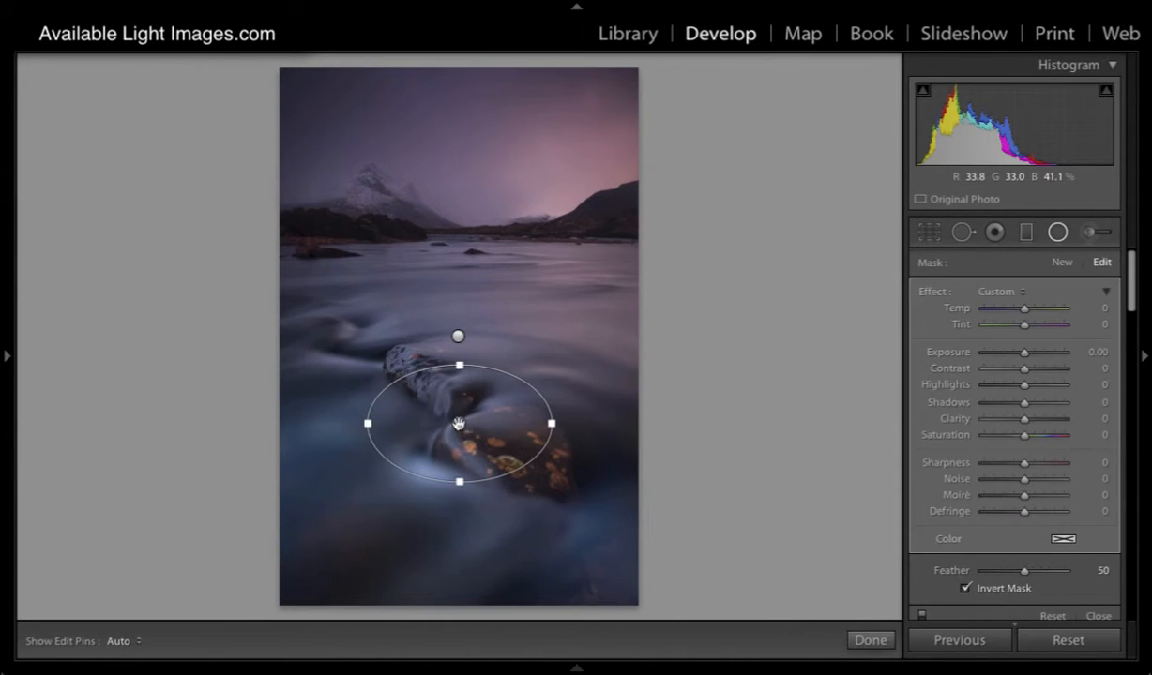
left_click_drag(458, 424, 514, 449)
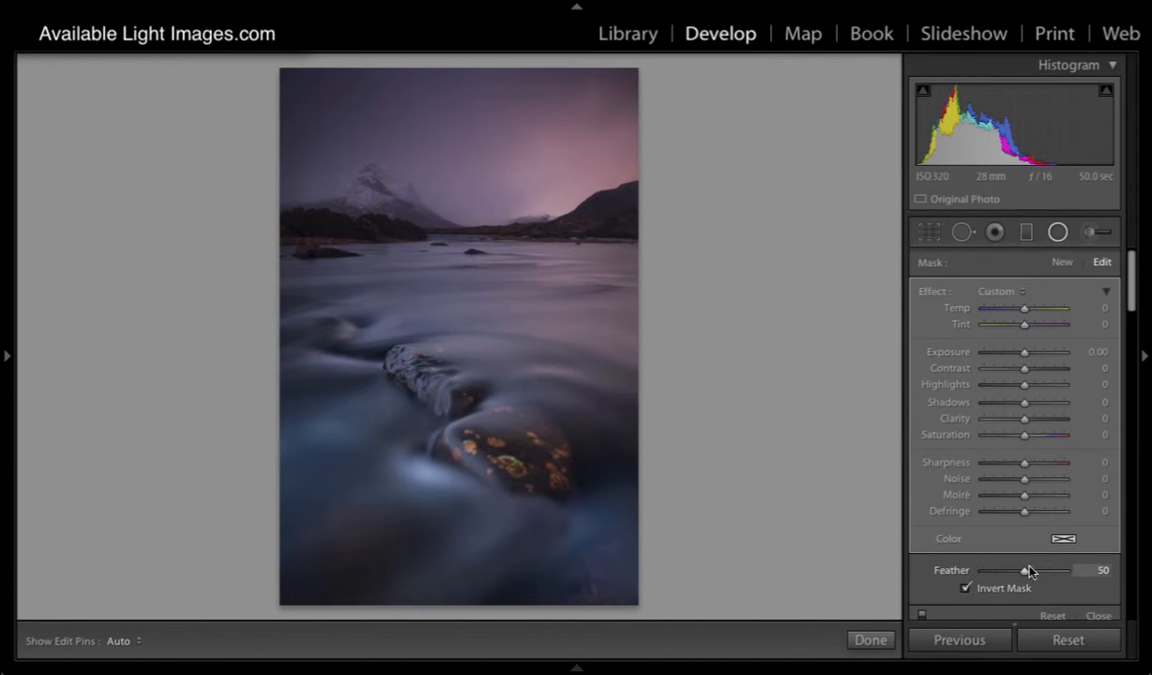
- Set the rock's radial filter to feather 90, exposure 0.33, saturation 8 and clarity 22
left_click_drag(1048, 579, 1056, 575)
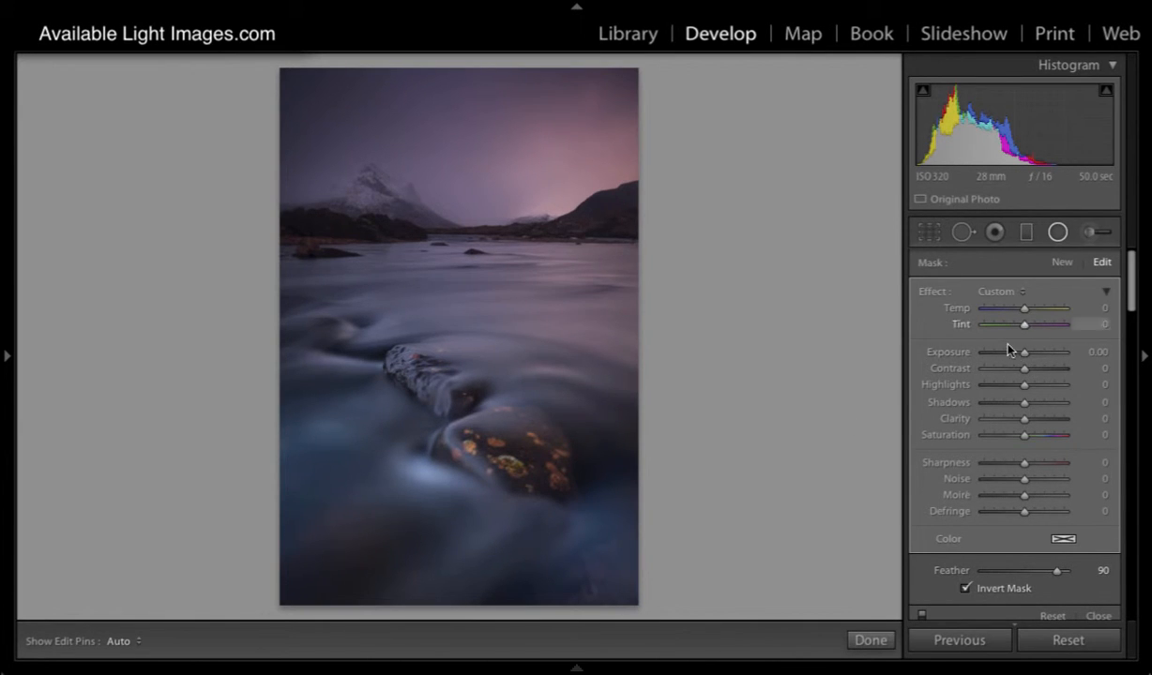
left_click_drag(1025, 359, 1028, 357)
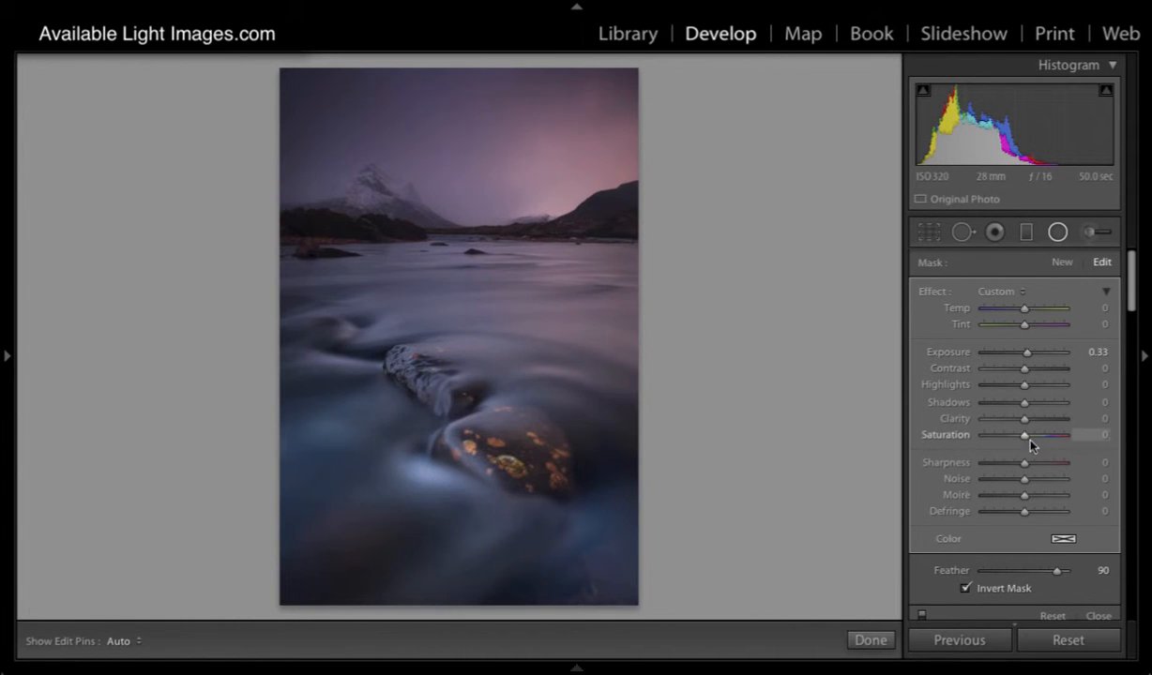
left_click_drag(1027, 436, 1033, 421)
- Compare the river photo with the radial filters repeatedly switched off and on, leaving them enabled
left_click(922, 616)
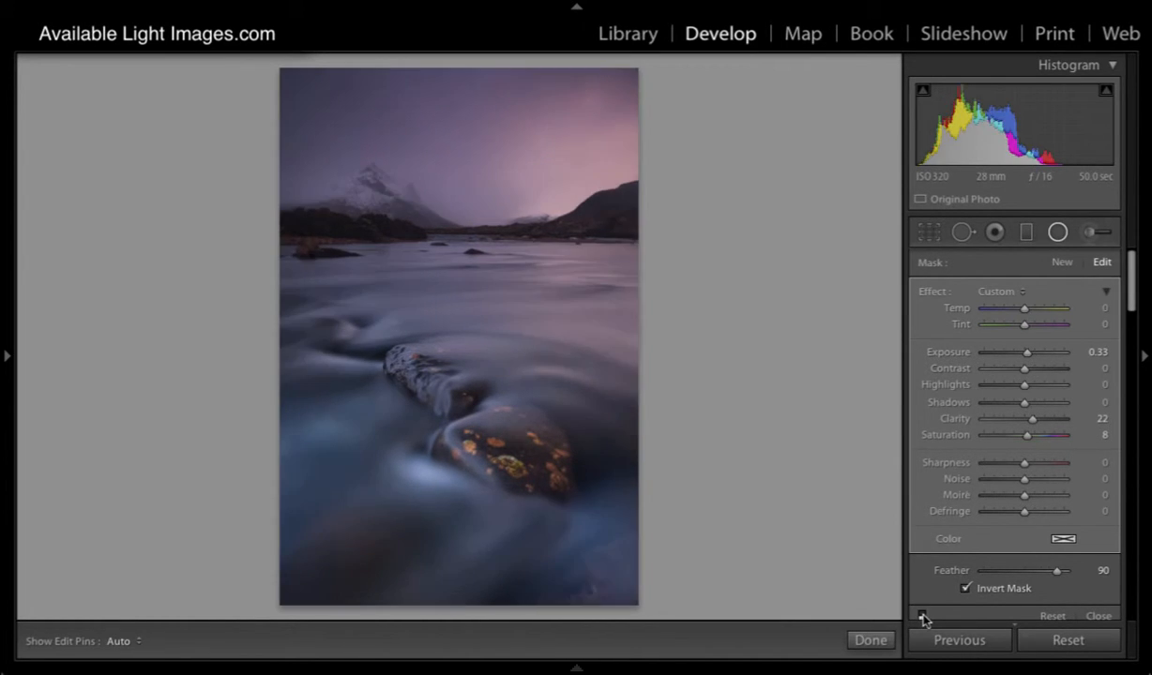
left_click(922, 616)
left_click(923, 617)
left_click(922, 617)
left_click(923, 617)
left_click(923, 616)
left_click(922, 616)
left_click(922, 616)
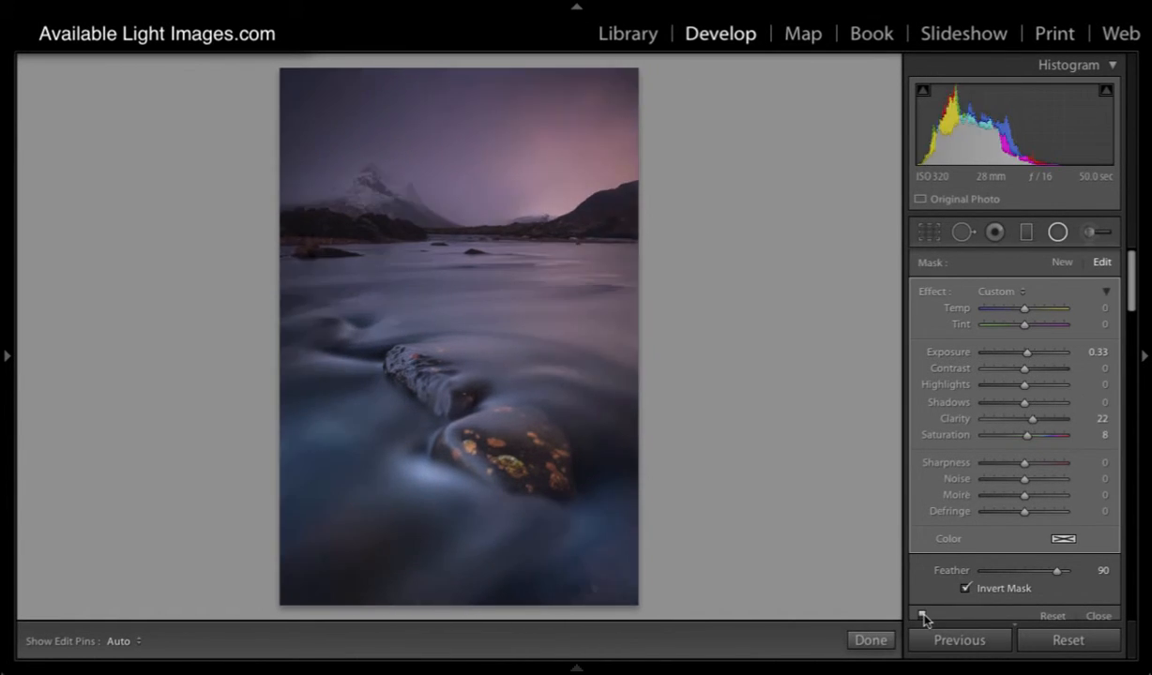
left_click(923, 617)
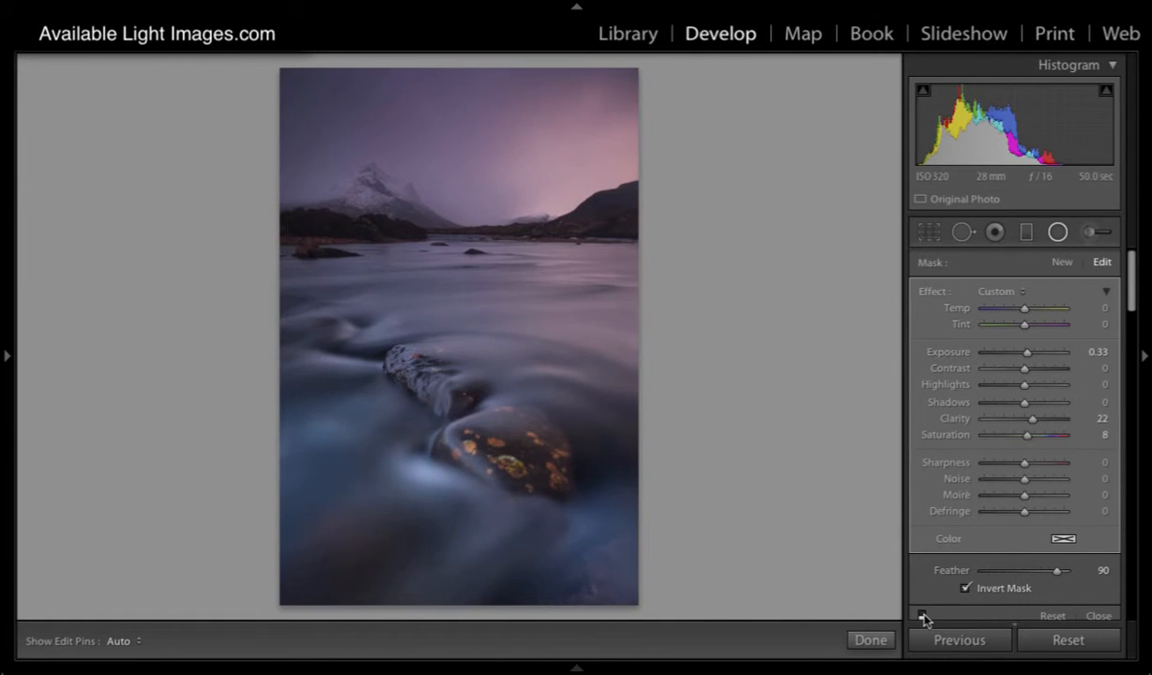
left_click(922, 616)
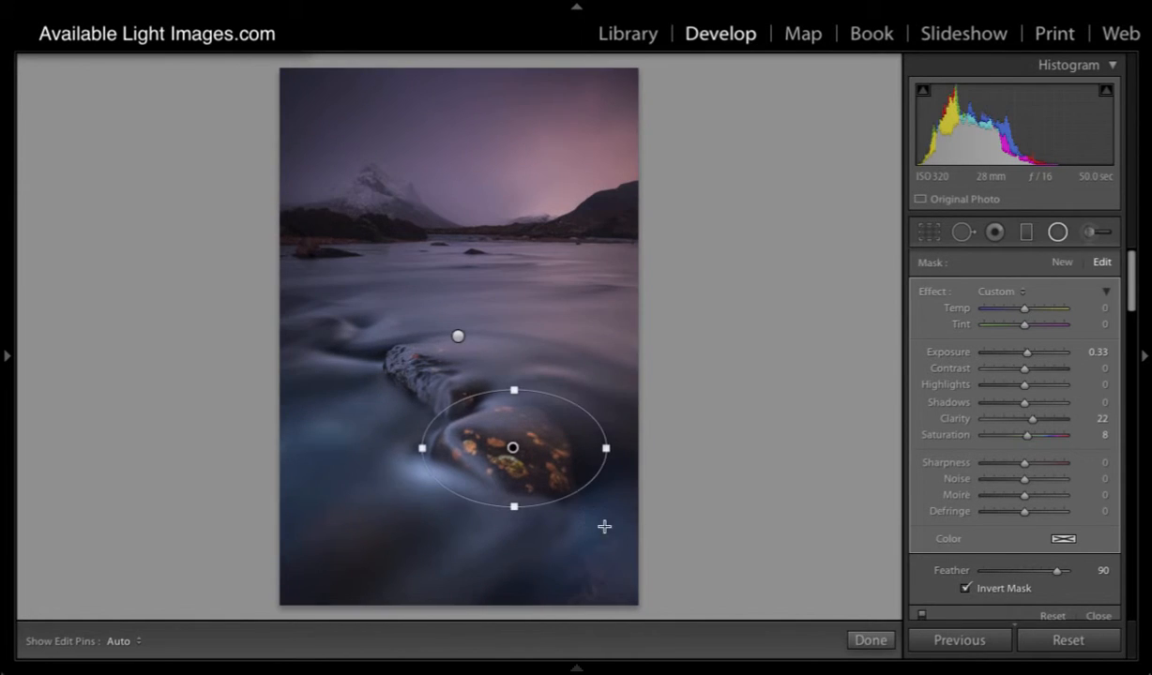
left_click(923, 617)
left_click(922, 616)
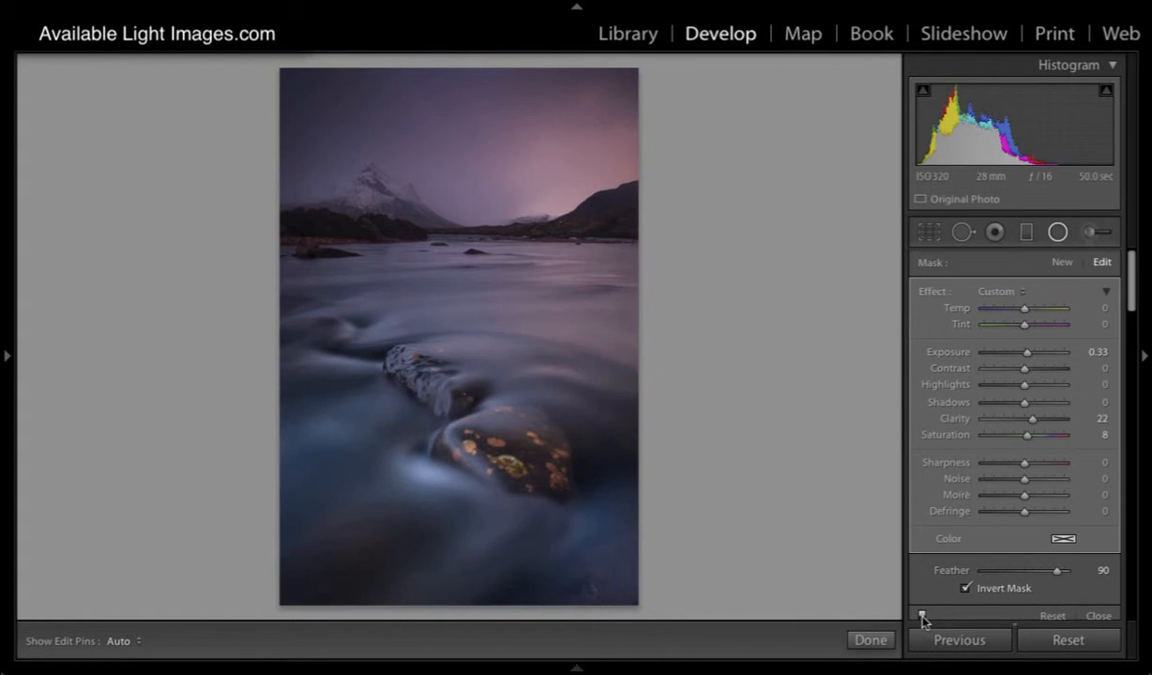
left_click(922, 616)
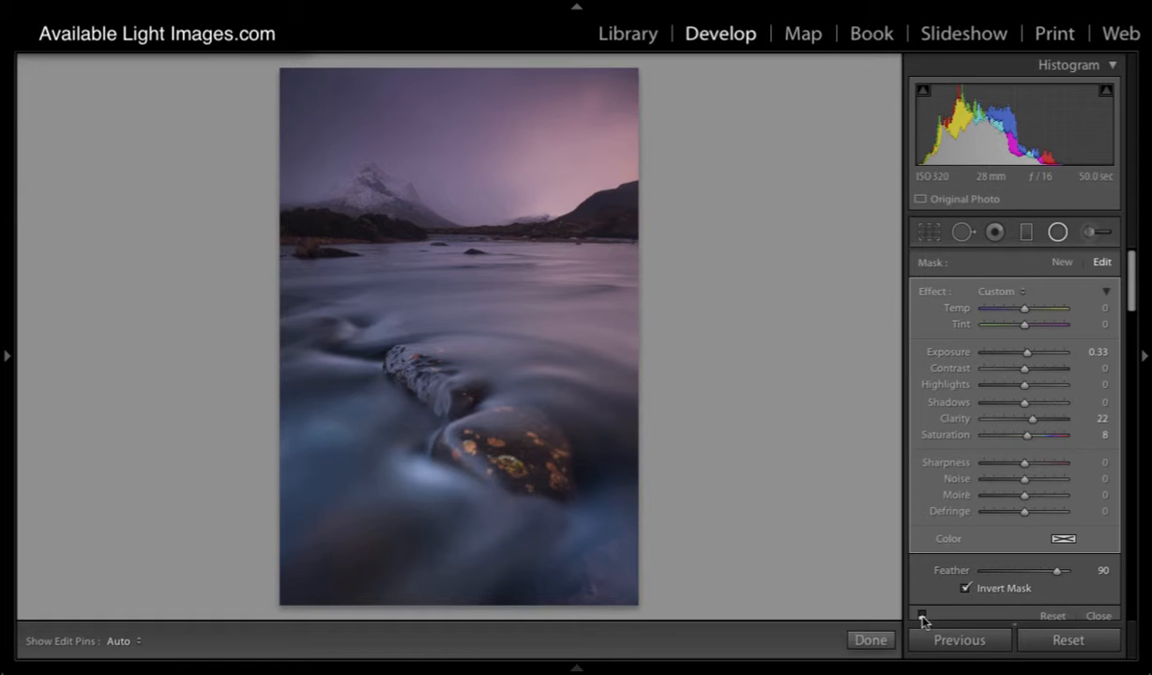
left_click(922, 616)
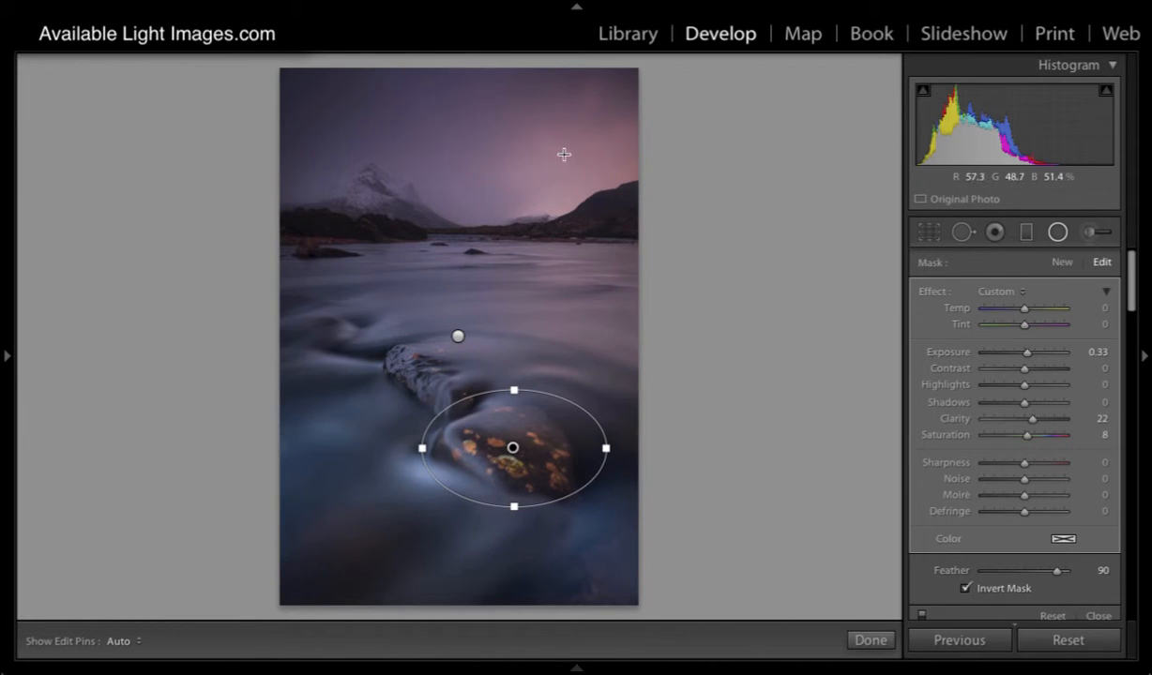
- Add a third radial filter with its ellipse over the bright pink sky above the hill
left_click(1062, 261)
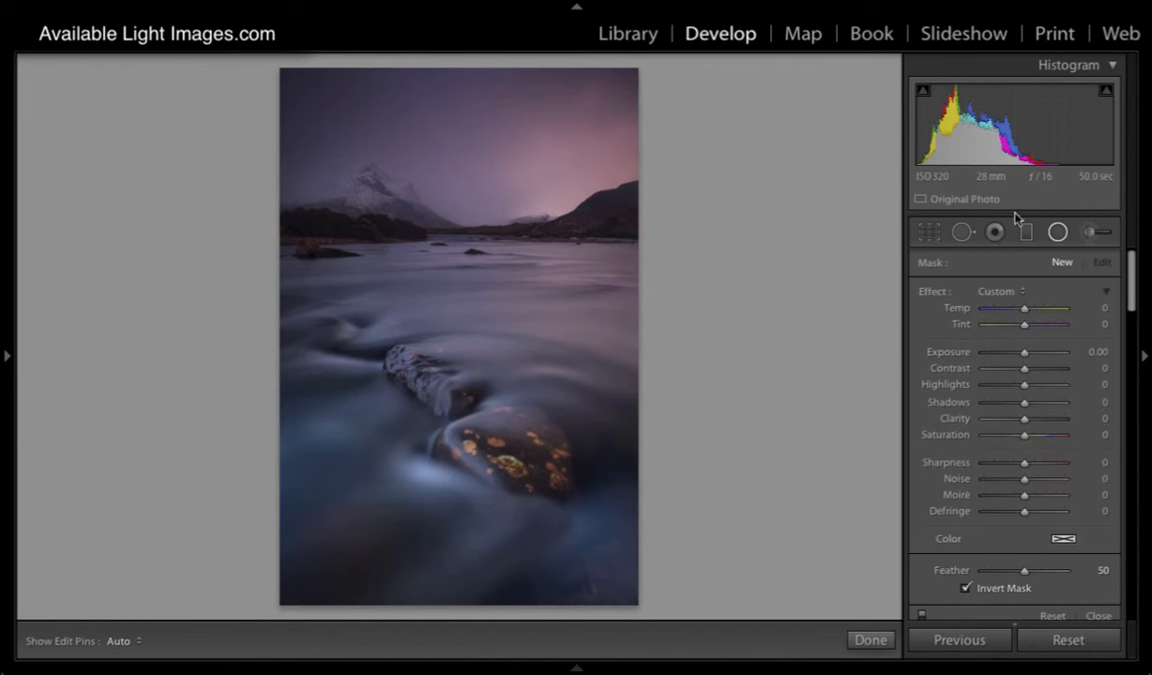
left_click_drag(478, 125, 594, 198)
left_click_drag(480, 127, 554, 166)
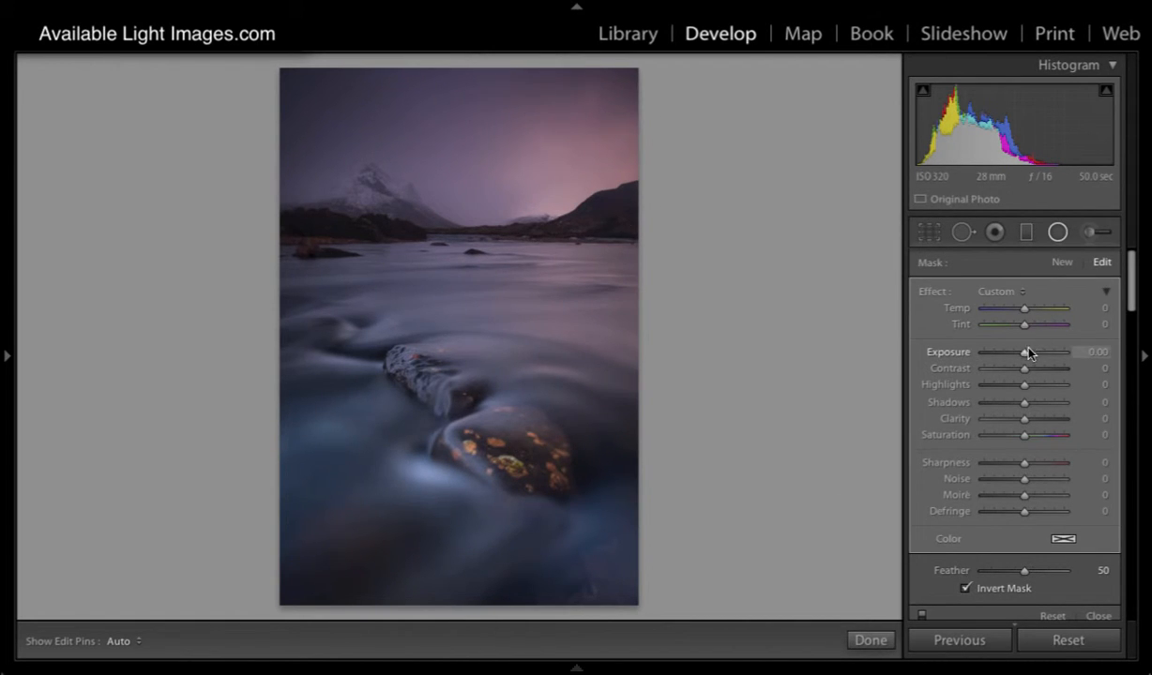
- Set the sky's radial filter to exposure 0.19, temperature 16, saturation 11, clarity 24 and contrast 19
left_click_drag(1025, 355, 1028, 356)
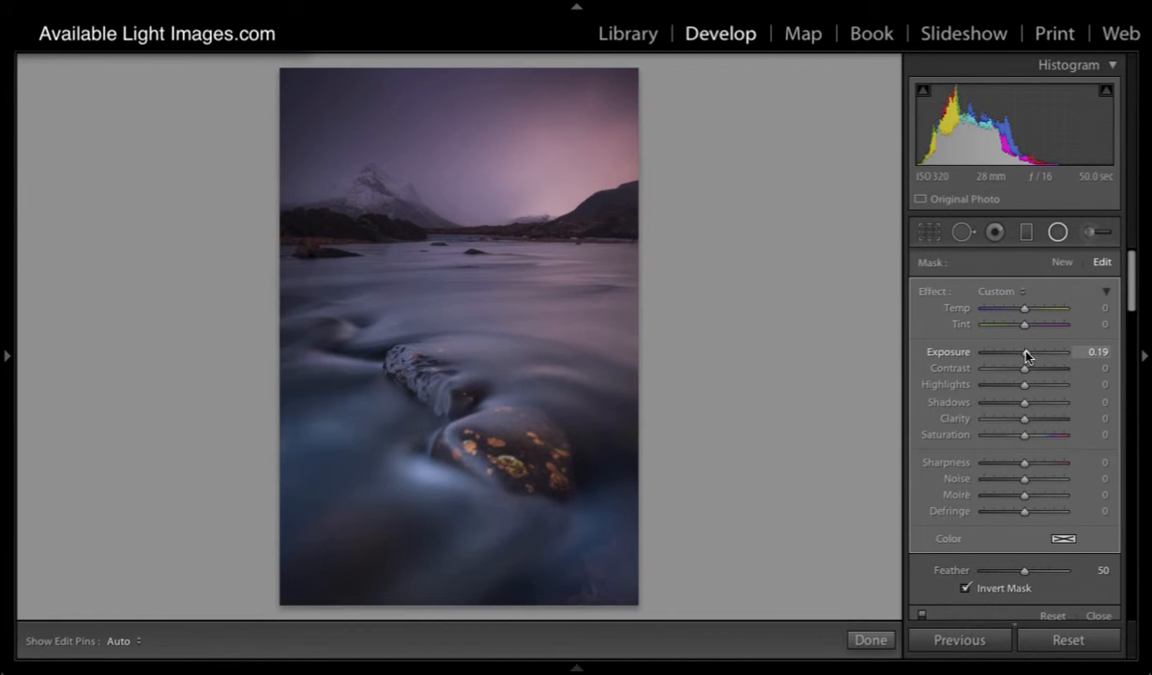
mouse_move(1023, 310)
left_mouse_down()
mouse_move(1037, 316)
mouse_move(1029, 315)
left_mouse_up()
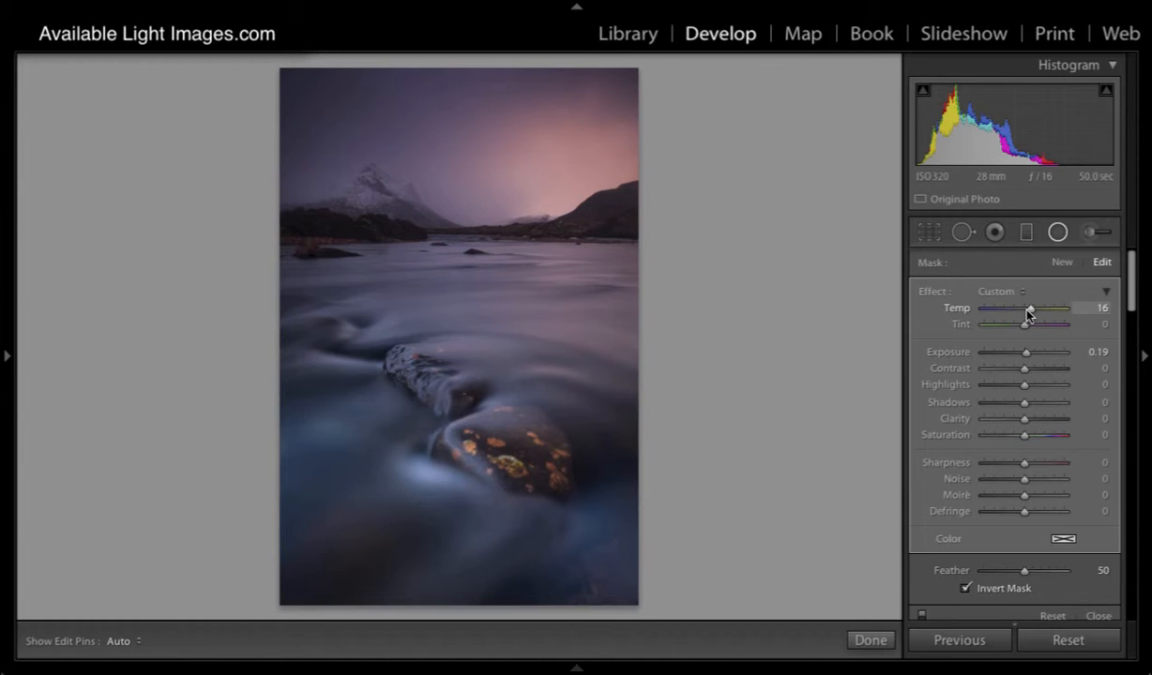
mouse_move(1025, 436)
left_mouse_down()
mouse_move(1048, 421)
mouse_move(1033, 422)
left_mouse_up()
left_click_drag(1024, 369, 1032, 373)
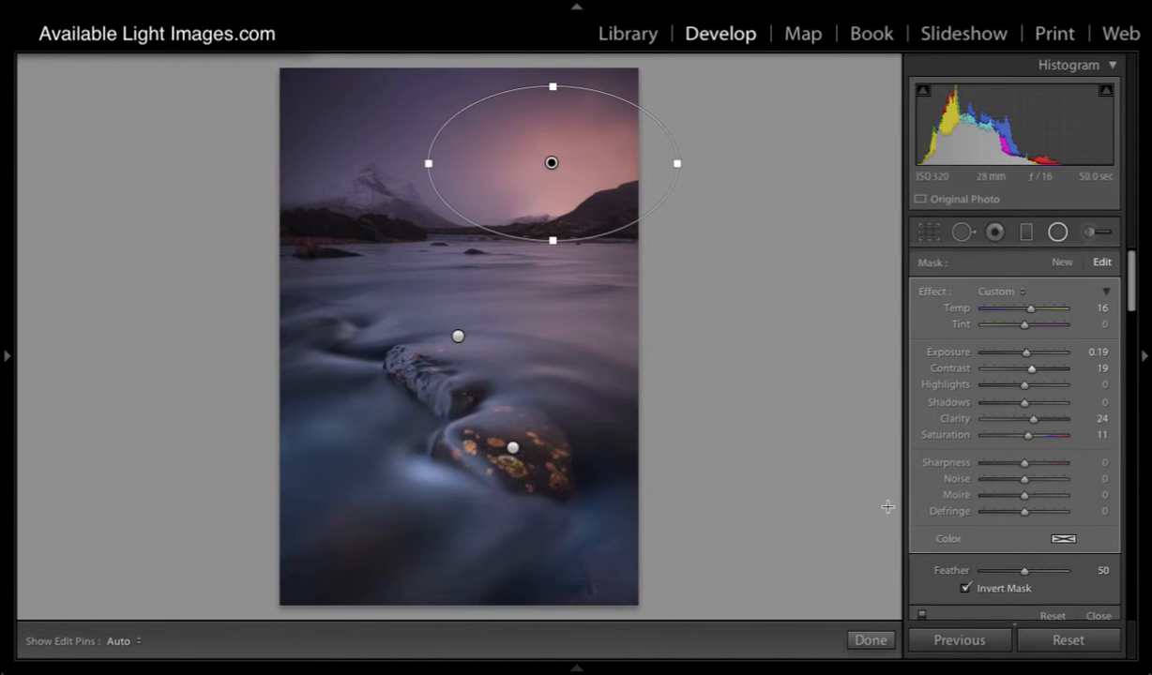
- Compare the river photo with all three radial filters repeatedly switched off and on, leaving them enabled
left_click(922, 618)
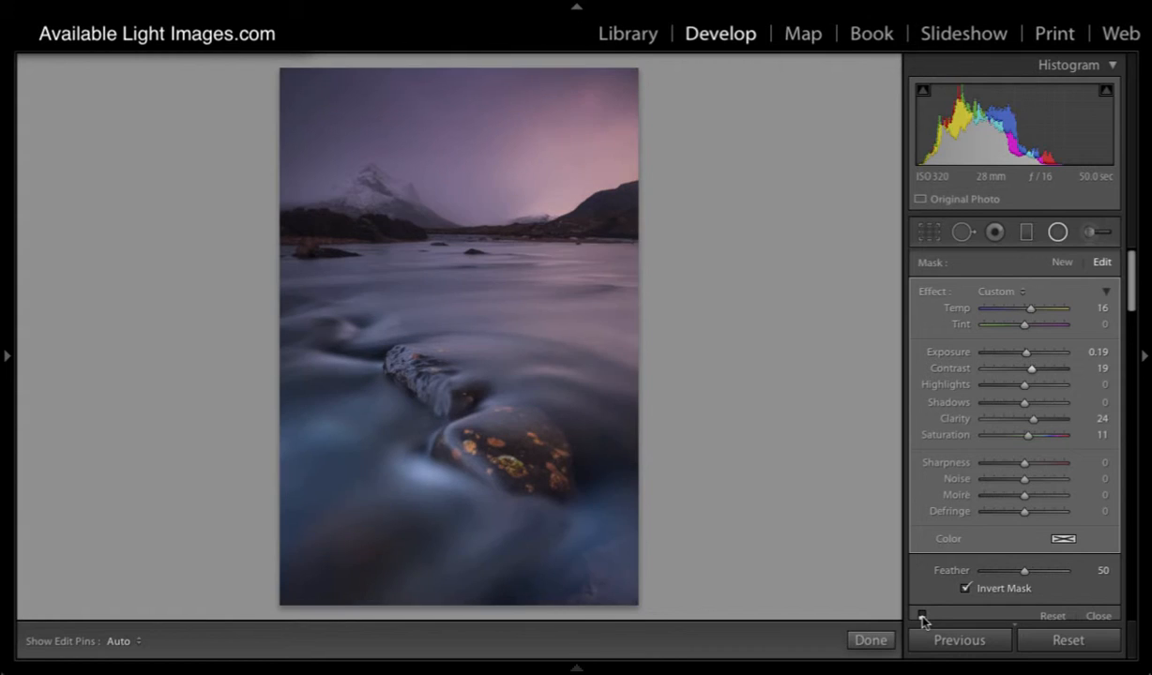
left_click(922, 617)
left_click(922, 617)
left_click(922, 618)
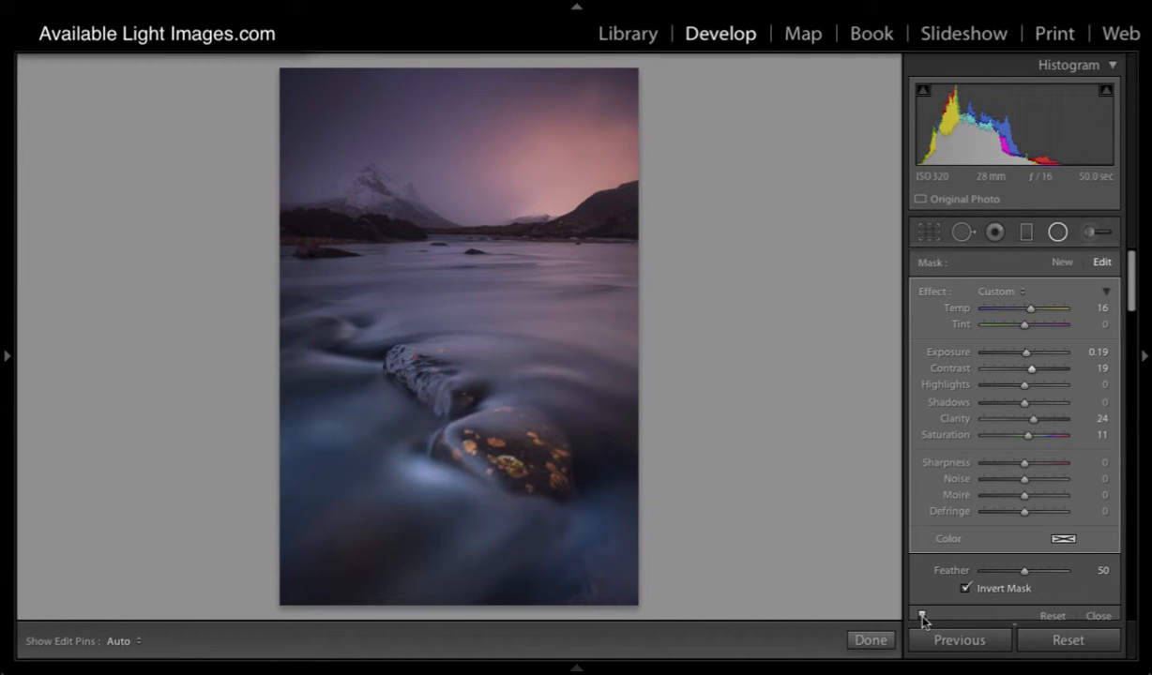
left_click(923, 617)
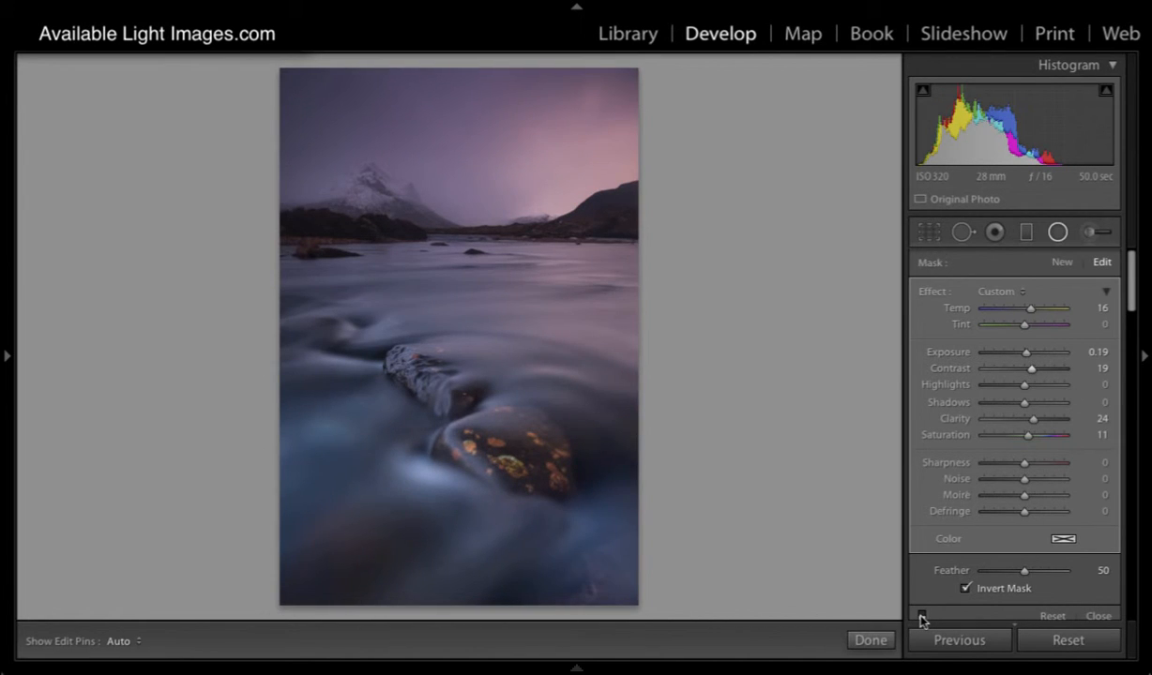
left_click(922, 617)
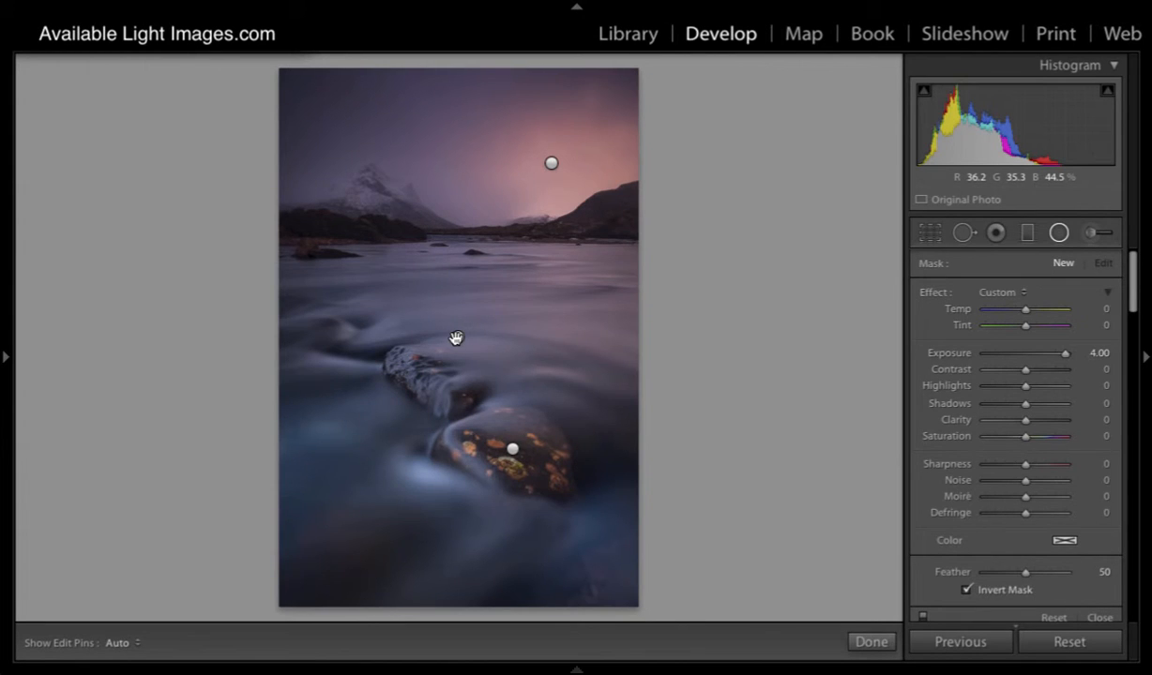
- Delete the radial filters on the orange-spotted rock and the bright sky
left_click(513, 451)
left_click(513, 451)
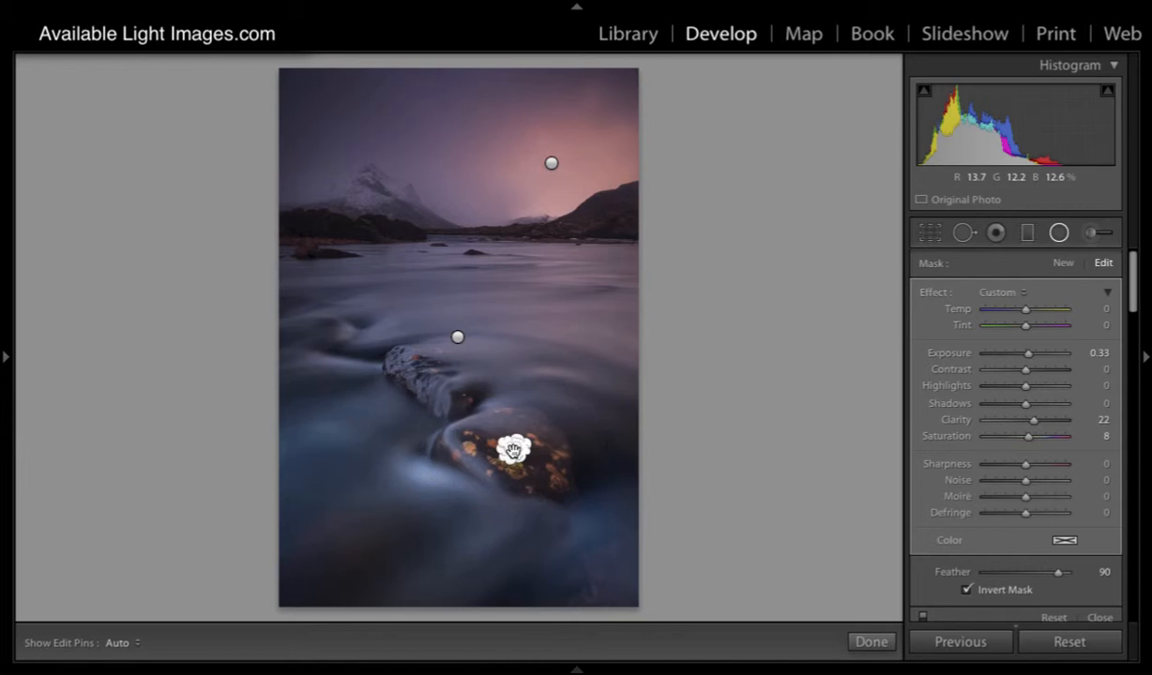
left_click(553, 165)
key("Delete")
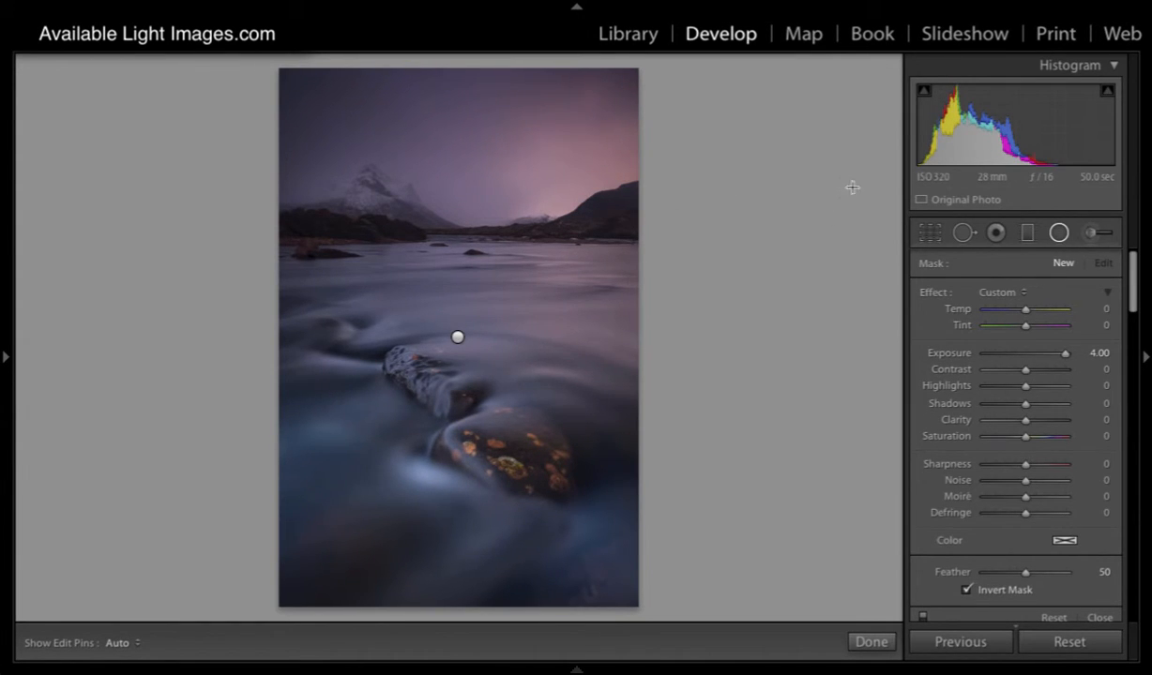
- Activate the Adjustment Brush for a new mask and look through its effect and brush settings
left_click(1089, 234)
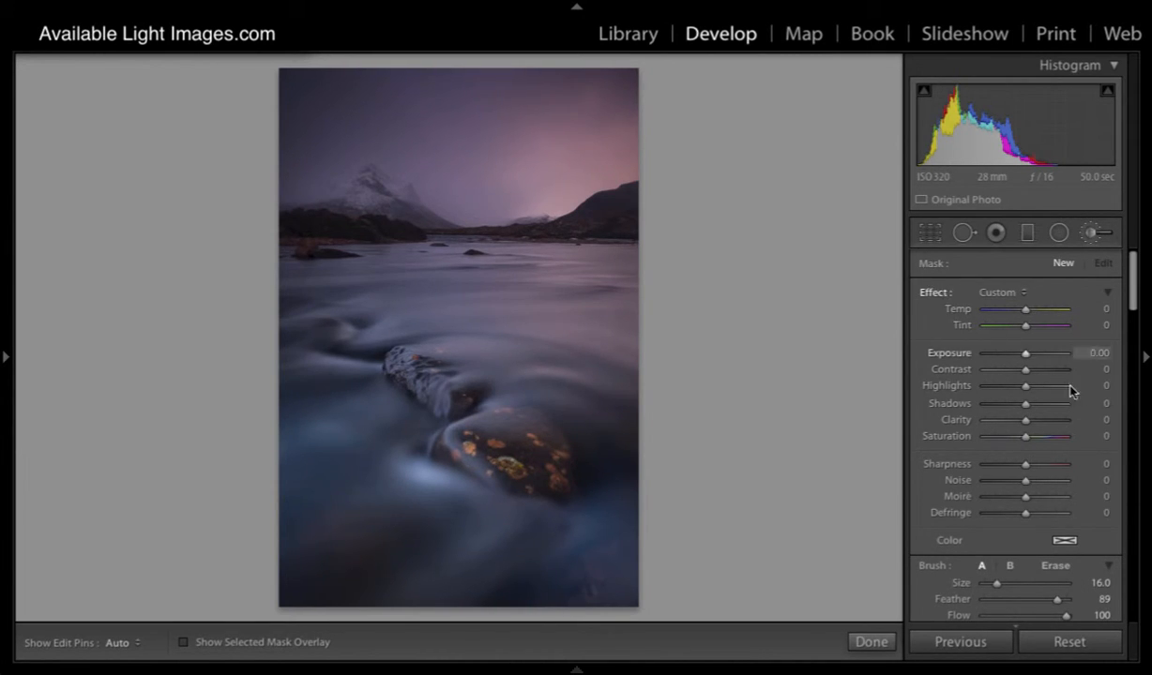
scroll(1077, 388, "down", 4)
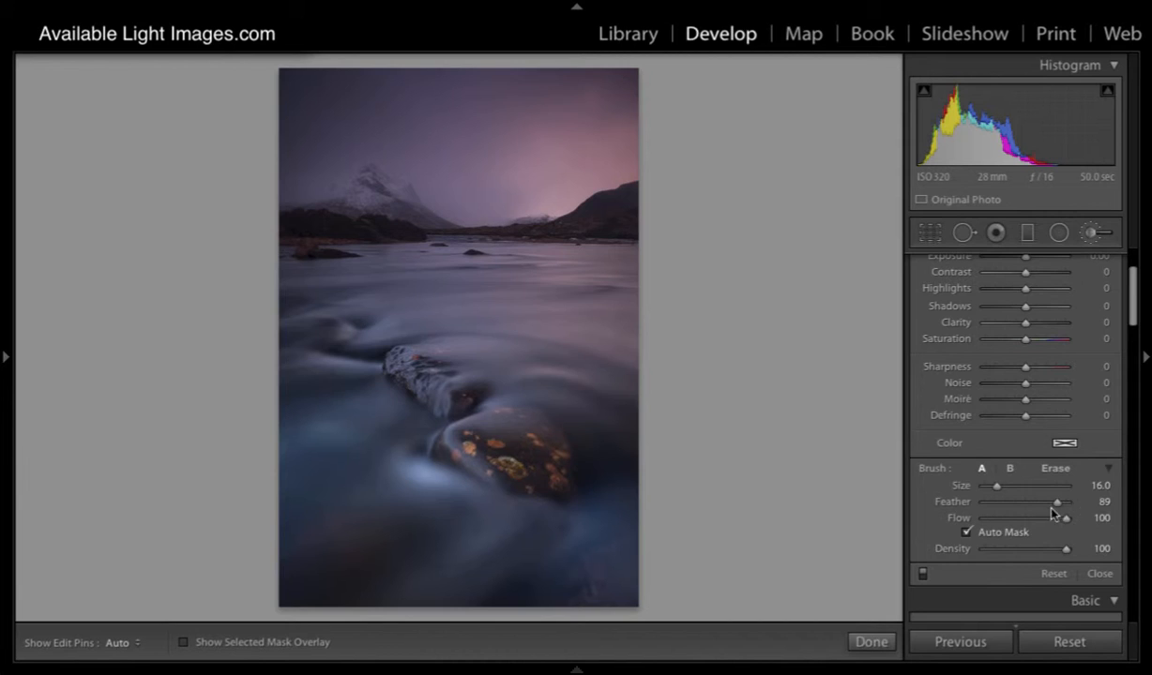
scroll(1055, 509, "up", 4)
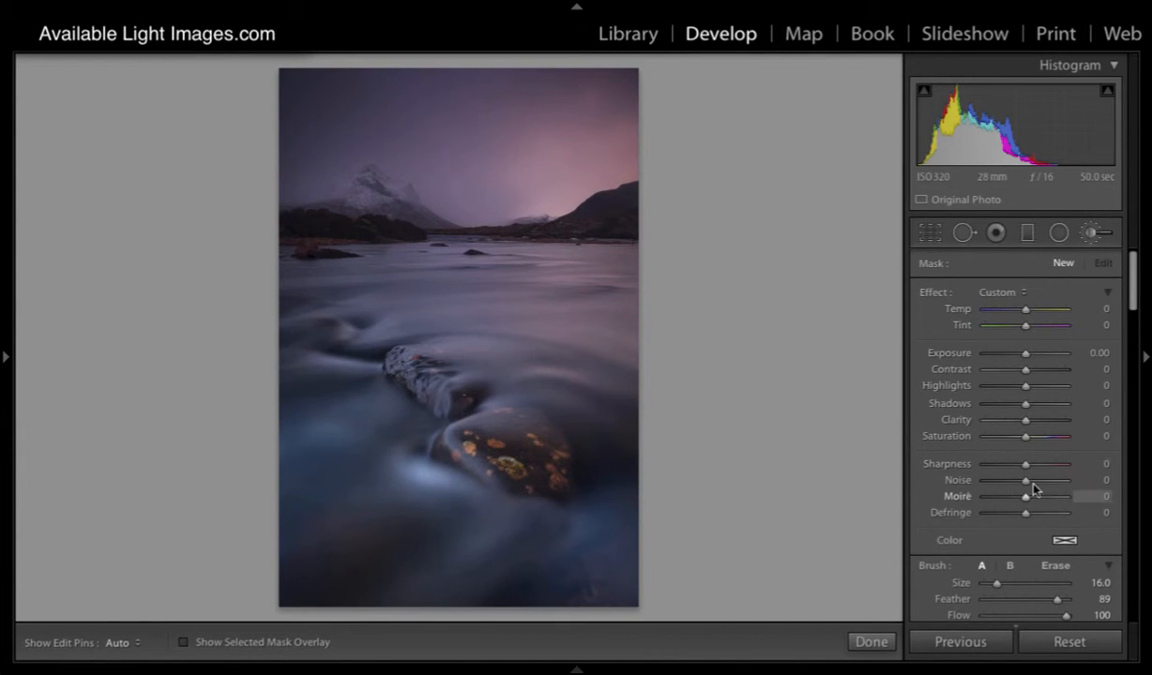
scroll(1015, 369, "down", 15)
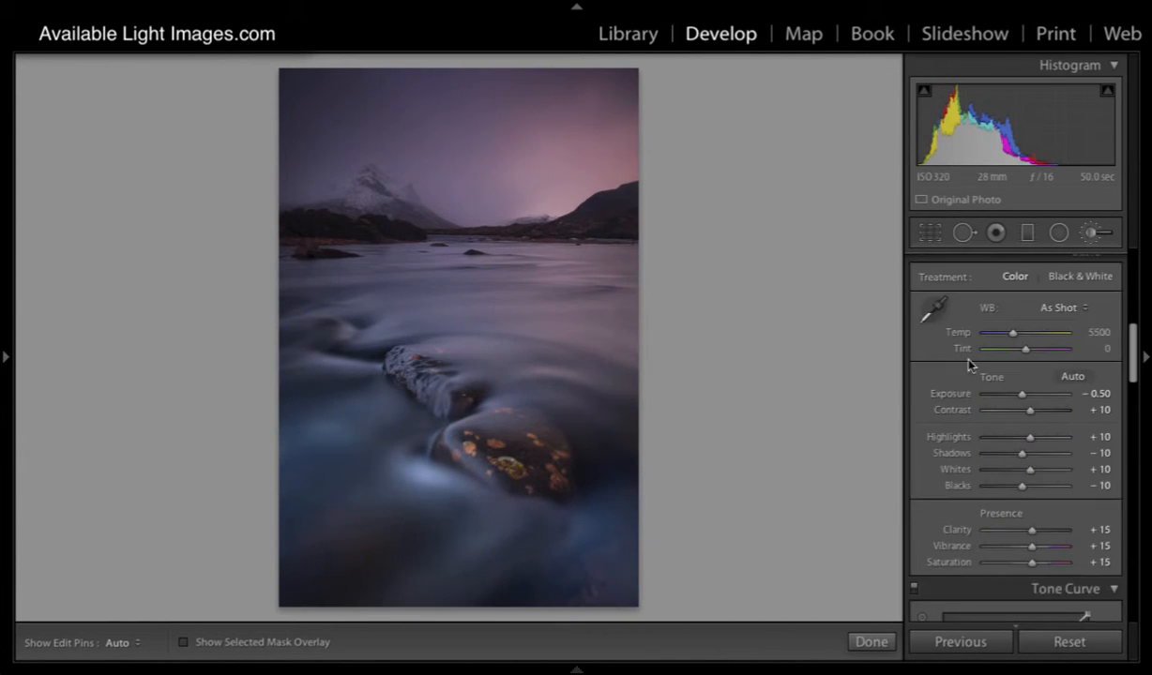
scroll(1015, 347, "up", 4)
scroll(1014, 347, "up", 3)
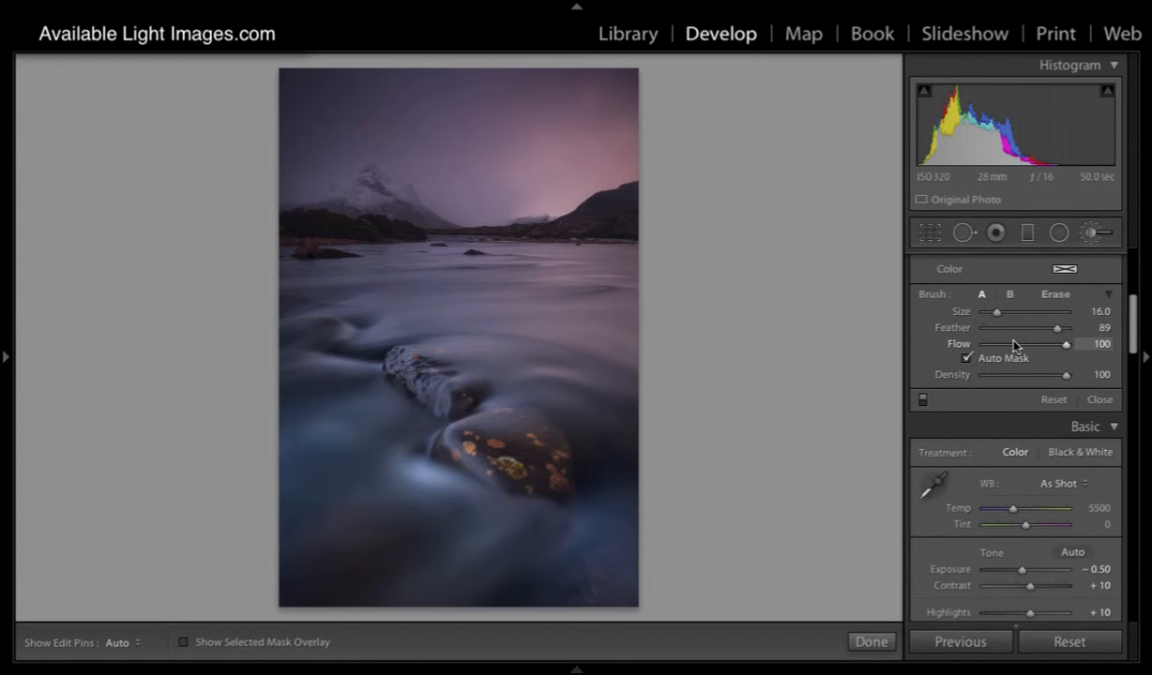
scroll(1007, 329, "up", 5)
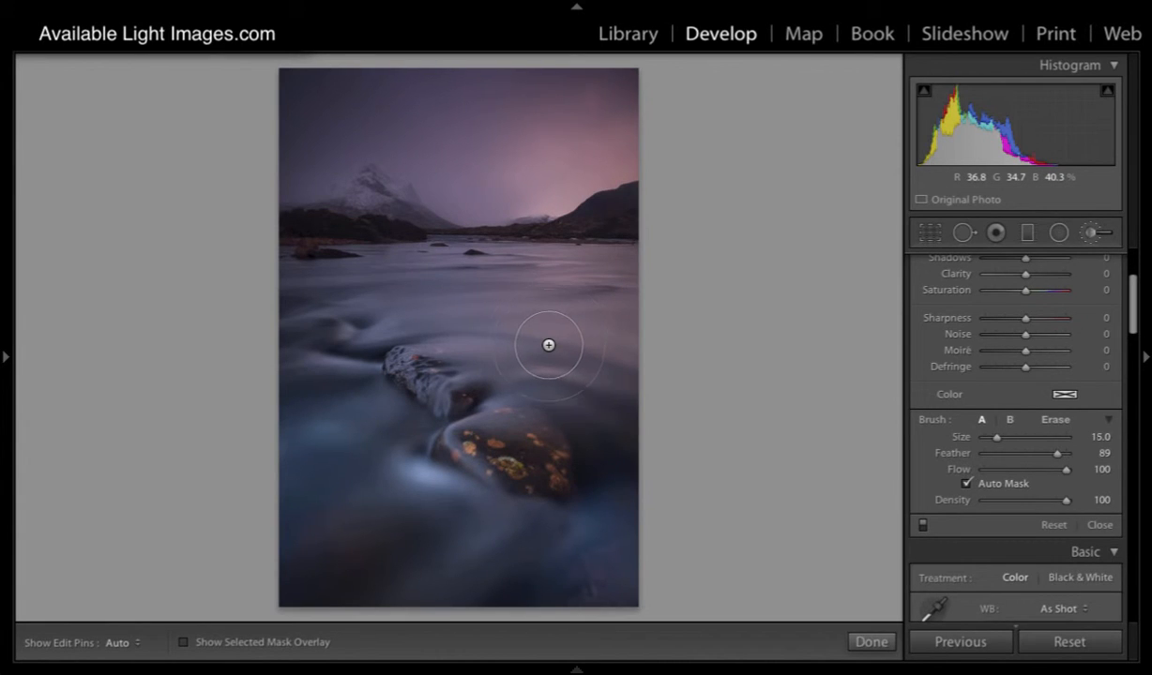
- Try the brush at several sizes between about 12 and 23 over the water, with its feather set to 100
scroll(547, 344, "down", 4)
scroll(548, 345, "up", 4)
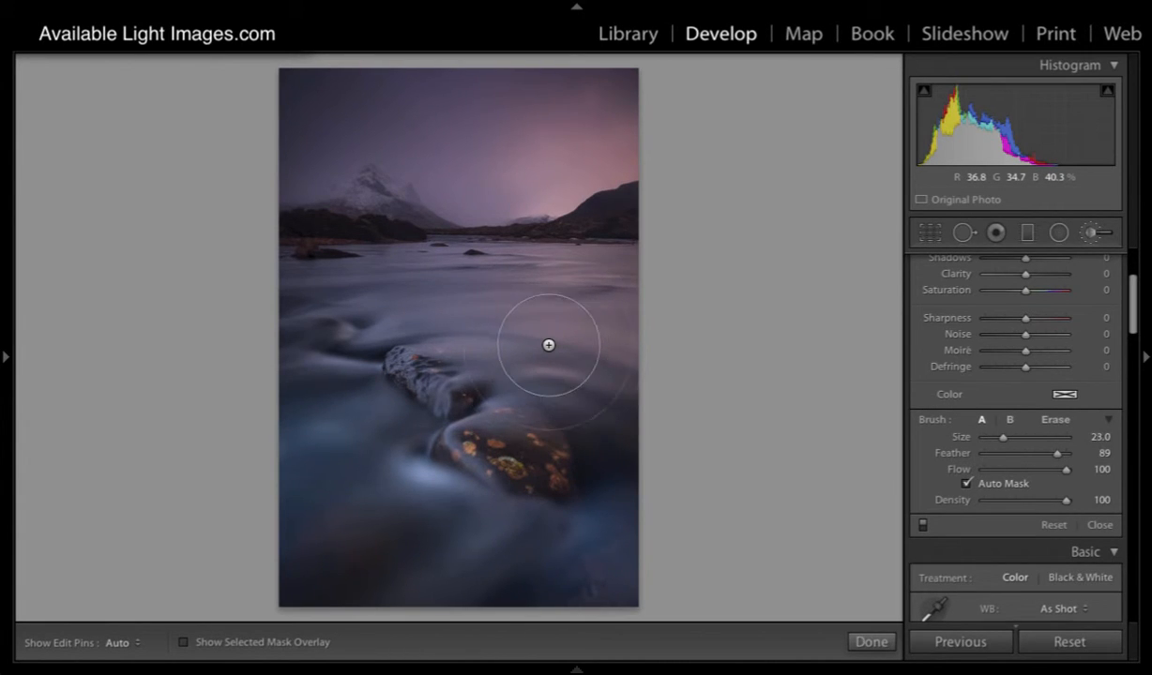
scroll(548, 344, "down", 1)
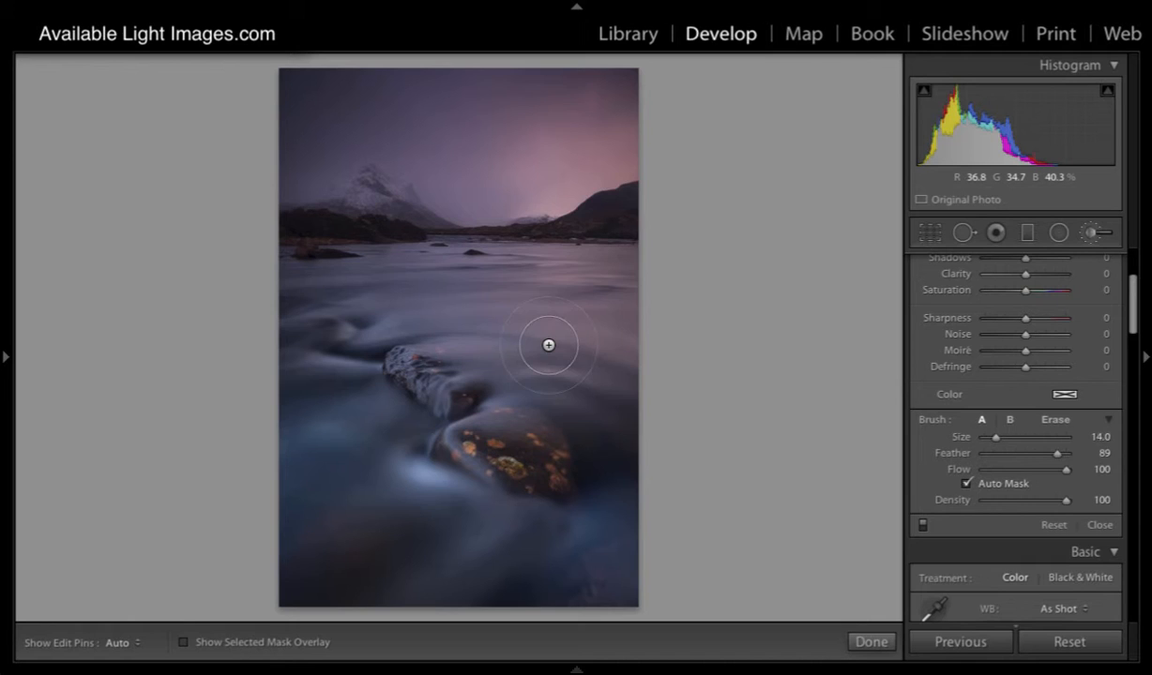
scroll(548, 346, "down", 2)
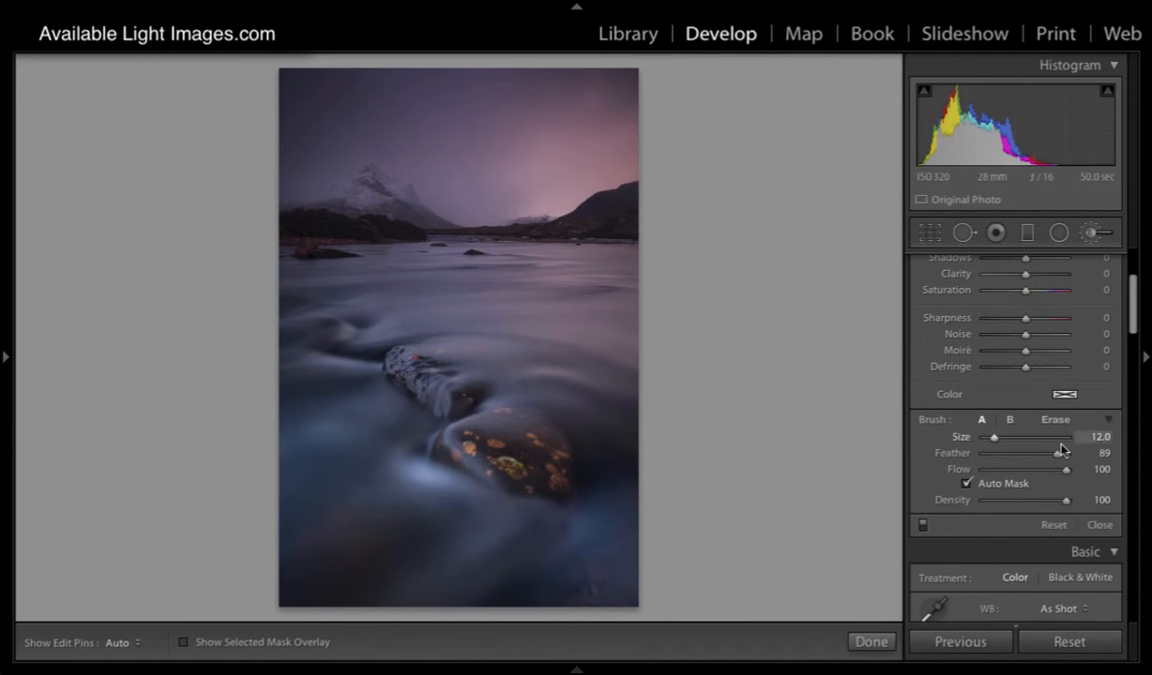
left_click_drag(1057, 453, 1084, 457)
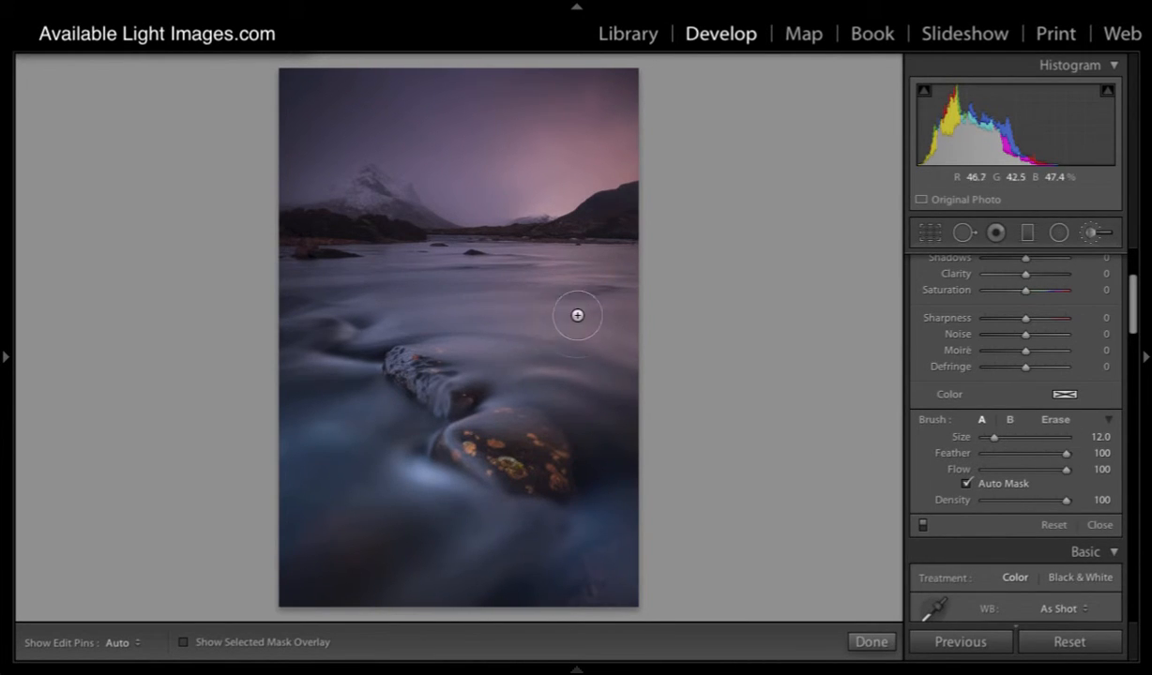
scroll(561, 315, "up", 5)
scroll(561, 316, "down", 3)
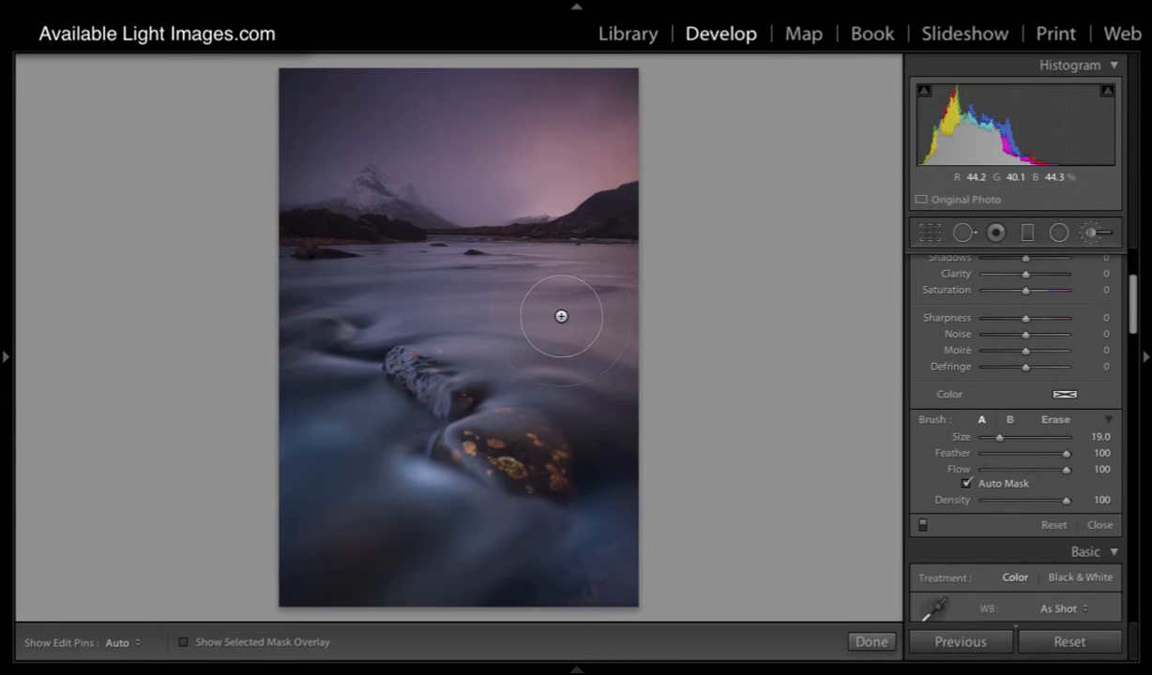
- Set the Adjustment Brush to feather 0 and size 15
left_click_drag(1067, 460, 920, 443)
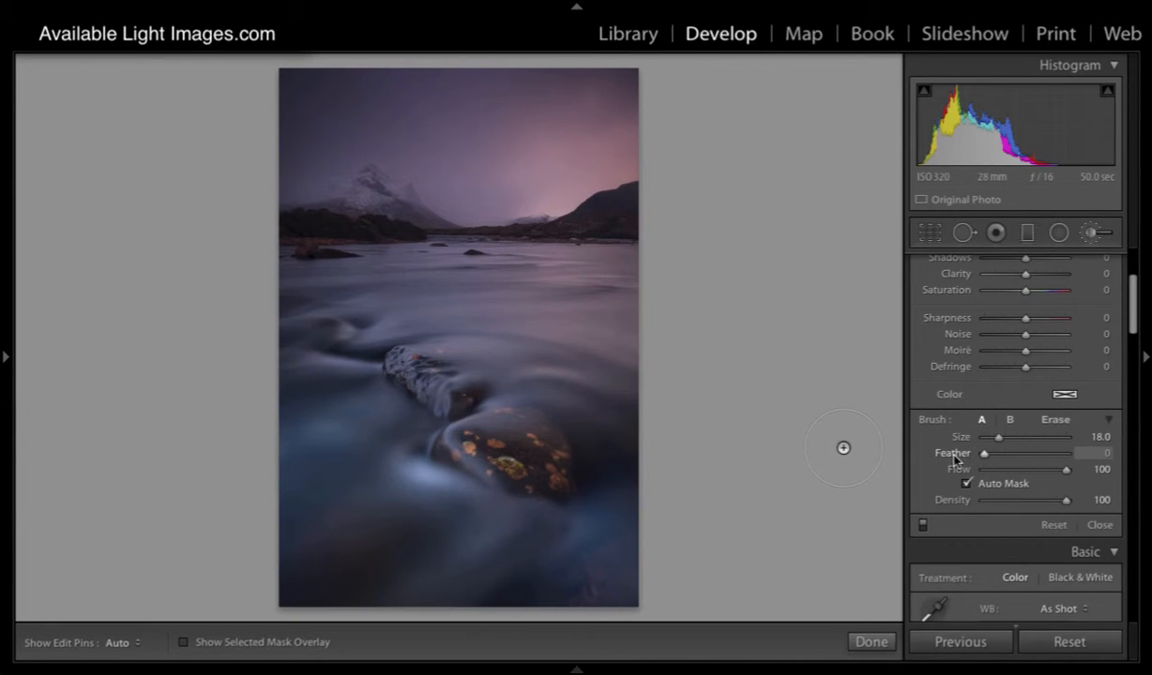
scroll(532, 301, "down", 2)
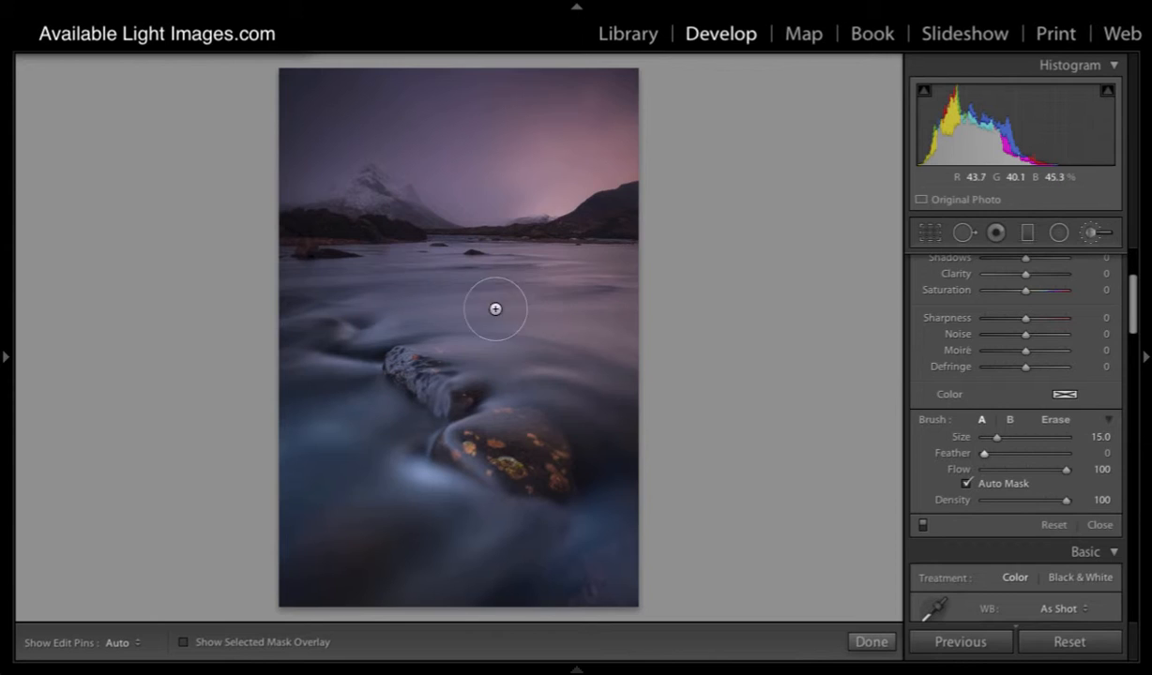
scroll(526, 294, "down", 1)
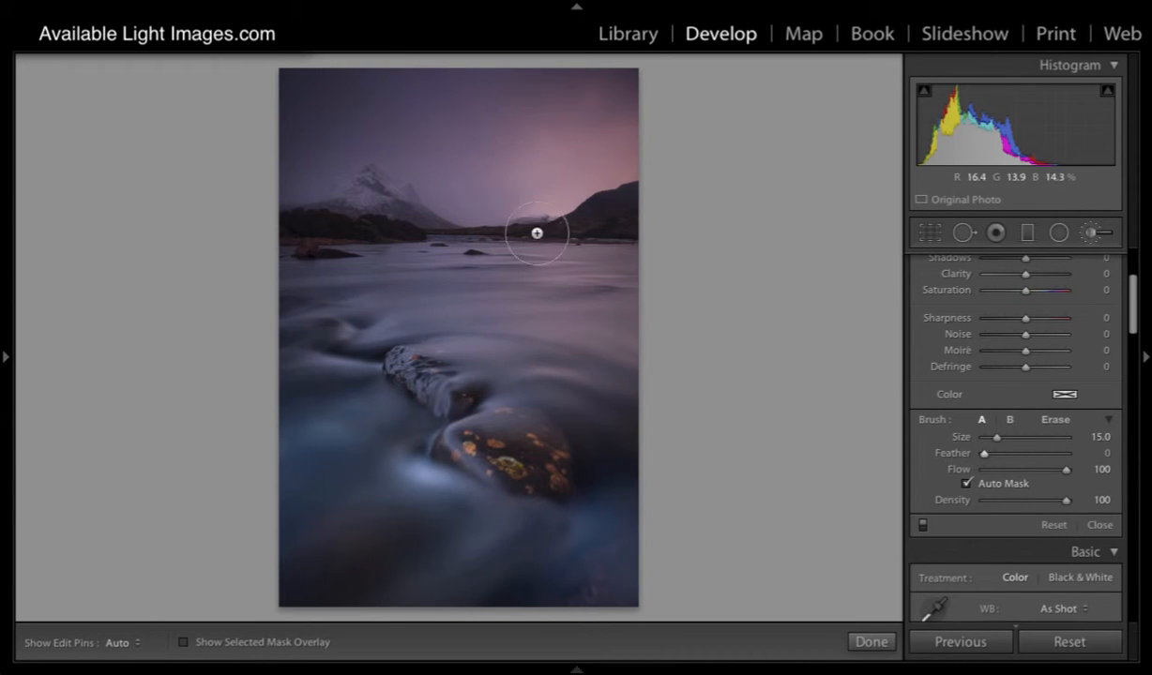
- Set the brush's exposure to 4.00 and paint a horizontal stroke across the upper sky
scroll(1061, 335, "up", 2)
scroll(1061, 335, "up", 2)
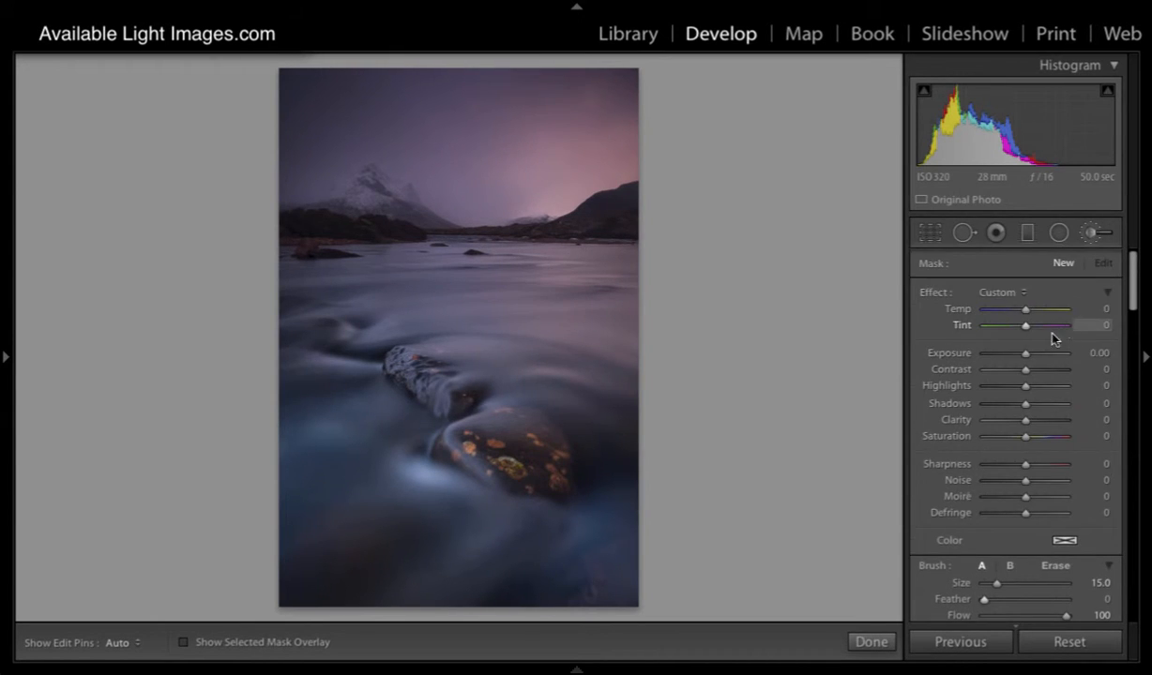
left_click_drag(1025, 353, 1096, 354)
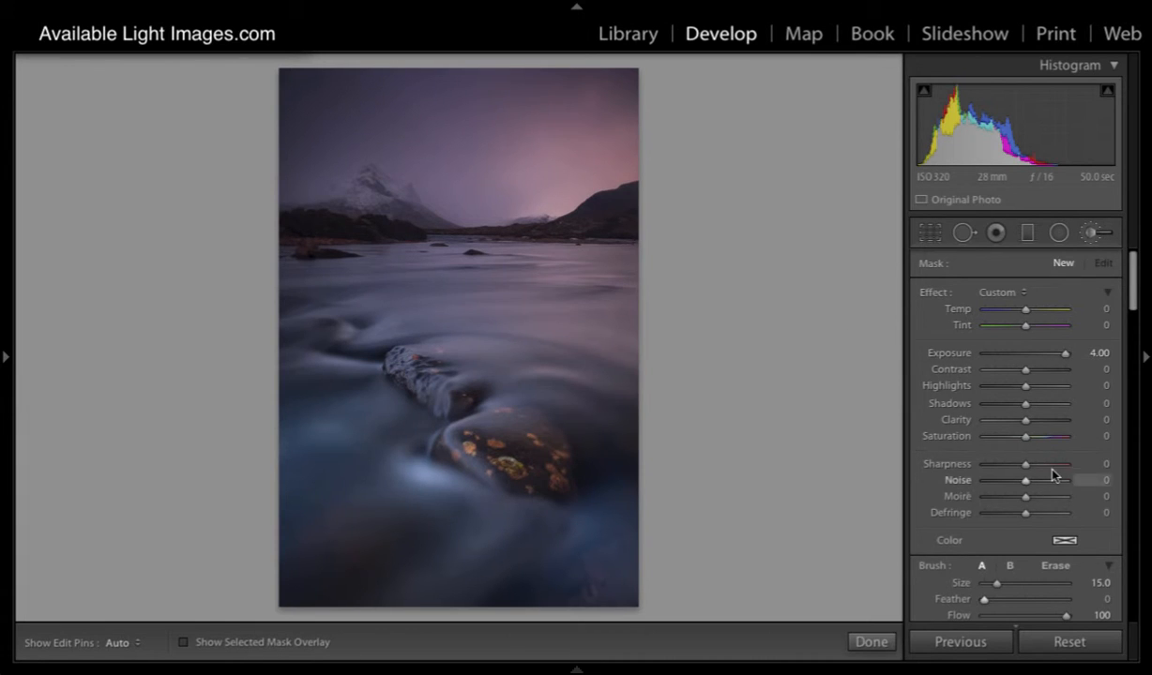
scroll(1055, 476, "down", 5)
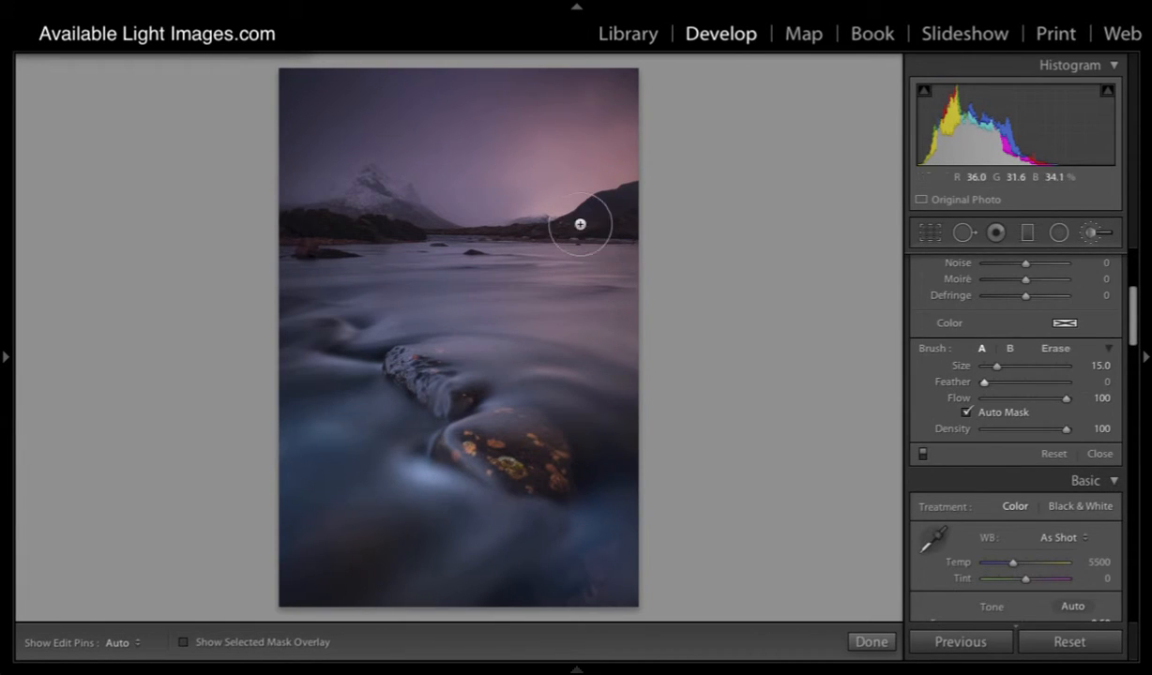
left_click(361, 116)
key("h")
left_click_drag(361, 120, 599, 118)
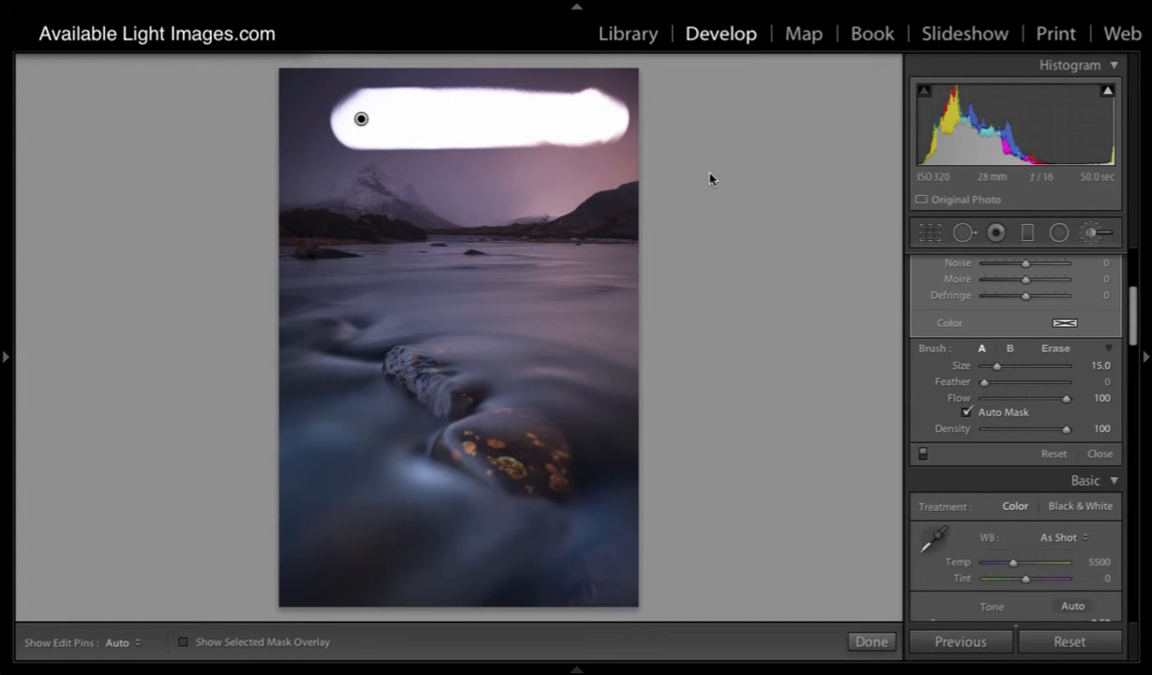
- Try lower brush exposures, starting with 0.45, and reset the brush's exposure to 0.00
scroll(1016, 380, "up", 5)
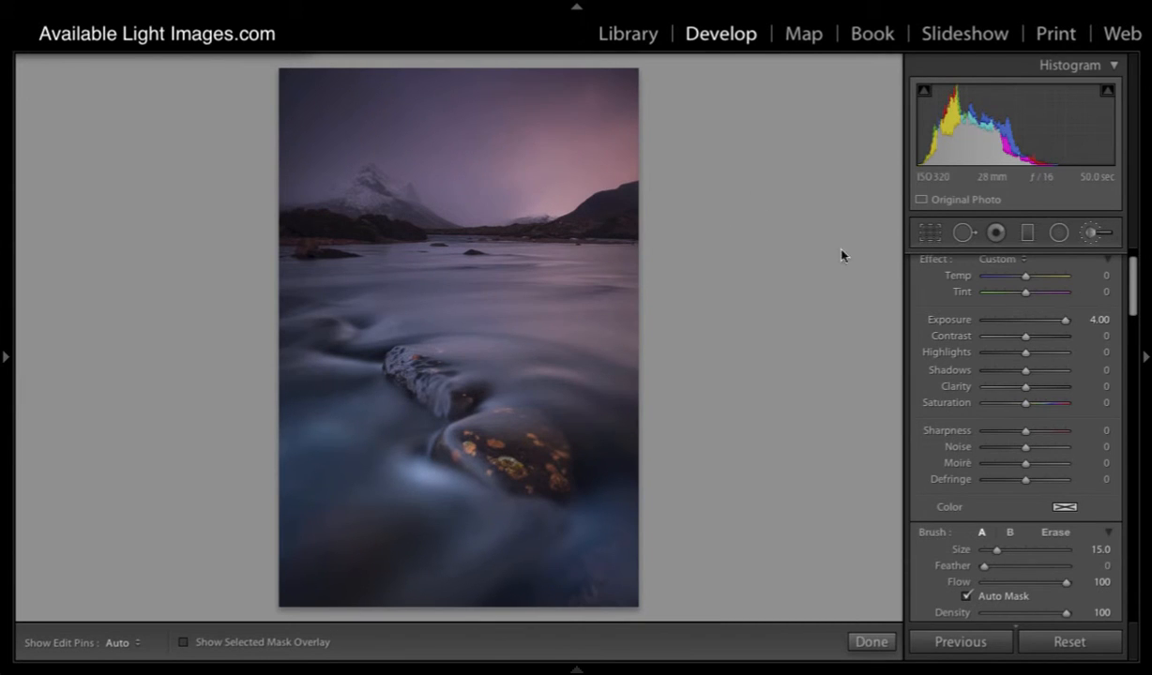
left_click_drag(1065, 320, 1029, 320)
scroll(945, 298, "up", 1)
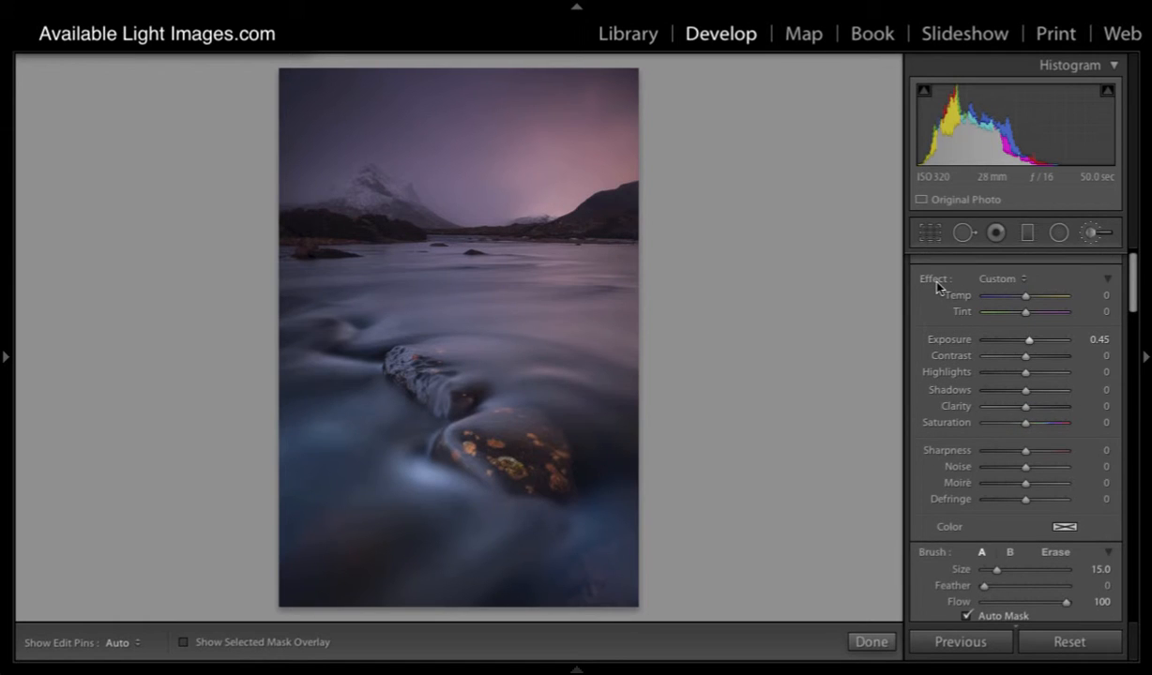
double_click(945, 340)
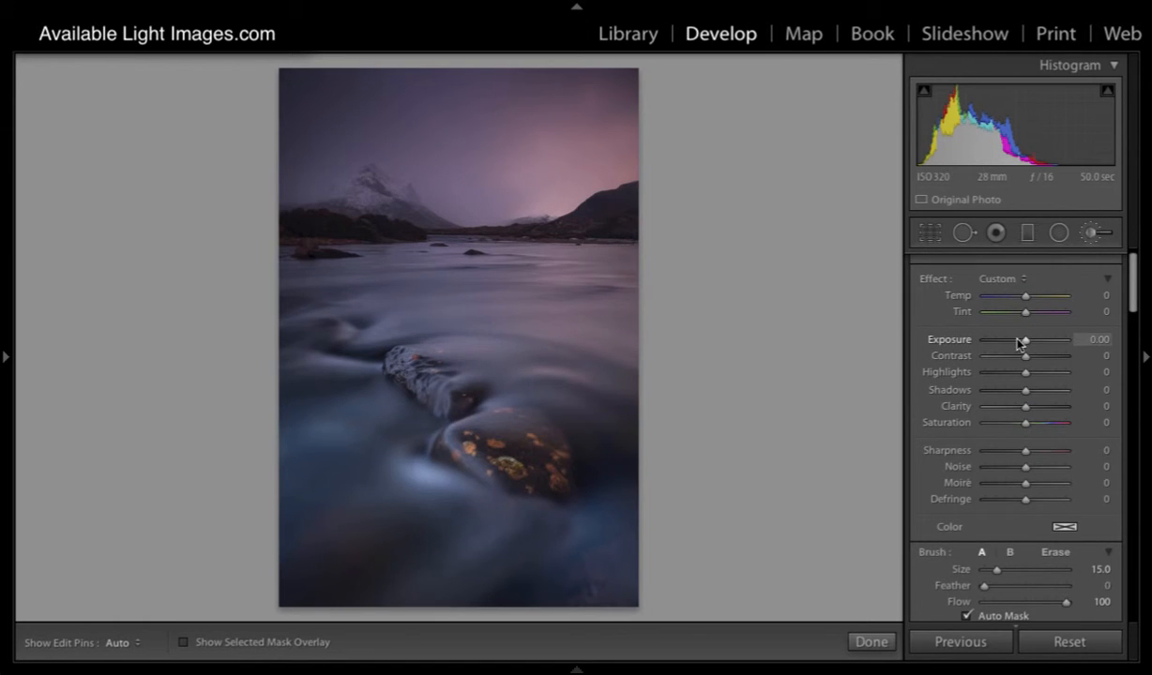
left_click_drag(1024, 341, 1046, 341)
double_click(958, 341)
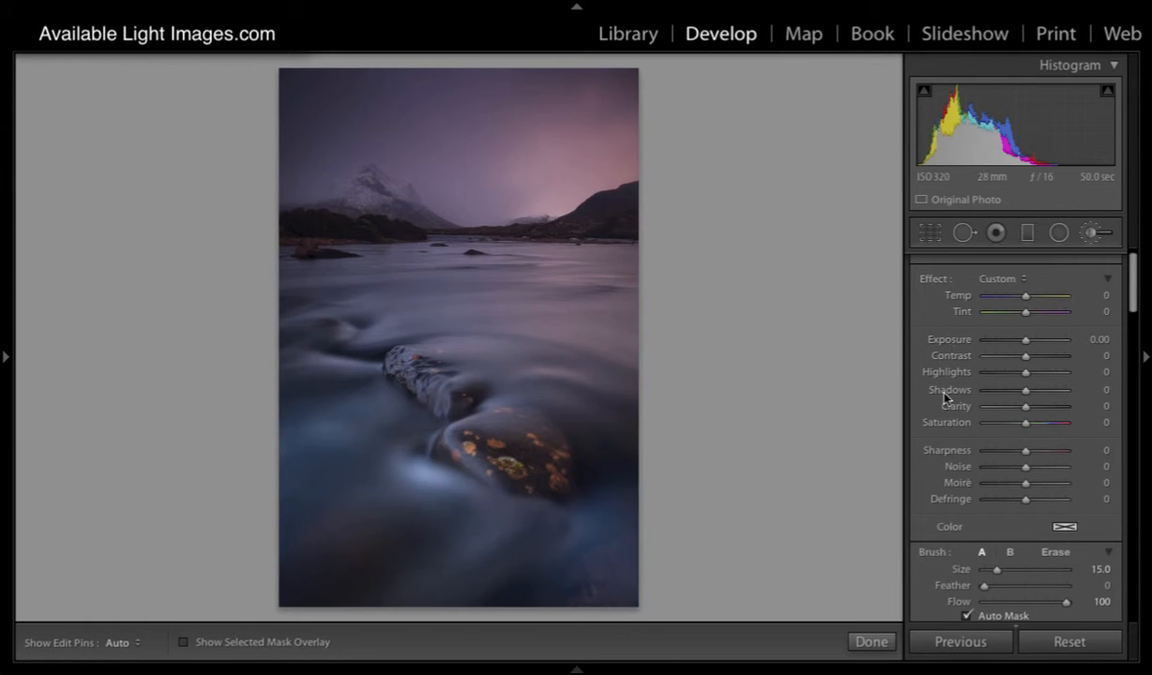
scroll(945, 390, "down", 3)
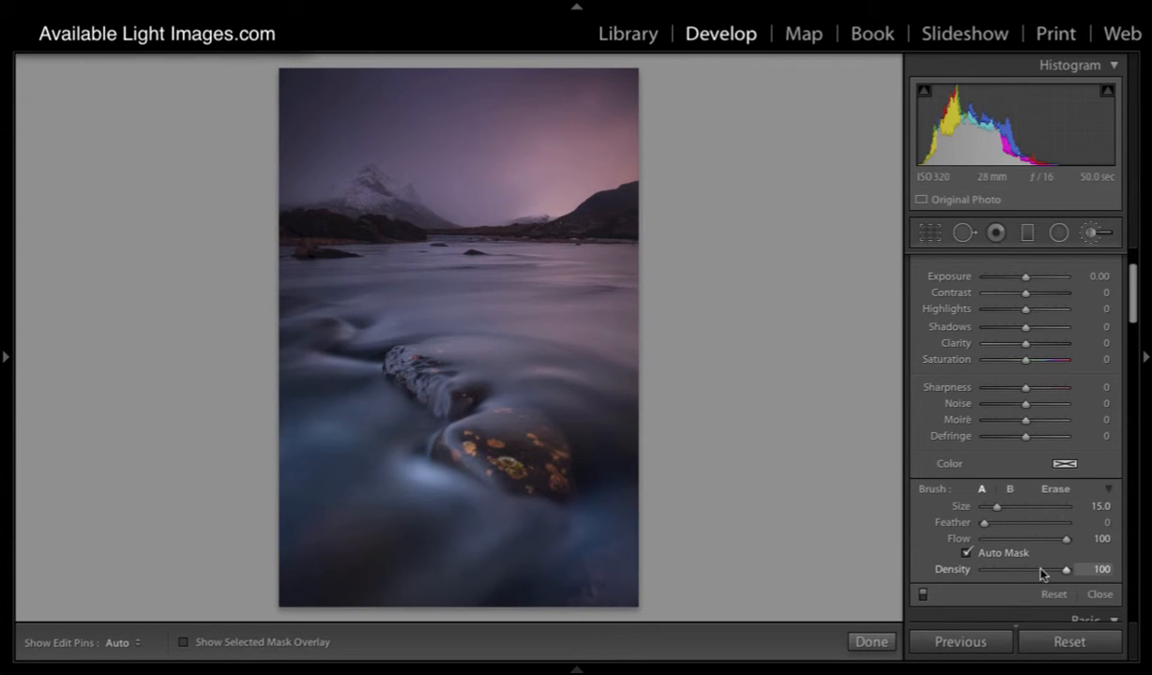
scroll(1066, 413, "up", 4)
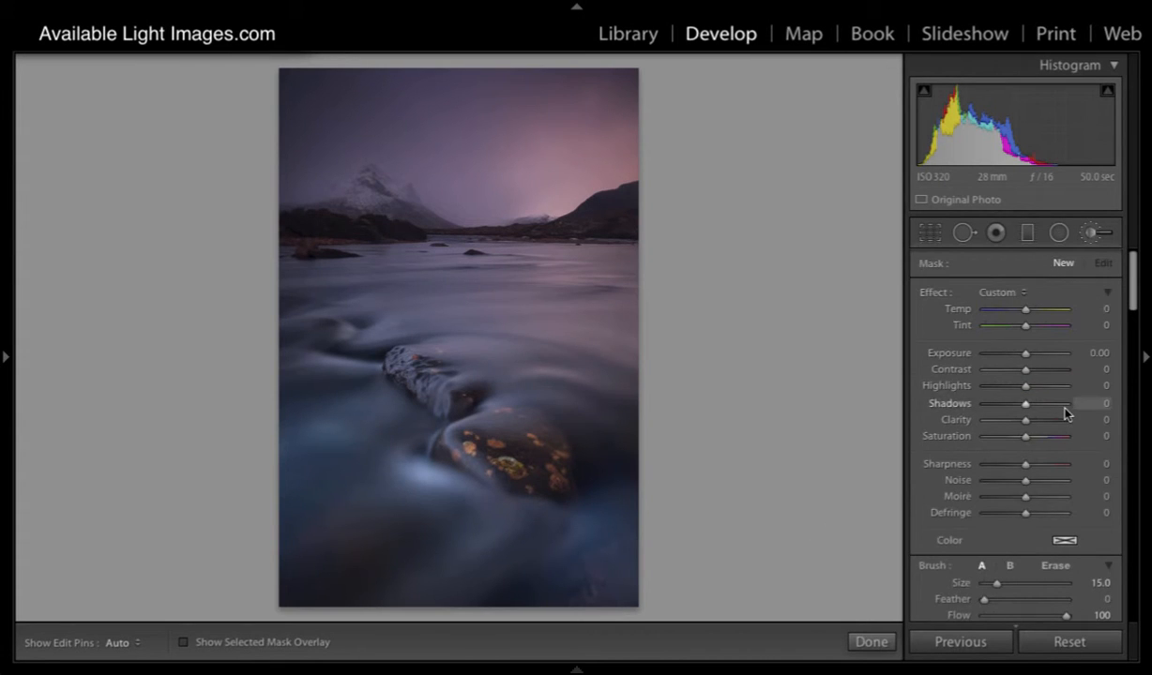
- Set the brush's exposure to 4.00 and flow to 1, and build up strokes over the glowing sky and hill on the photo's right
left_click_drag(1025, 353, 1081, 352)
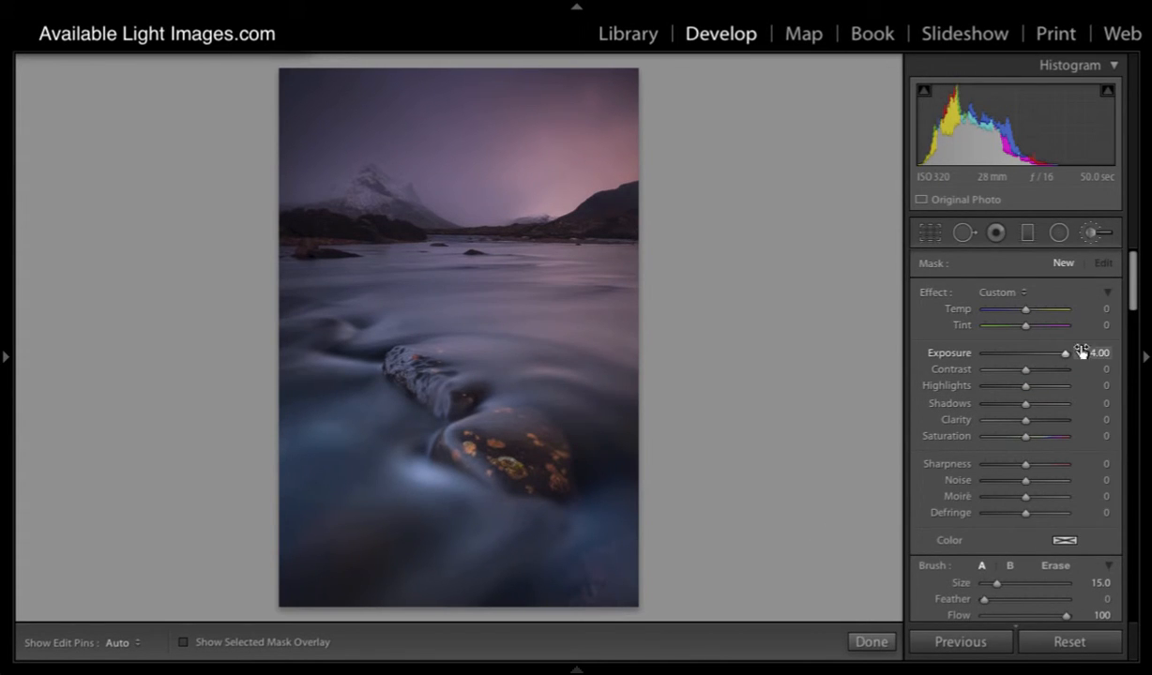
scroll(1062, 506, "down", 8)
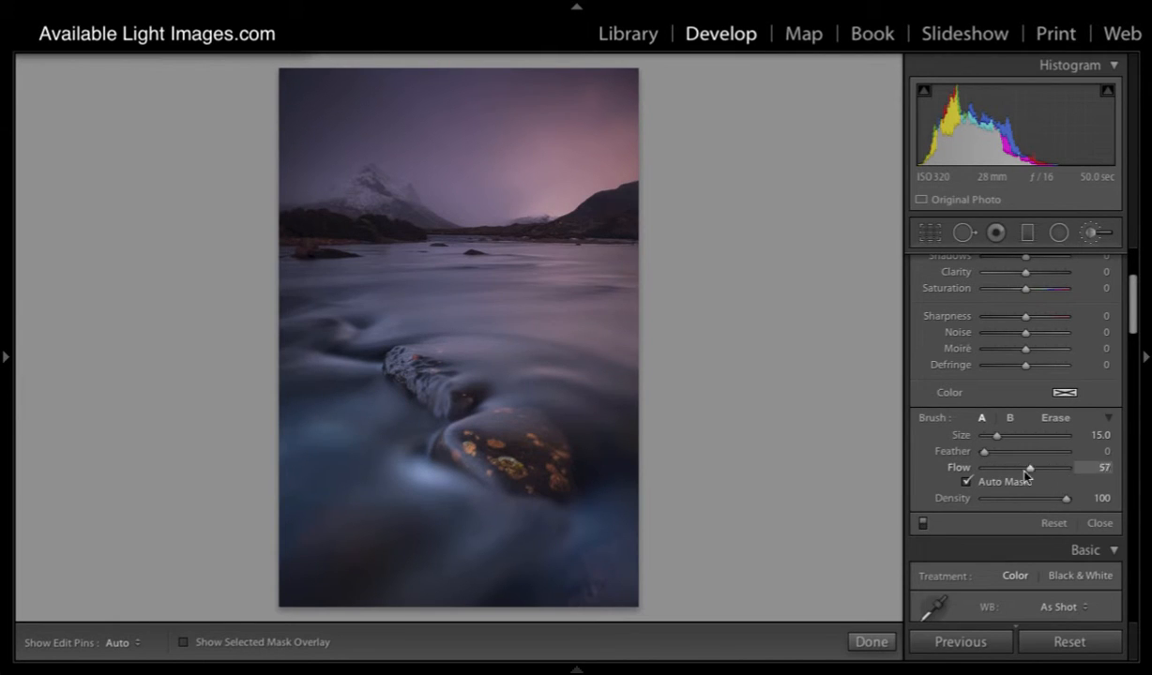
left_click(967, 481)
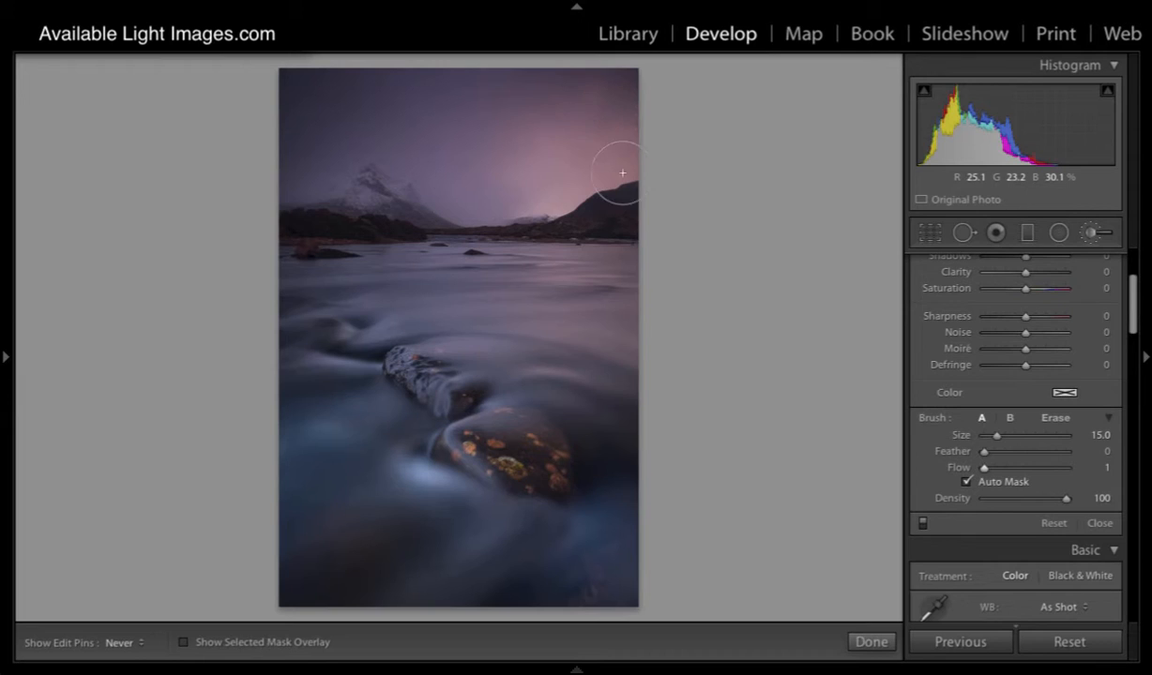
left_click_drag(617, 217, 625, 221)
key("h")
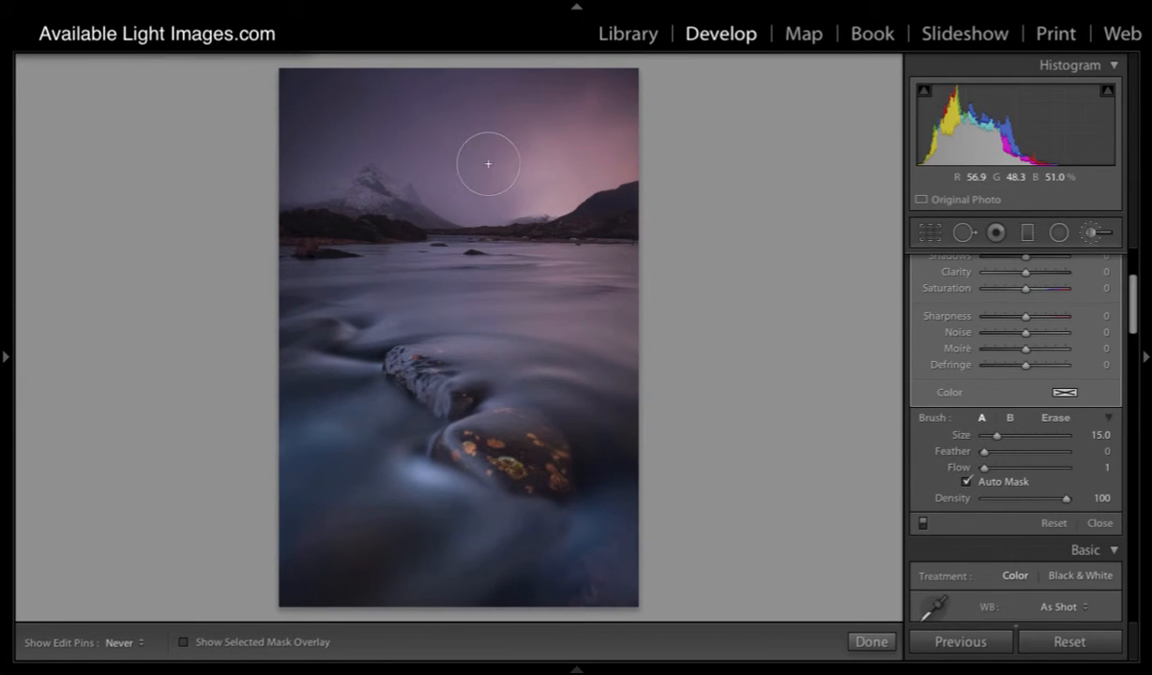
mouse_move(536, 156)
left_mouse_down()
mouse_move(603, 125)
mouse_move(623, 175)
mouse_move(600, 194)
mouse_move(588, 181)
mouse_move(581, 102)
mouse_move(590, 148)
mouse_move(474, 157)
mouse_move(602, 207)
mouse_move(633, 172)
mouse_move(561, 149)
mouse_move(598, 188)
left_mouse_up()
- Switch the selected mask overlay on and off repeatedly to examine the coverage of the low-flow strokes
key("o")
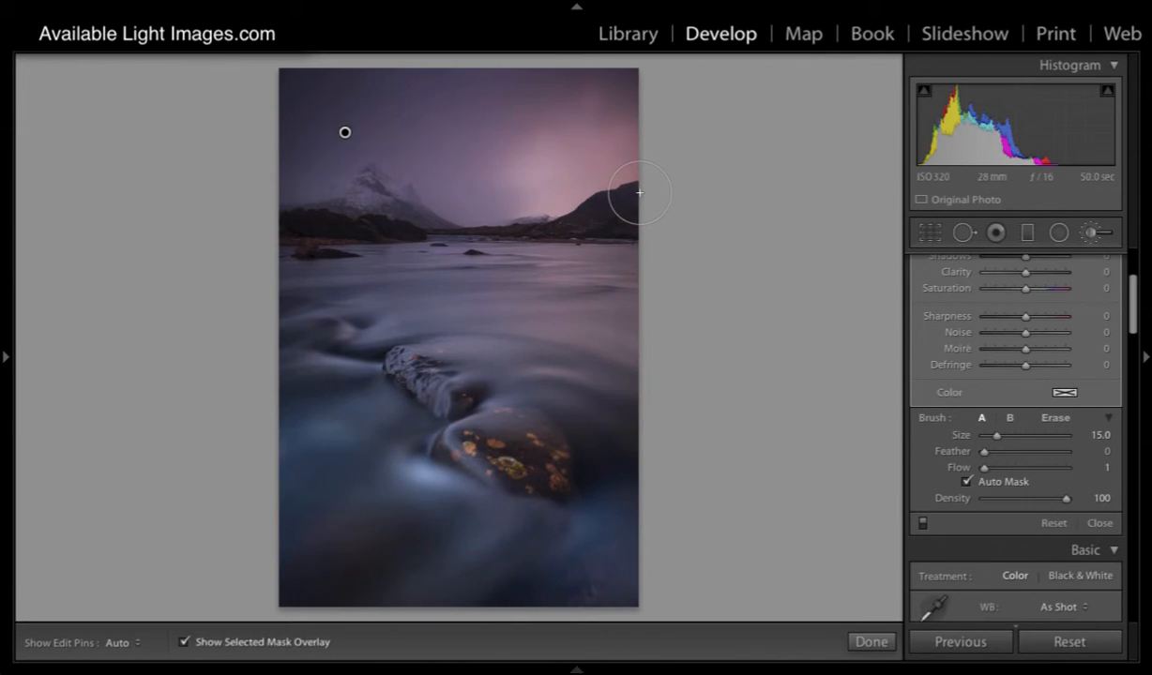
key("o")
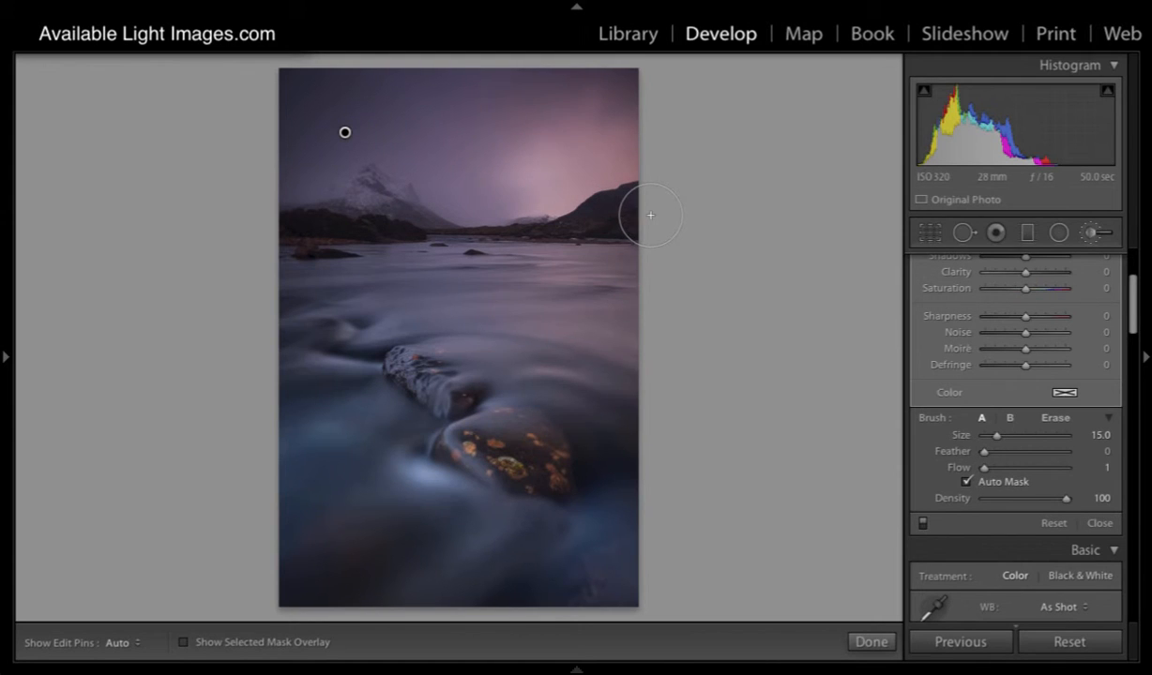
key("o")
key("o")
key("o")
key("o")
scroll(1032, 347, "up", 3)
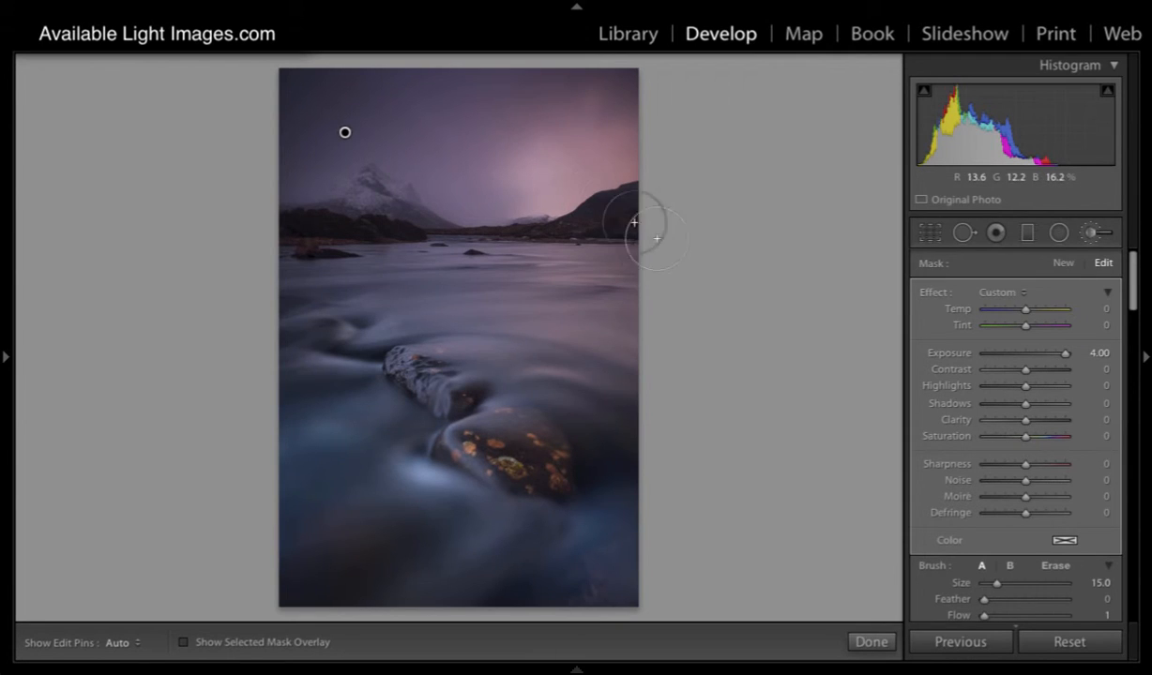
- Raise the brush flow to 51, paint a stroke across the sky, and delete that brush adjustment
scroll(1087, 474, "down", 3)
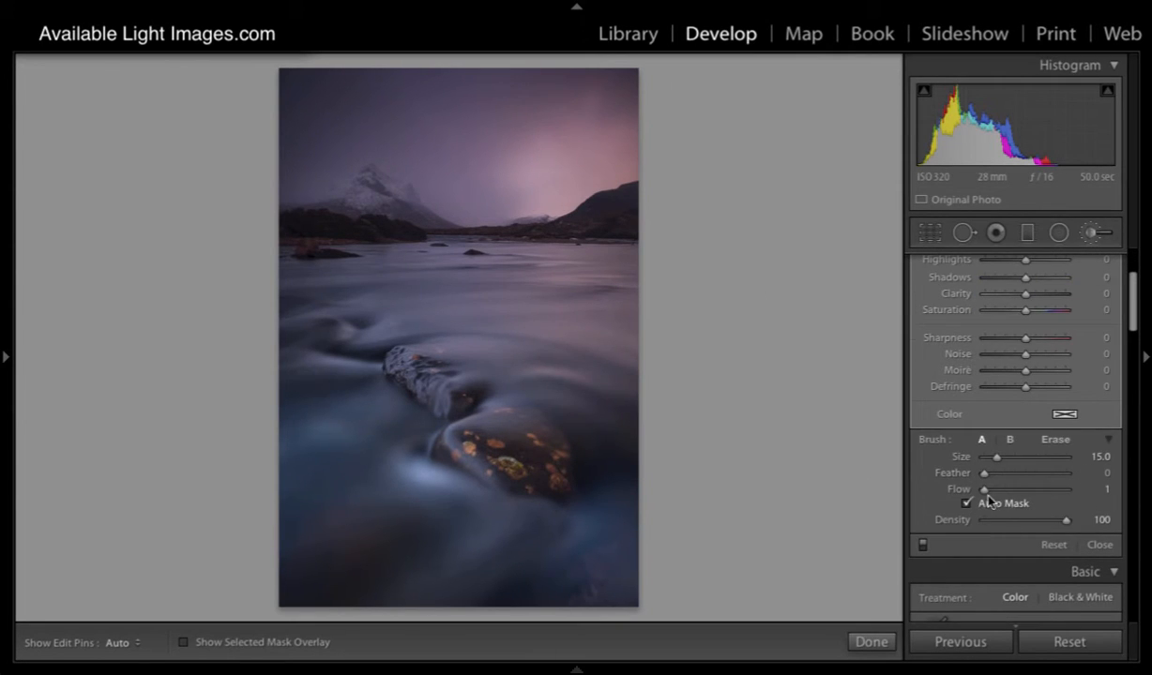
left_click_drag(982, 491, 1025, 491)
key("h")
left_click_drag(572, 133, 574, 131)
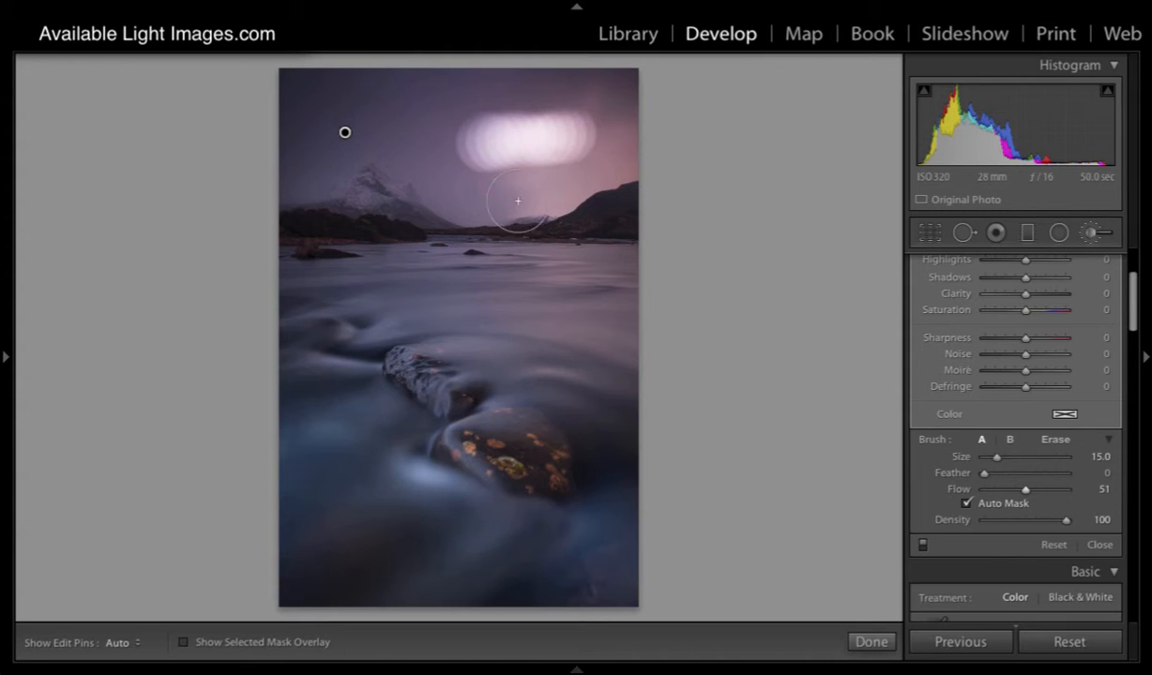
left_click(344, 133)
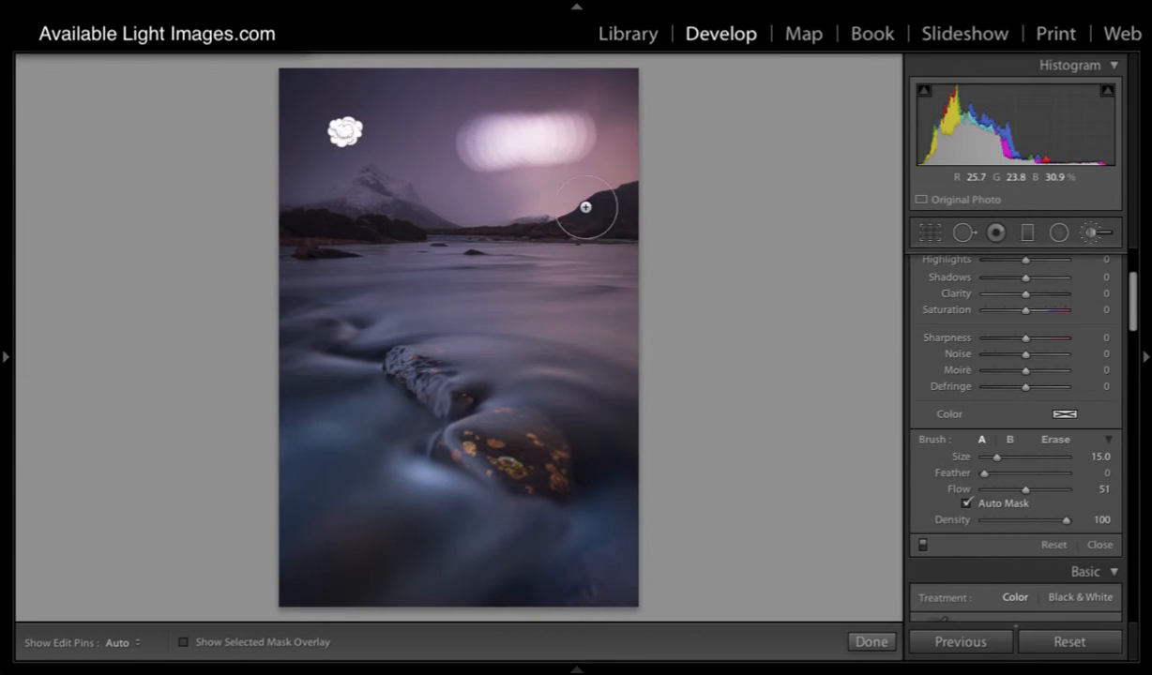
key("Delete")
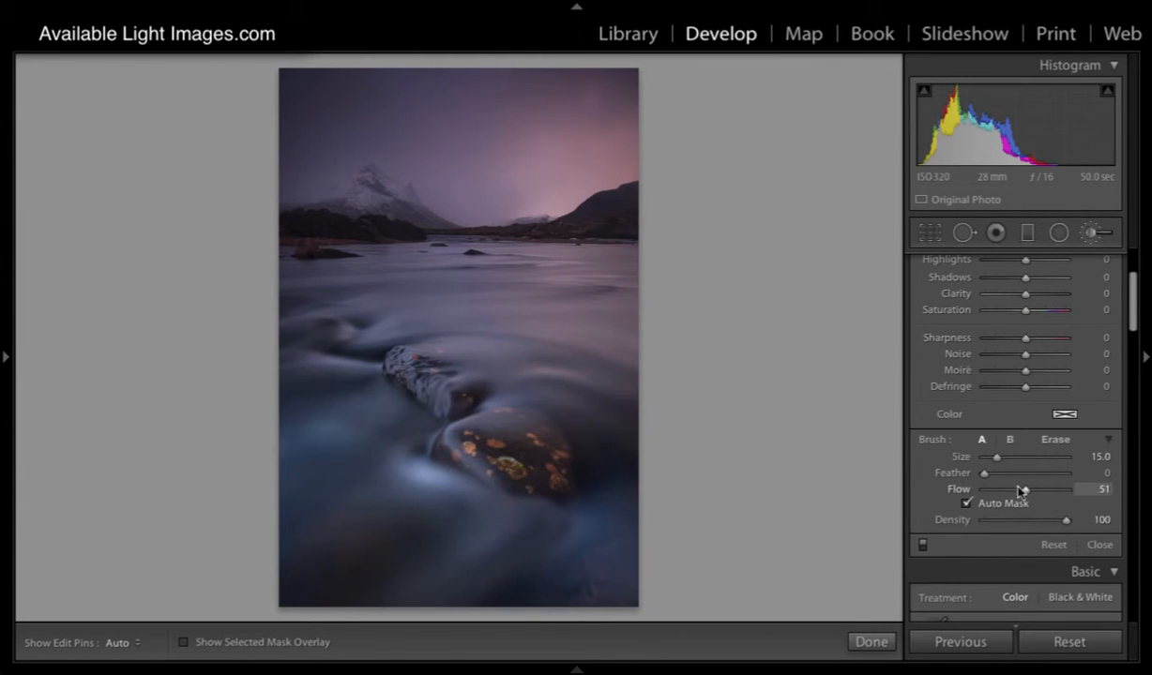
- Set the exposure for a new Adjustment Brush mask to 0.51
scroll(1069, 457, "up", 5)
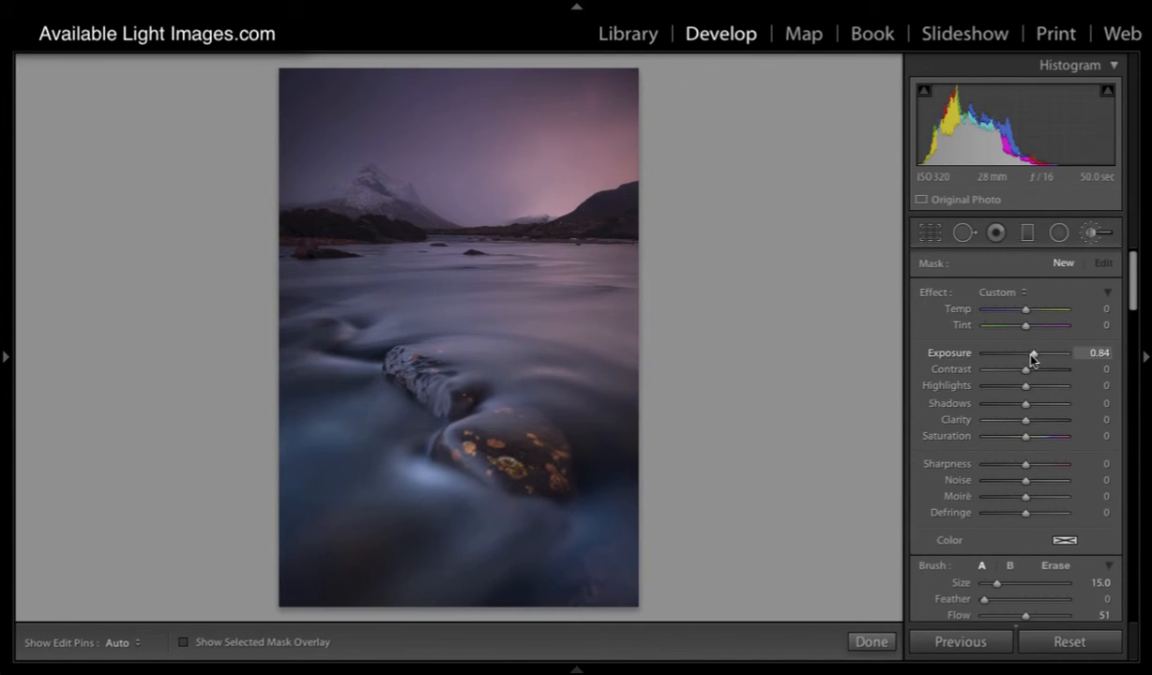
mouse_move(1032, 357)
left_mouse_down()
mouse_move(1018, 364)
mouse_move(1027, 364)
left_mouse_up()
left_click_drag(1030, 360, 1027, 360)
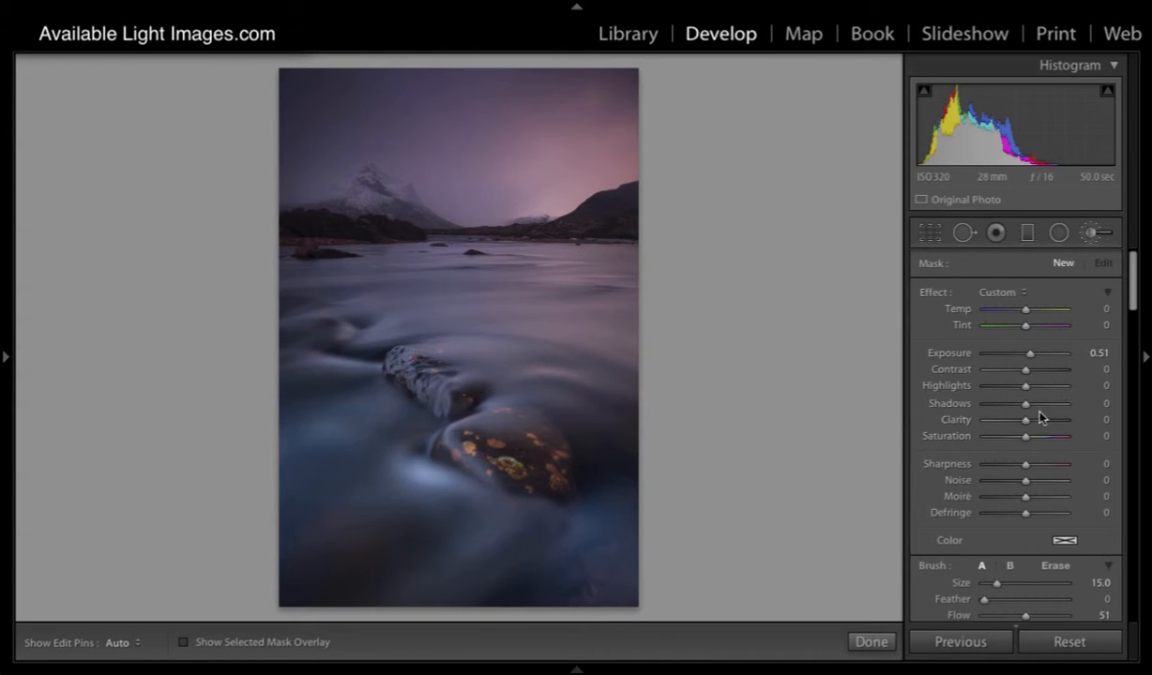
- Set the brush to size 7 and feather 74, and paint over the orange-spotted rock in the foreground
scroll(1039, 418, "down", 2)
scroll(1047, 404, "down", 3)
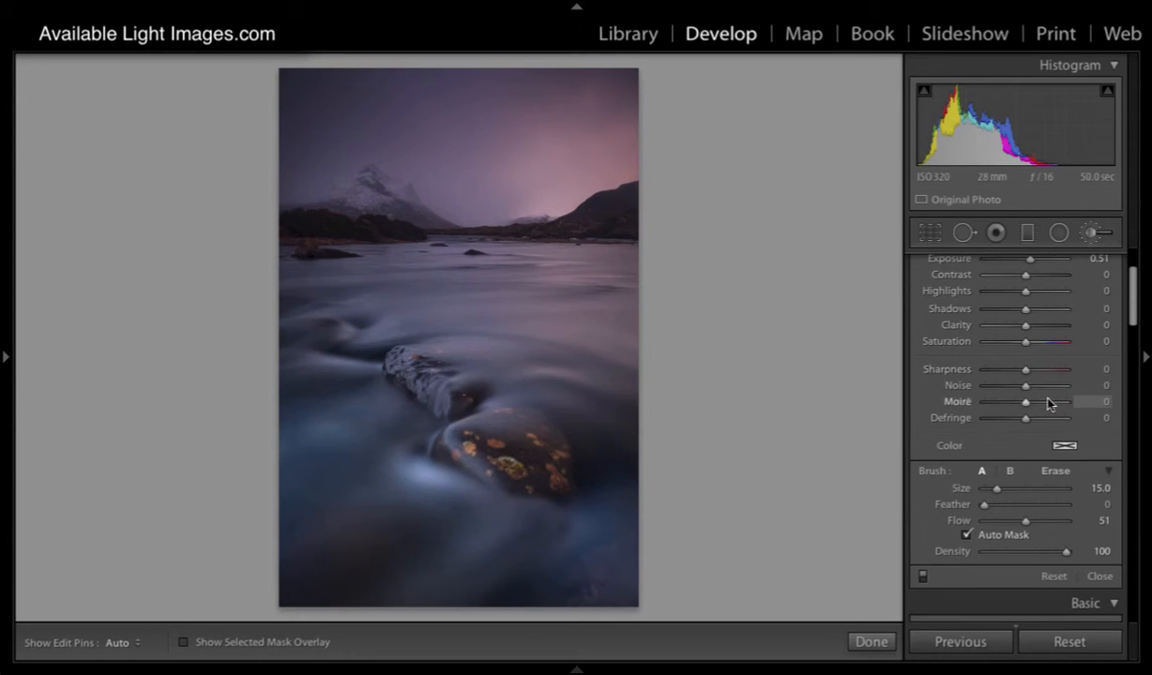
key("]")
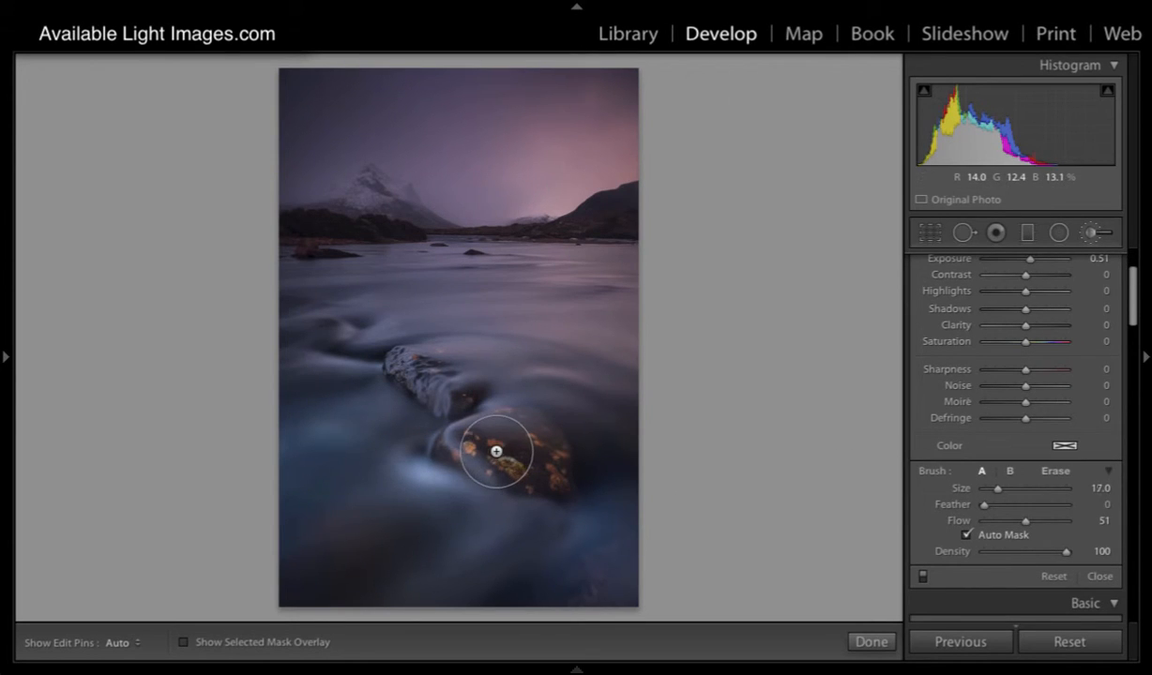
key("[")
key("[")
key("[")
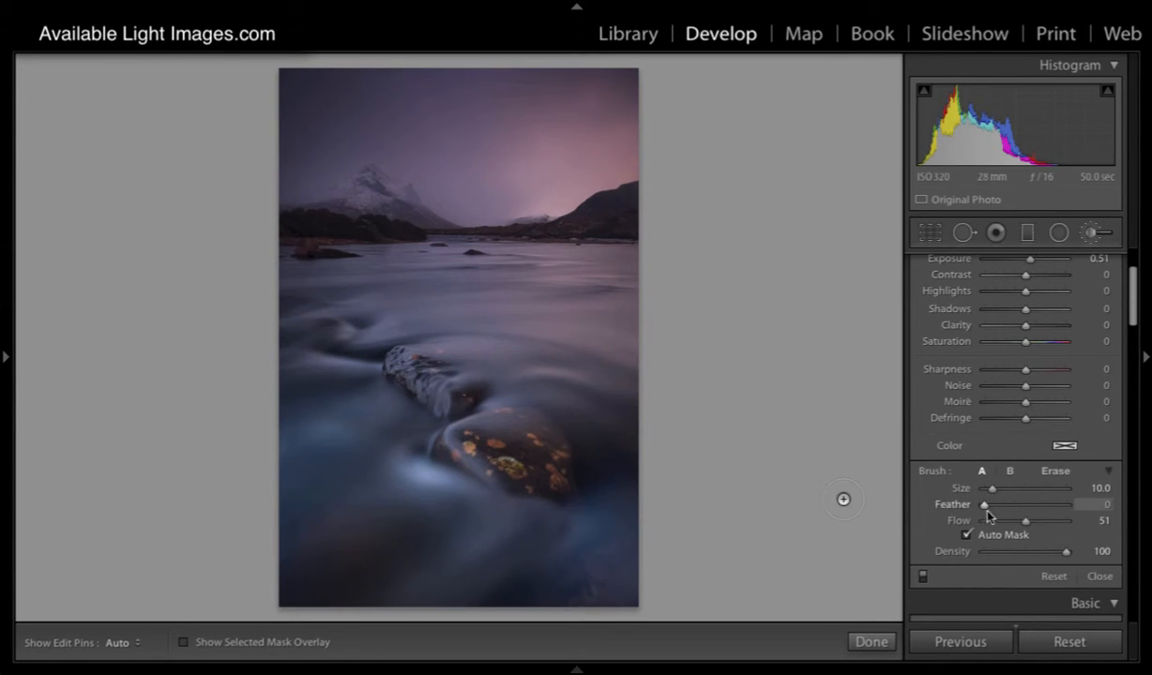
left_click_drag(985, 507, 1047, 504)
key("[")
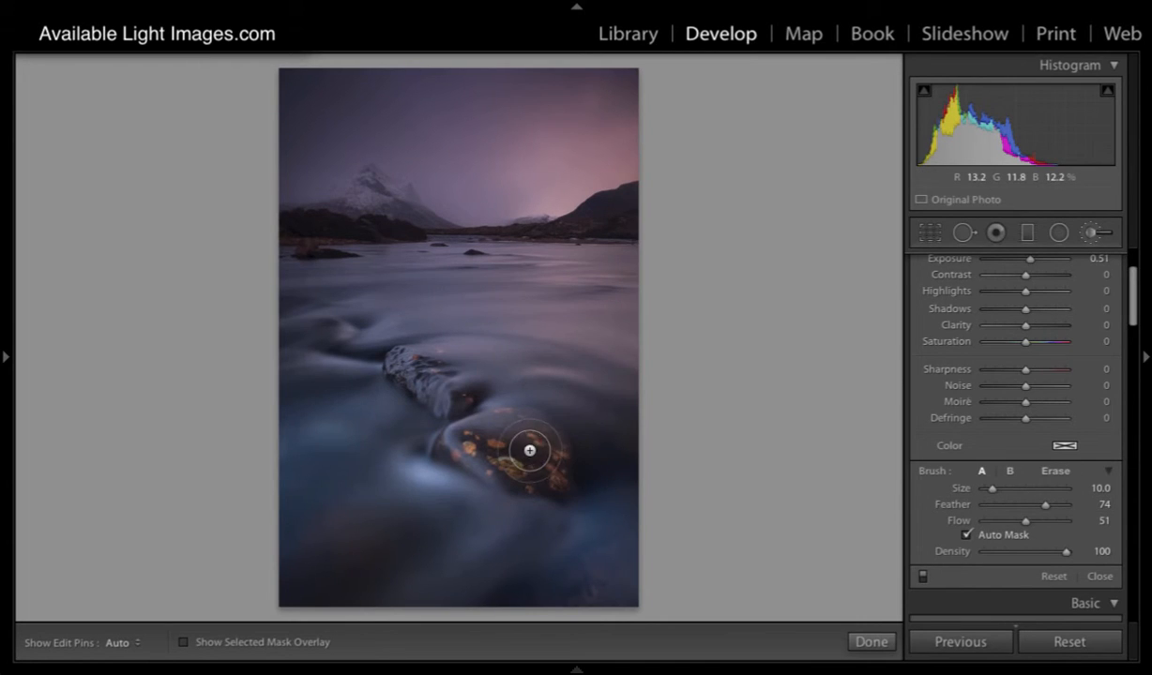
key("bracketleft")
key("h")
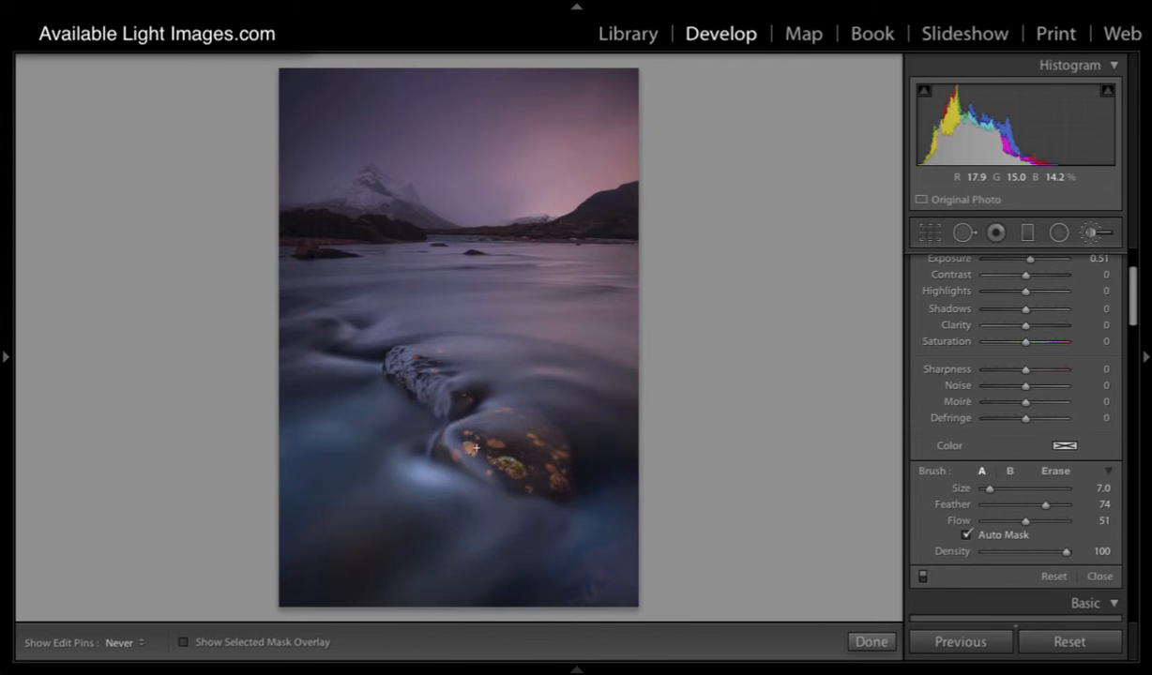
key("h")
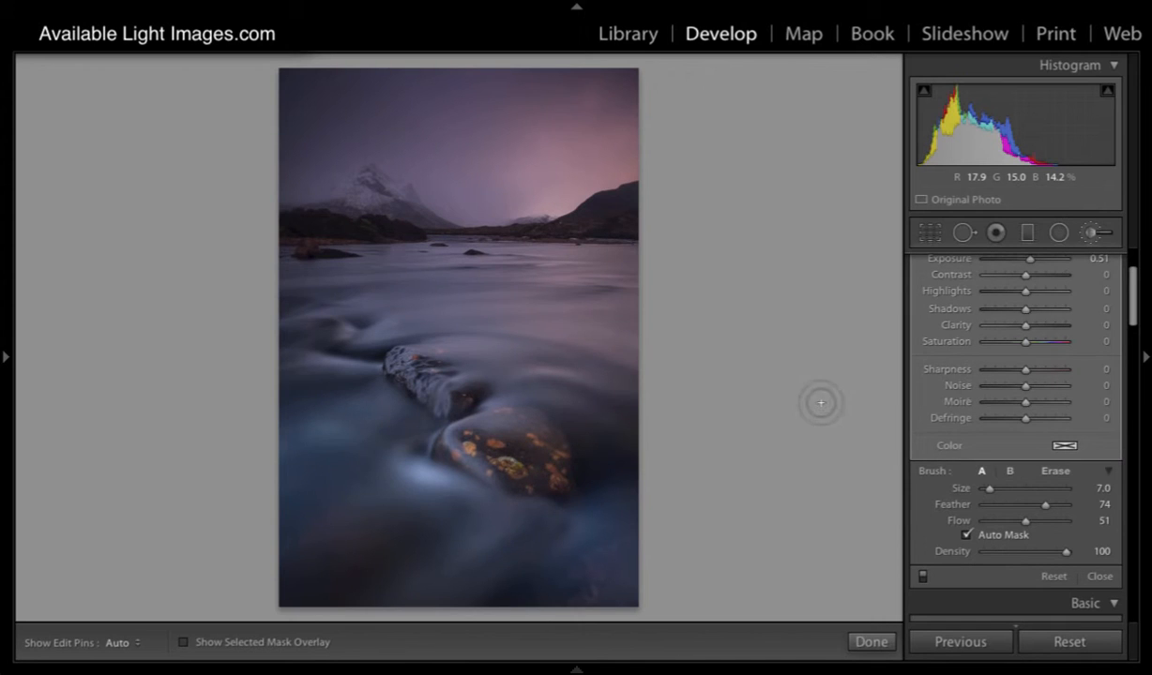
- Set the rock mask's exposure to 0.24, clarity to 40 and saturation to 15
scroll(1038, 377, "up", 1)
scroll(1038, 377, "up", 3)
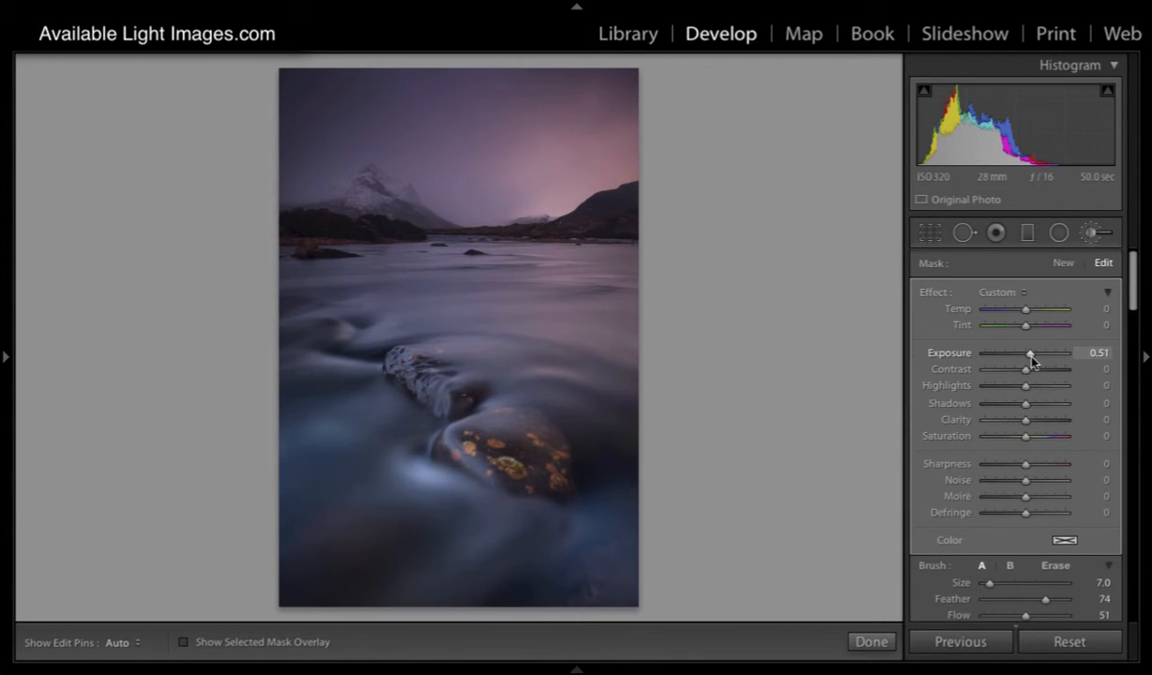
left_click_drag(1032, 360, 1030, 359)
left_click_drag(1026, 419, 1038, 425)
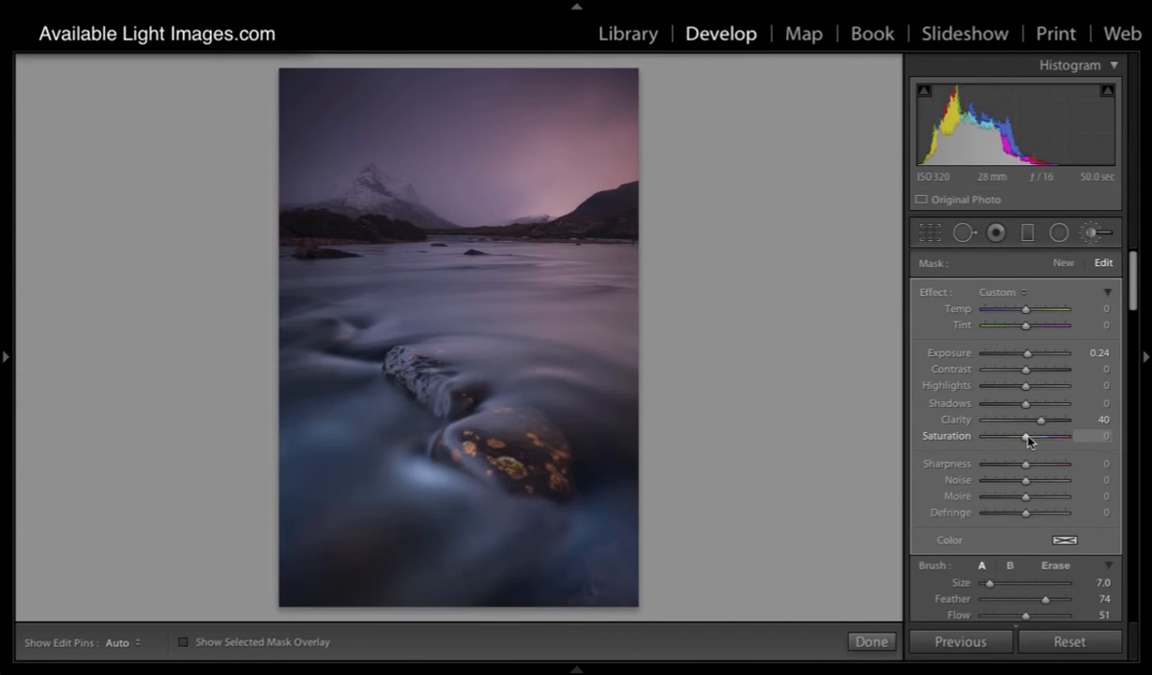
left_click_drag(1026, 437, 1033, 441)
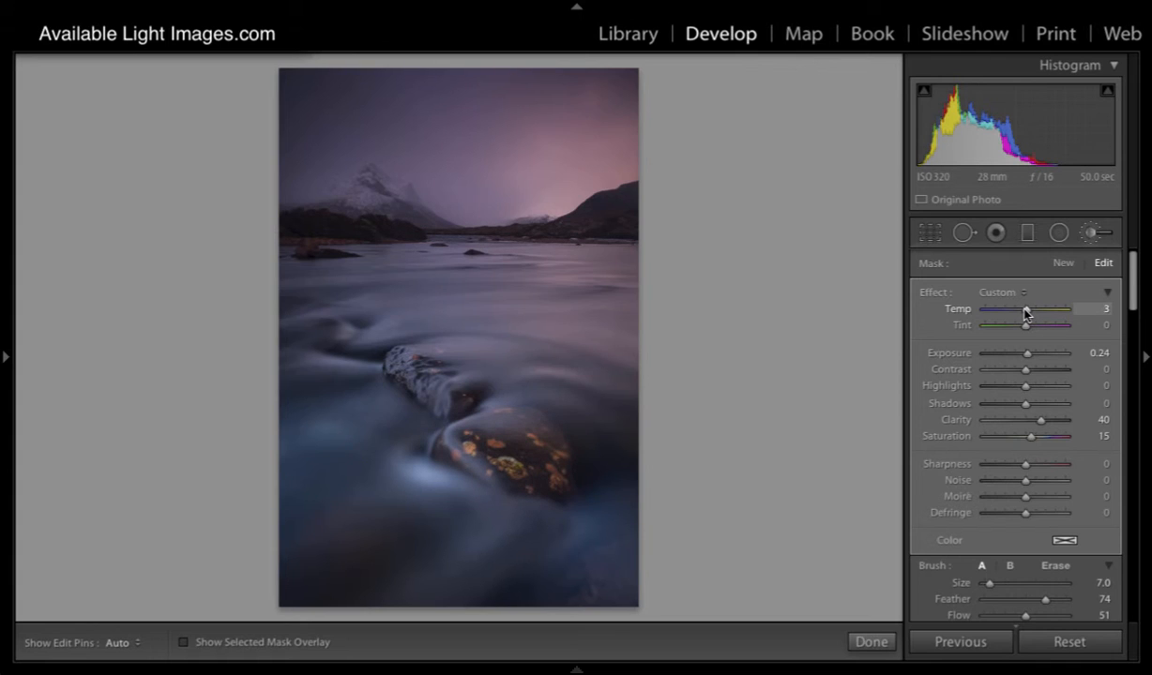
- Try cooler and warmer temperatures on the rock, set it to 17, and compare the photo with the brush adjustments off
mouse_move(1024, 312)
left_mouse_down()
mouse_move(972, 315)
mouse_move(1021, 315)
left_mouse_up()
left_click_drag(1022, 313, 1034, 315)
left_click_drag(1035, 315, 1032, 315)
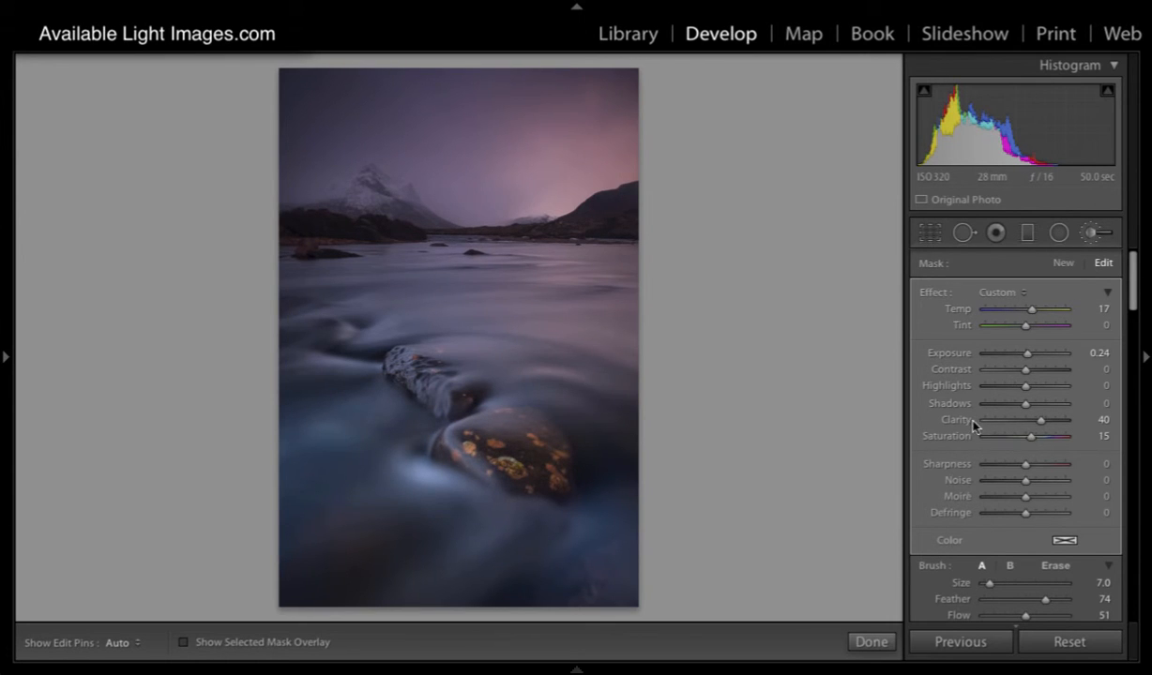
scroll(932, 577, "down", 3)
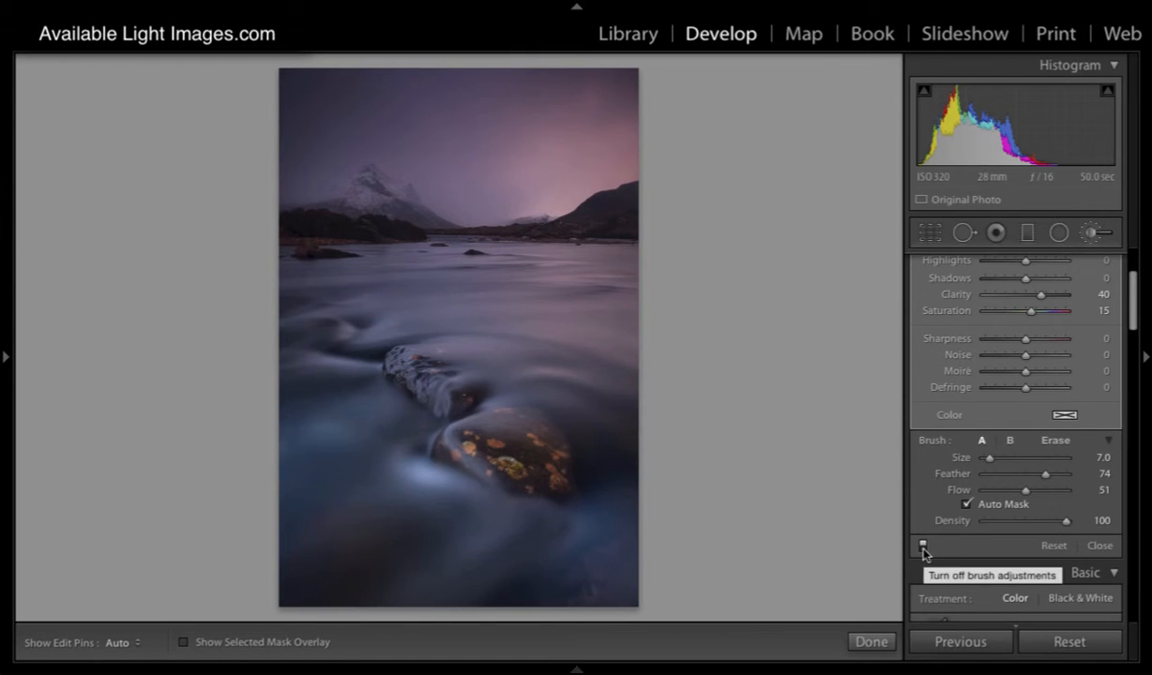
left_click(923, 550)
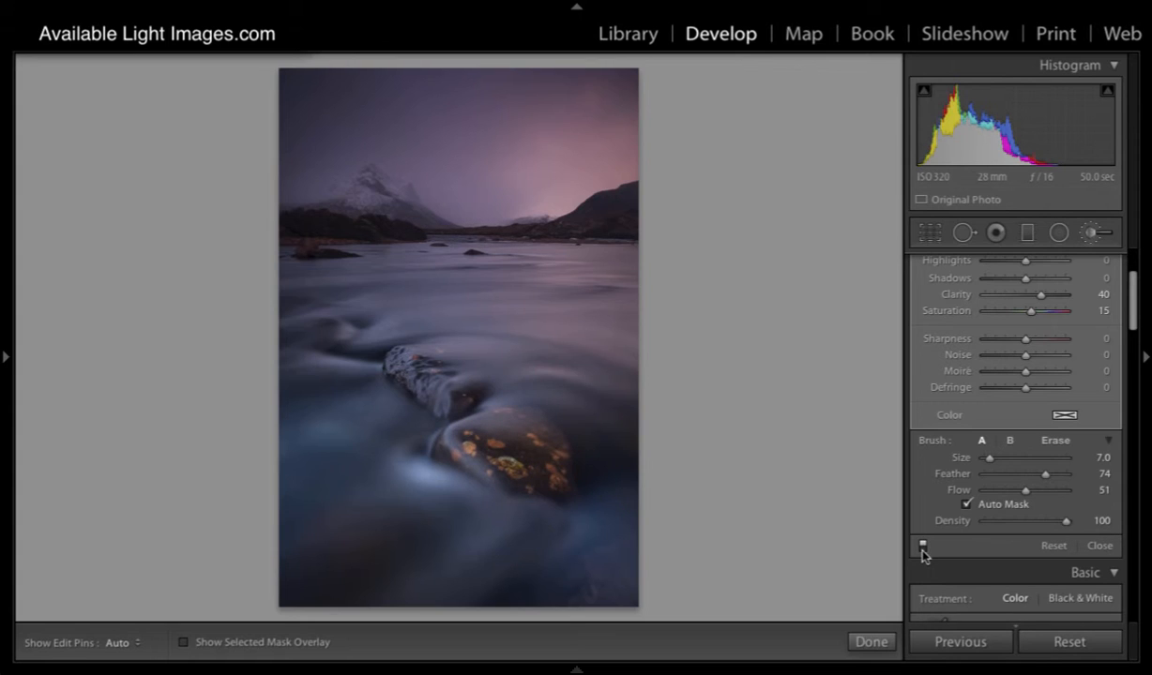
- Reset all the mask's effect settings to zero, and set the brush to feather 100 and size 13
scroll(938, 469, "up", 1)
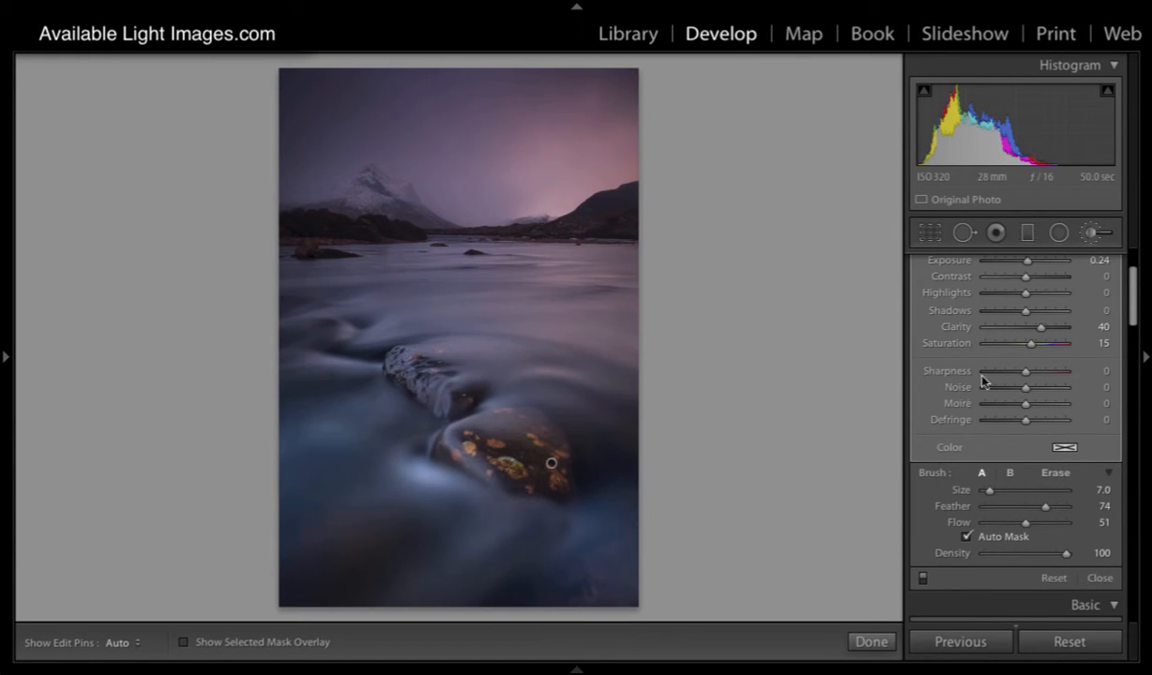
scroll(1010, 386, "up", 2)
double_click(931, 276)
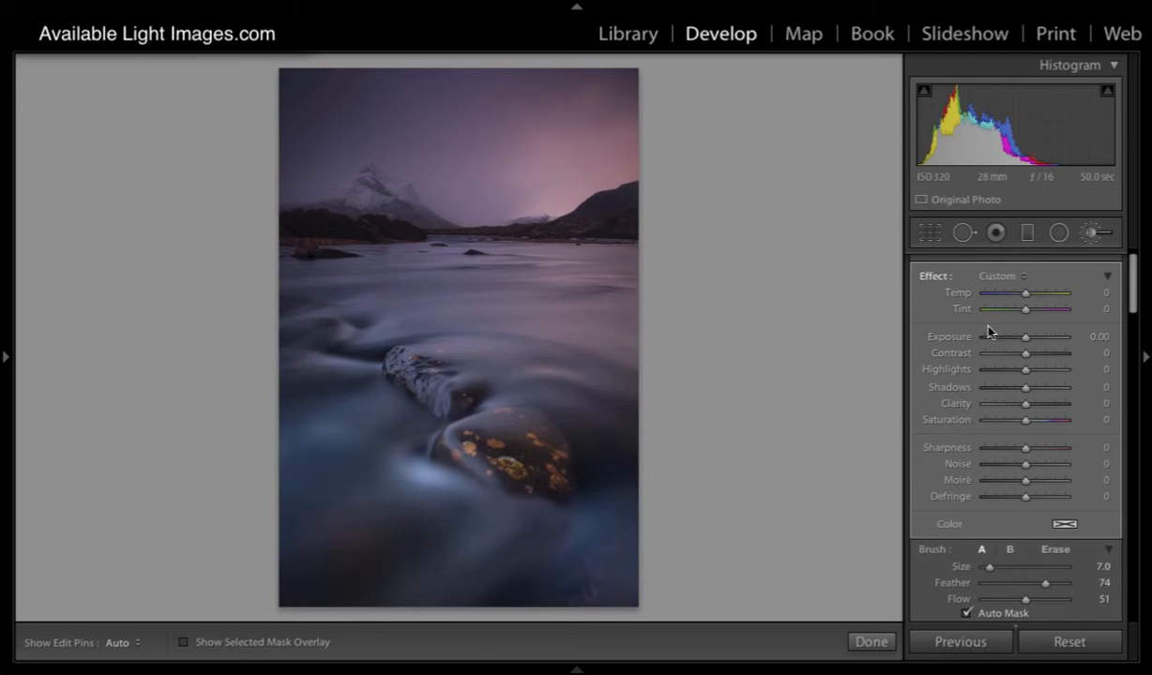
scroll(1076, 510, "down", 2)
left_click_drag(1043, 515, 1067, 515)
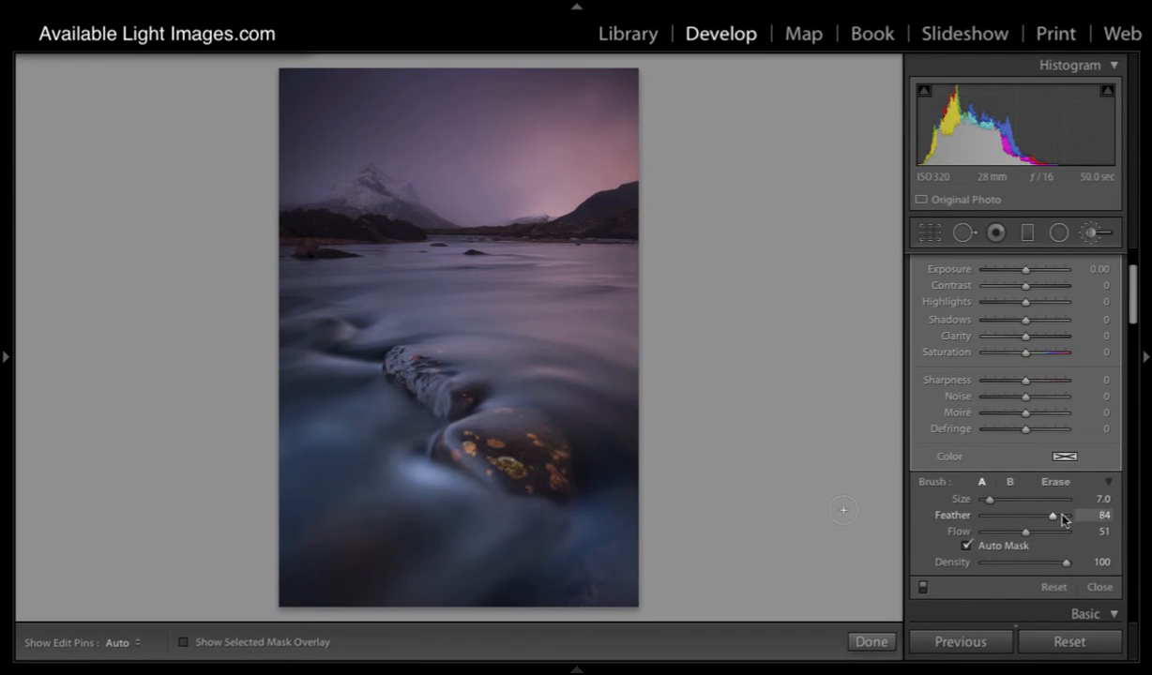
left_click_drag(990, 502, 994, 502)
scroll(574, 189, "up", 1)
scroll(574, 187, "up", 1)
scroll(1019, 375, "up", 3)
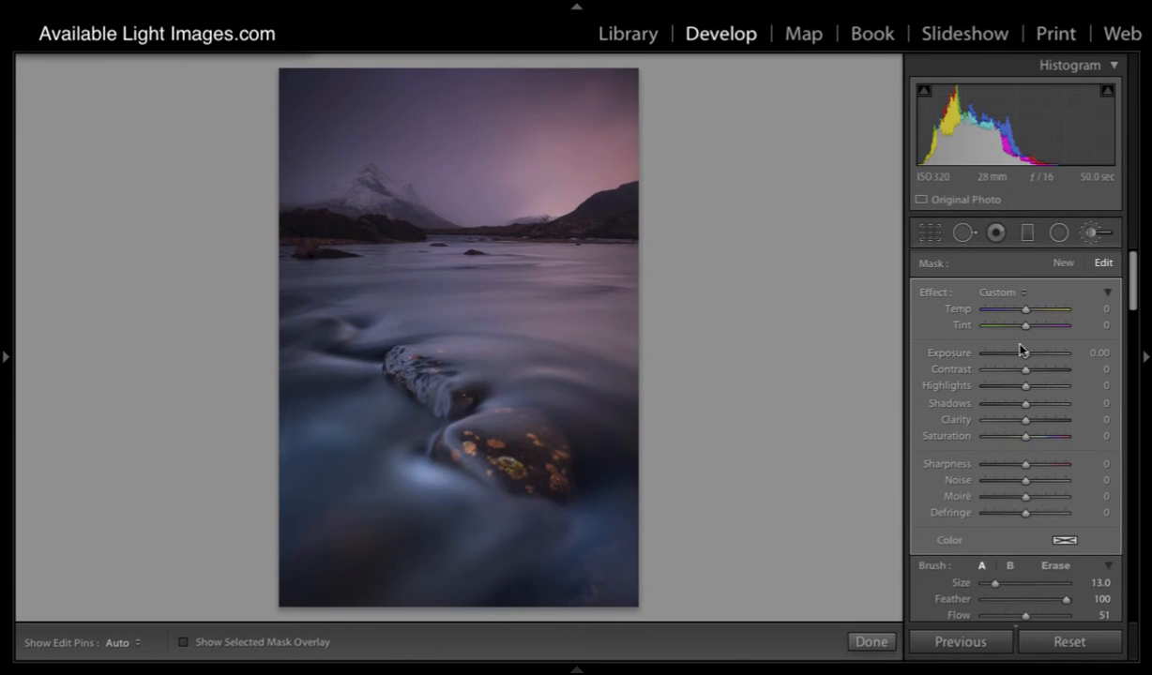
- Set the mask's temperature to 25 and paint warmth over the glowing sky and the water on the photo's right side
left_click_drag(1025, 310, 1036, 312)
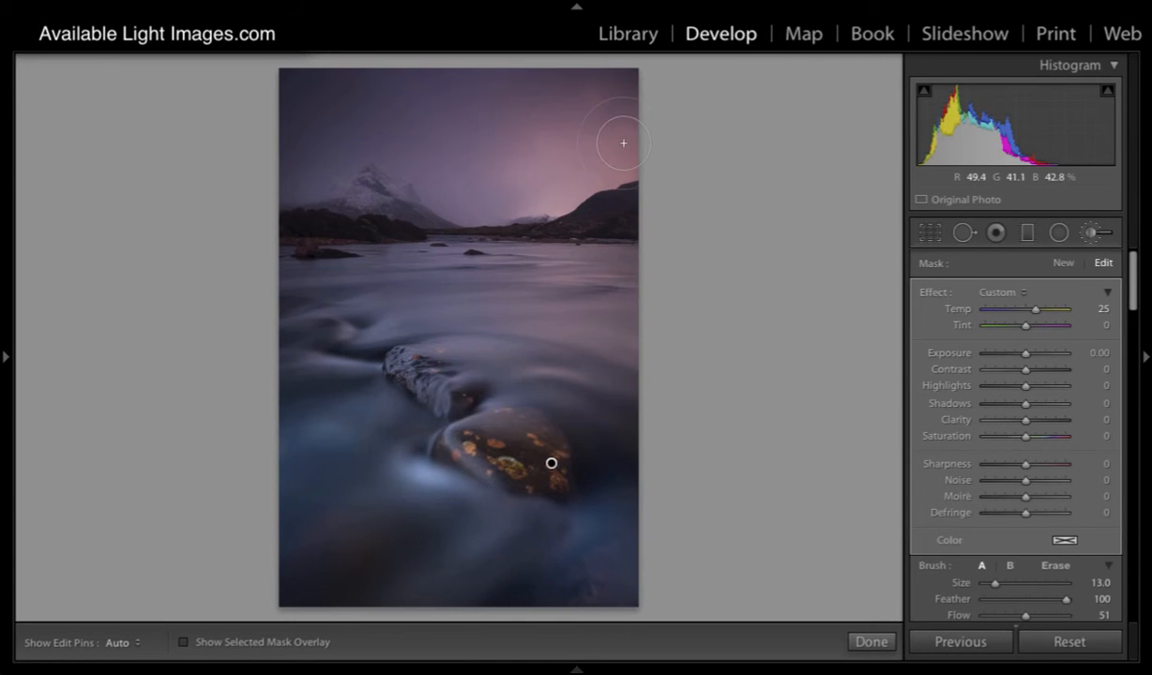
key("h")
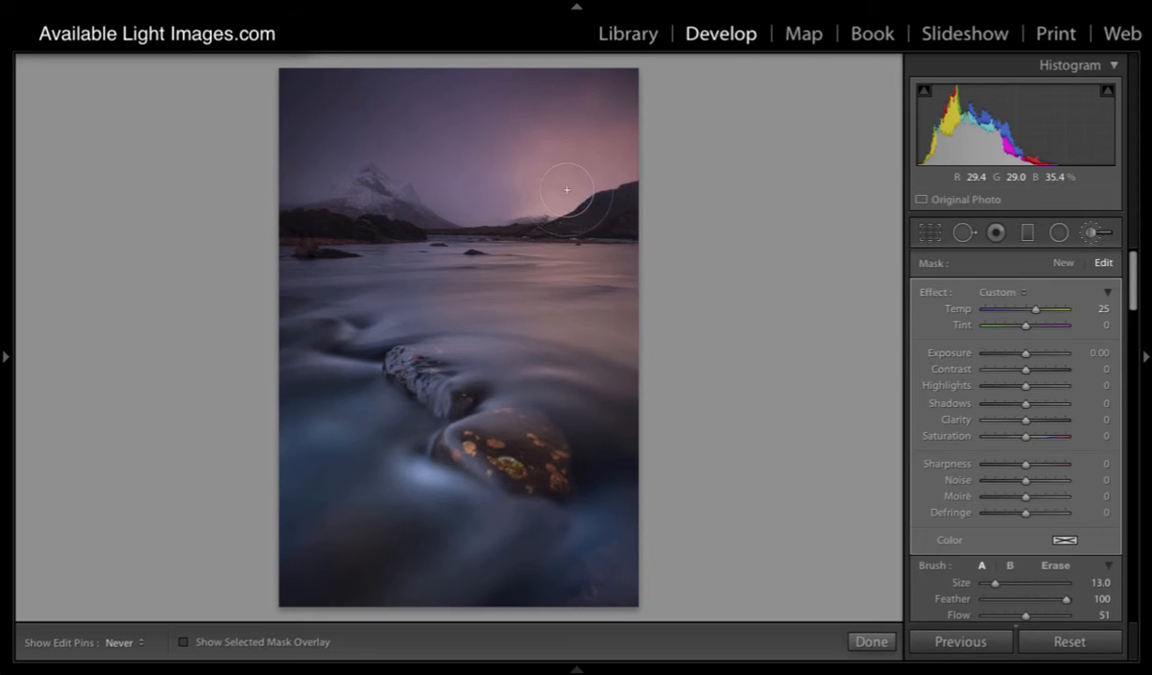
key("h")
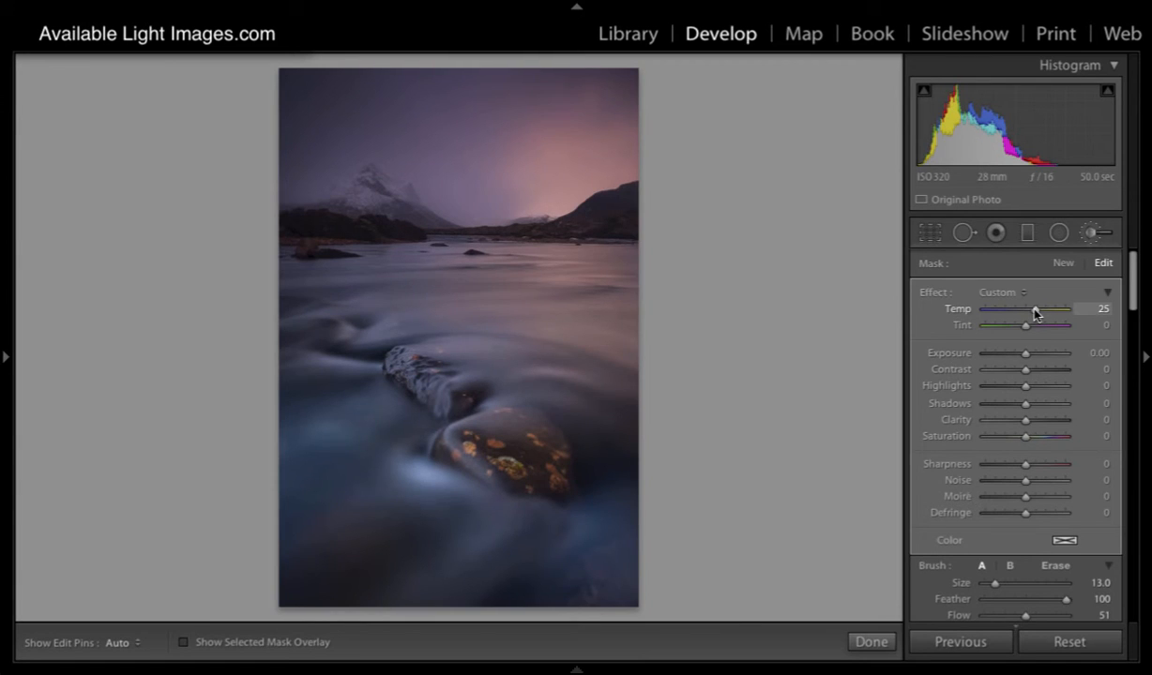
- Reduce the mask's temperature to 10 and compare the photo with the brush adjustments off and on
left_click_drag(1035, 312, 1029, 314)
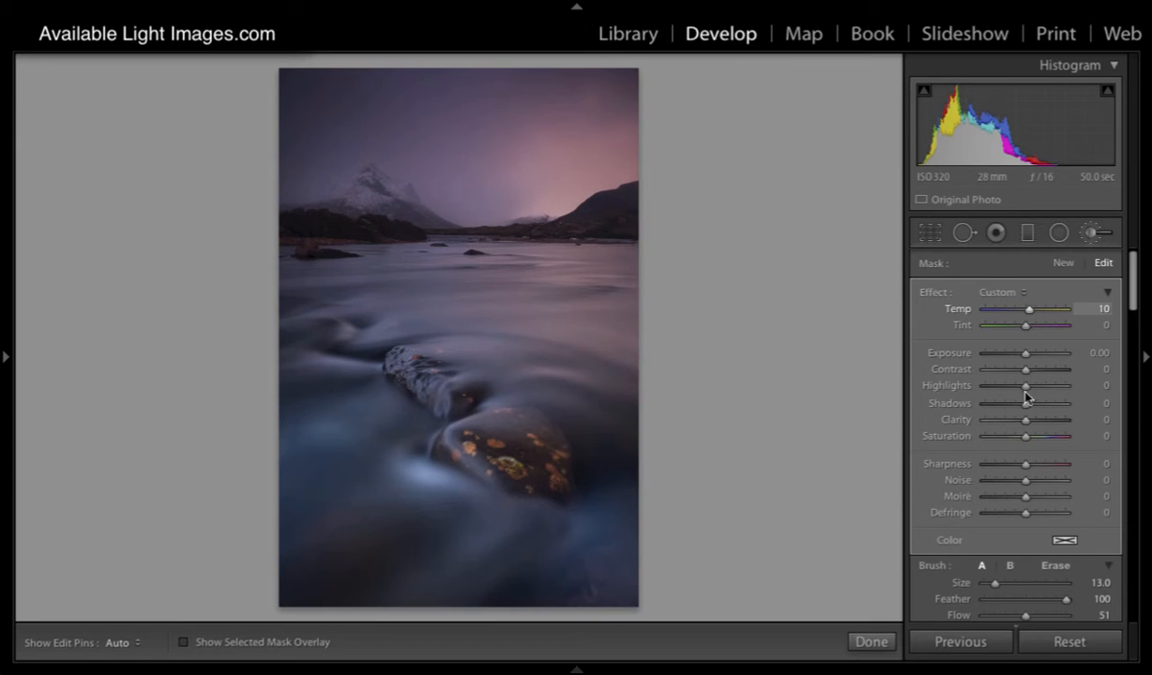
scroll(1002, 504, "down", 3)
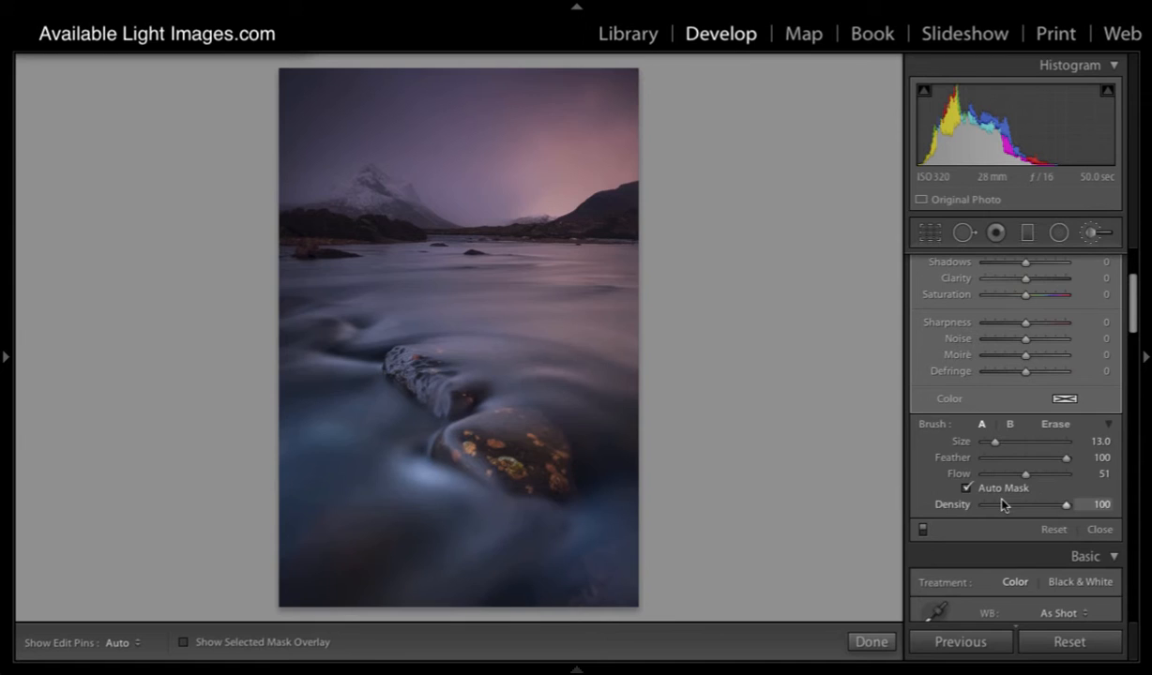
left_click(923, 529)
left_click(924, 530)
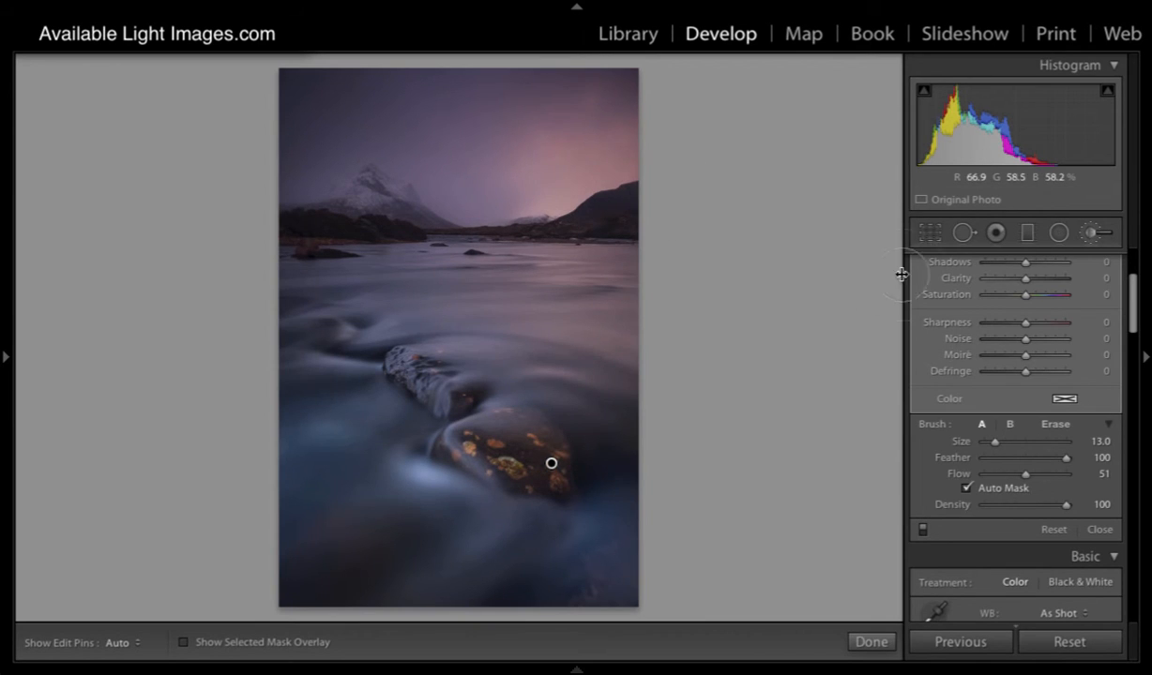
- Set the warming mask's exposure to 0.10 and reduce the brush size to 7
scroll(1047, 364, "up", 3)
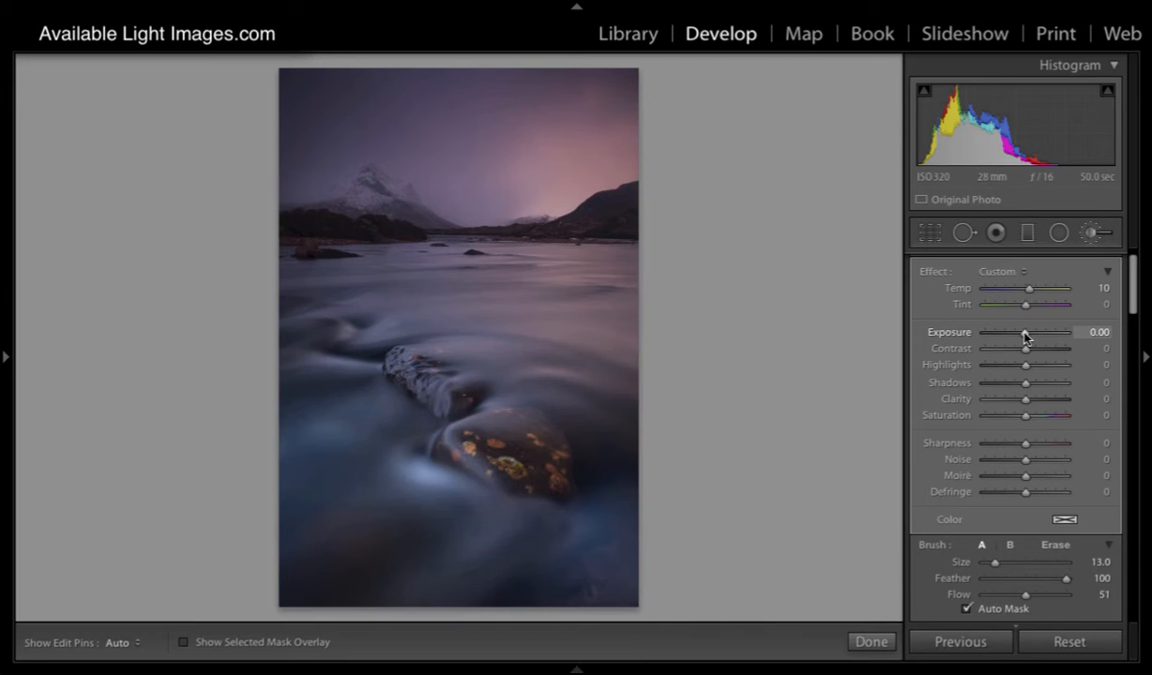
left_click_drag(1026, 336, 1027, 338)
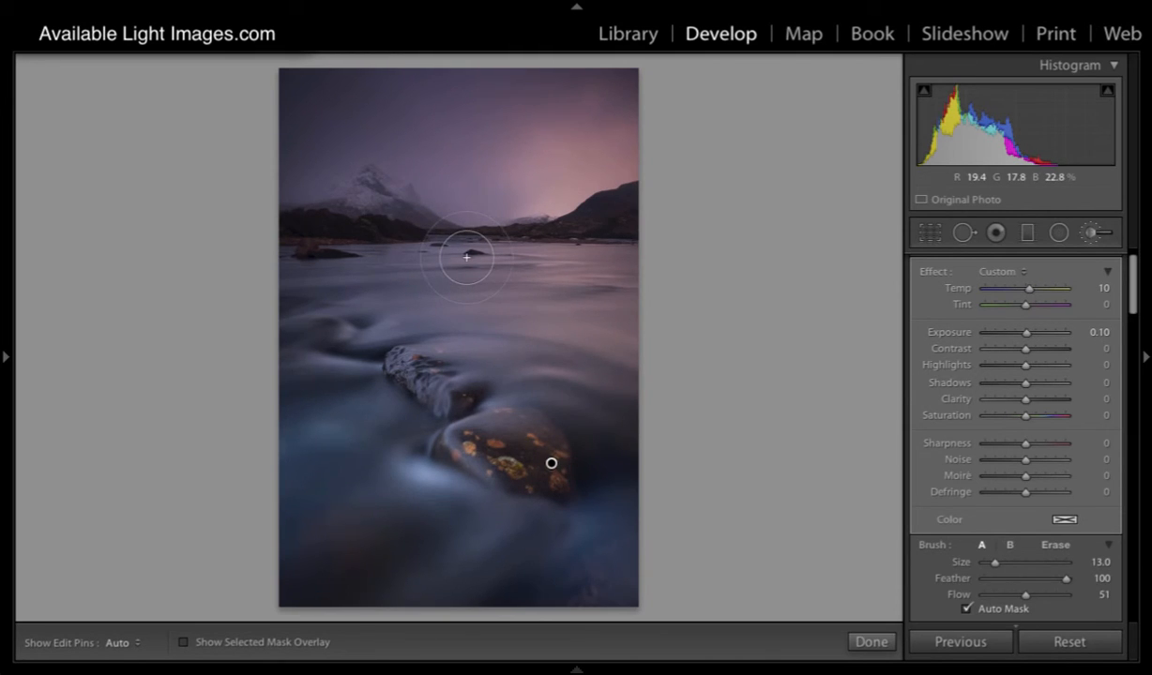
scroll(467, 256, "down", 3)
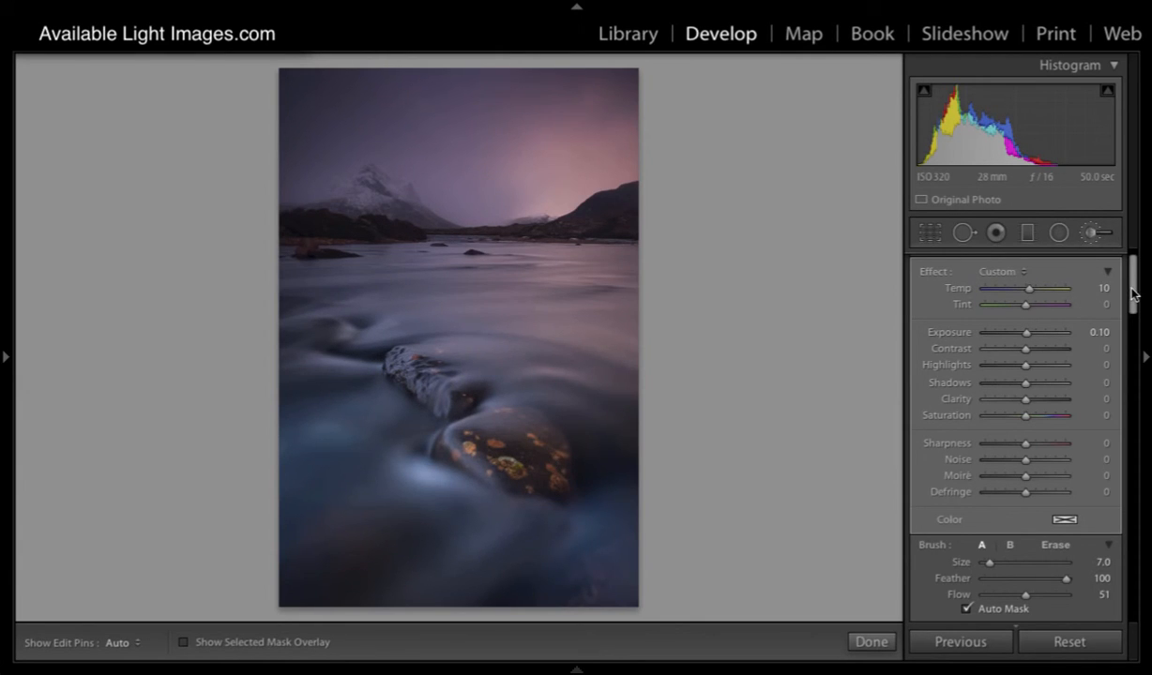
- Start a new brush mask, reset its effect settings, and set its exposure to 0.21
scroll(1088, 277, "up", 1)
left_click(1063, 264)
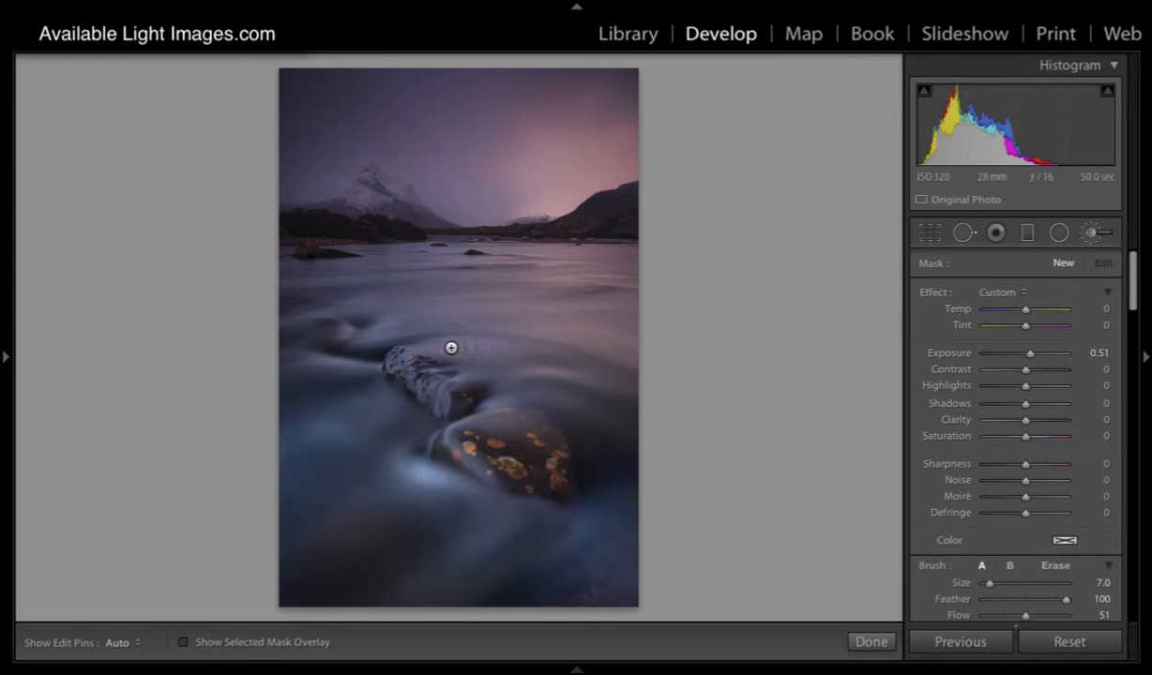
double_click(929, 293)
left_click_drag(1026, 356, 1029, 358)
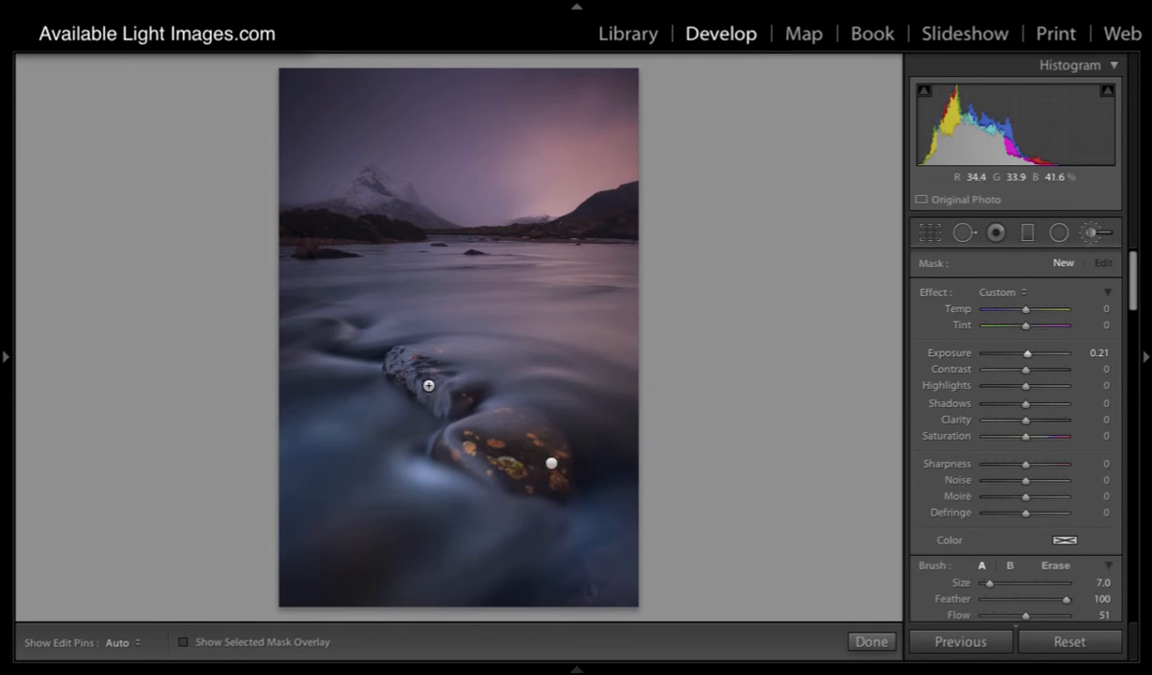
- Hide the edit pins, brush the brightening over the two rocks and the water flowing around them, and show the pins again
key("h")
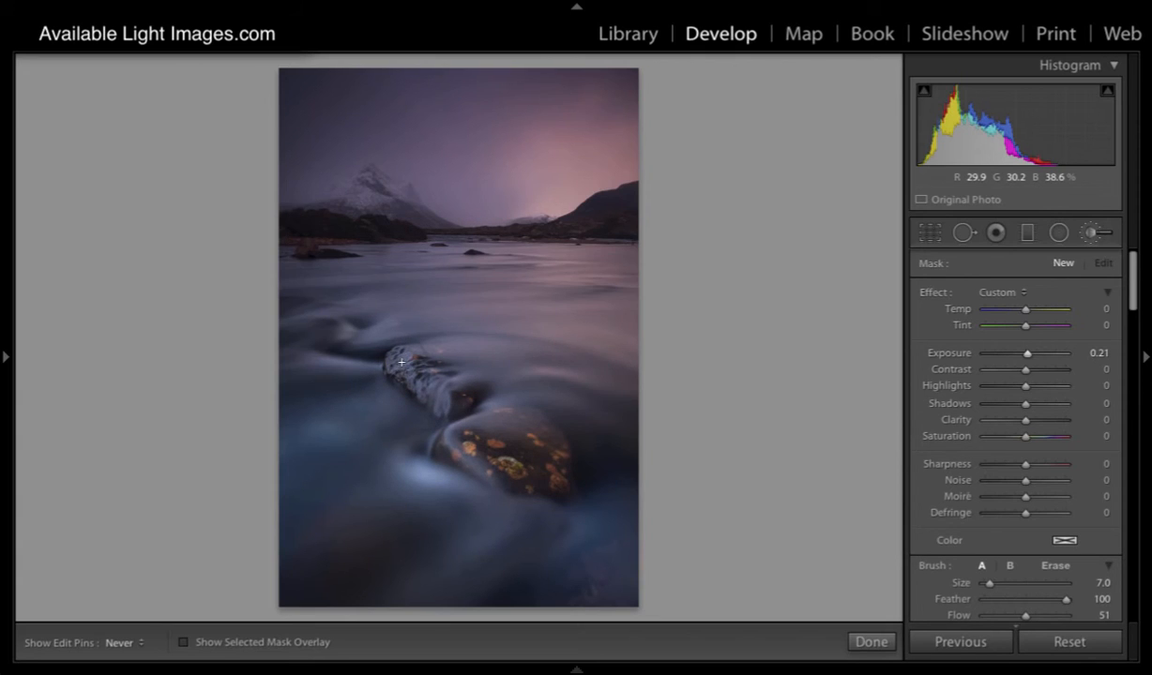
mouse_move(362, 335)
left_mouse_down()
mouse_move(318, 314)
mouse_move(366, 308)
mouse_move(331, 320)
mouse_move(357, 335)
mouse_move(384, 329)
mouse_move(355, 342)
mouse_move(341, 326)
mouse_move(347, 337)
mouse_move(317, 354)
mouse_move(378, 366)
mouse_move(301, 363)
mouse_move(344, 335)
mouse_move(319, 309)
mouse_move(454, 464)
mouse_move(433, 453)
mouse_move(425, 472)
mouse_move(482, 481)
left_mouse_up()
key("h")
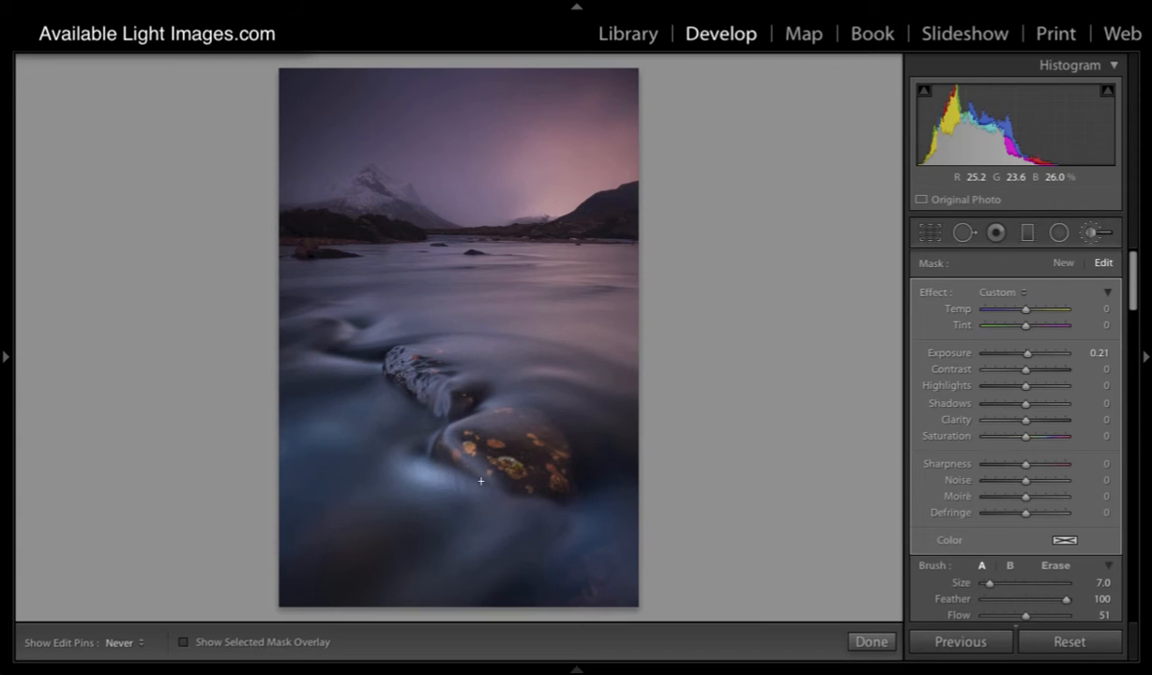
mouse_move(429, 448)
left_mouse_down()
mouse_move(432, 465)
mouse_move(494, 513)
mouse_move(549, 538)
mouse_move(514, 553)
mouse_move(535, 523)
left_mouse_up()
key("h")
key("h")
- Check the brightened rocks and water with the edit pins hidden and shown
key("h")
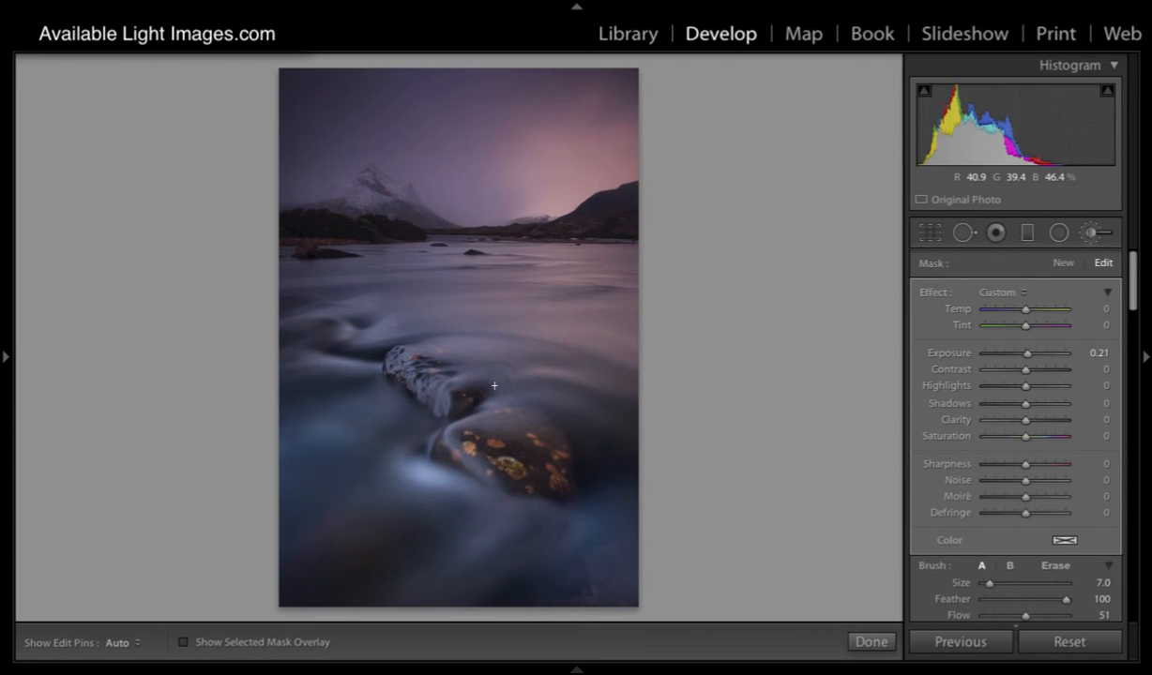
key("h")
key("h")
key("h")
key("h")
key("h")
key("h")
key("h")
key("h")
key("h")
key("h")
- Compare the photo with the brush adjustments off and on, and inspect the rocks without the edit pins
scroll(924, 558, "down", 3)
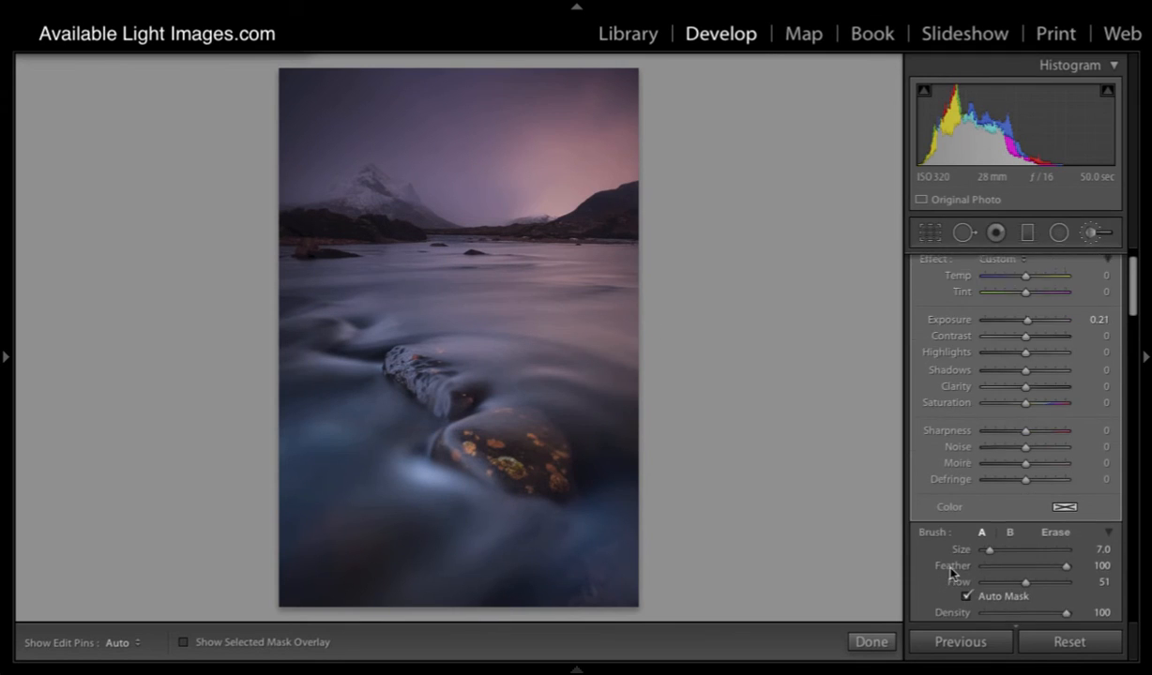
left_click(924, 582)
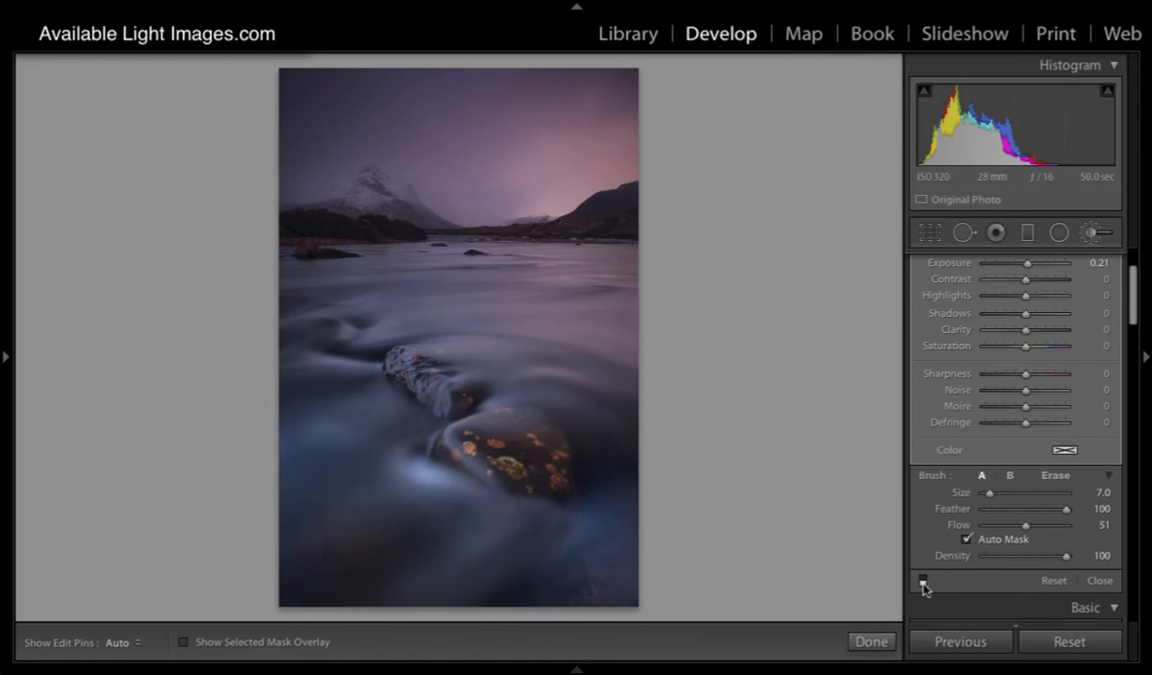
left_click(924, 583)
left_click(924, 582)
left_click(924, 582)
left_click(924, 581)
left_click(924, 581)
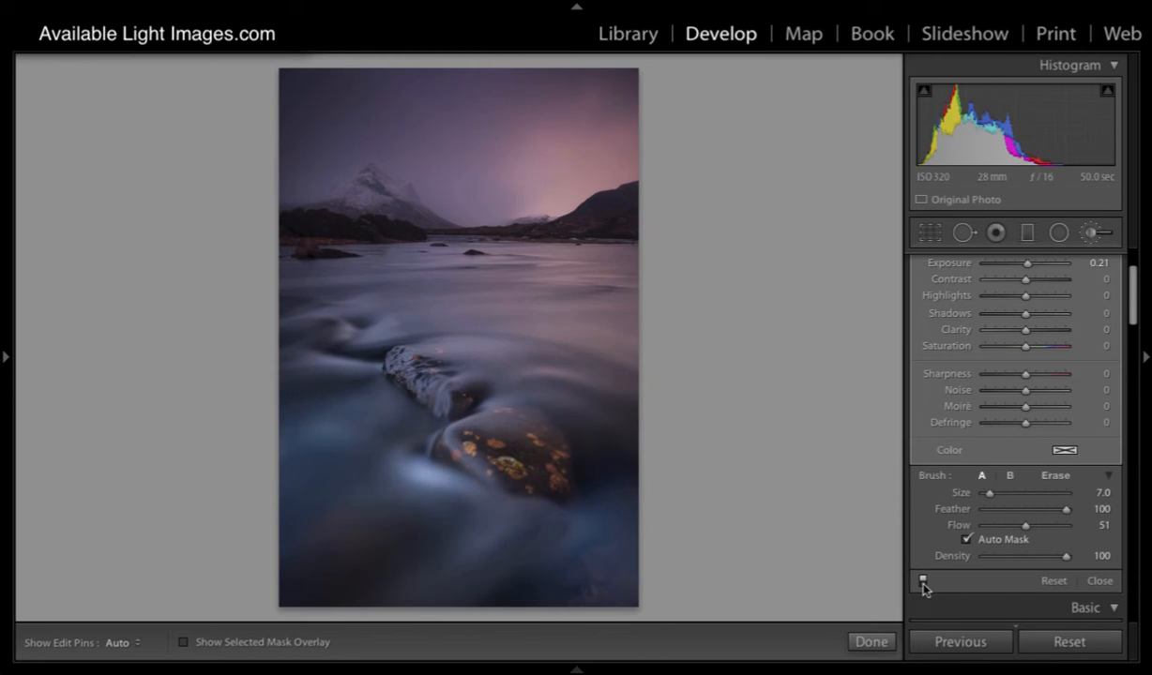
left_click(924, 581)
left_click(924, 581)
key("h")
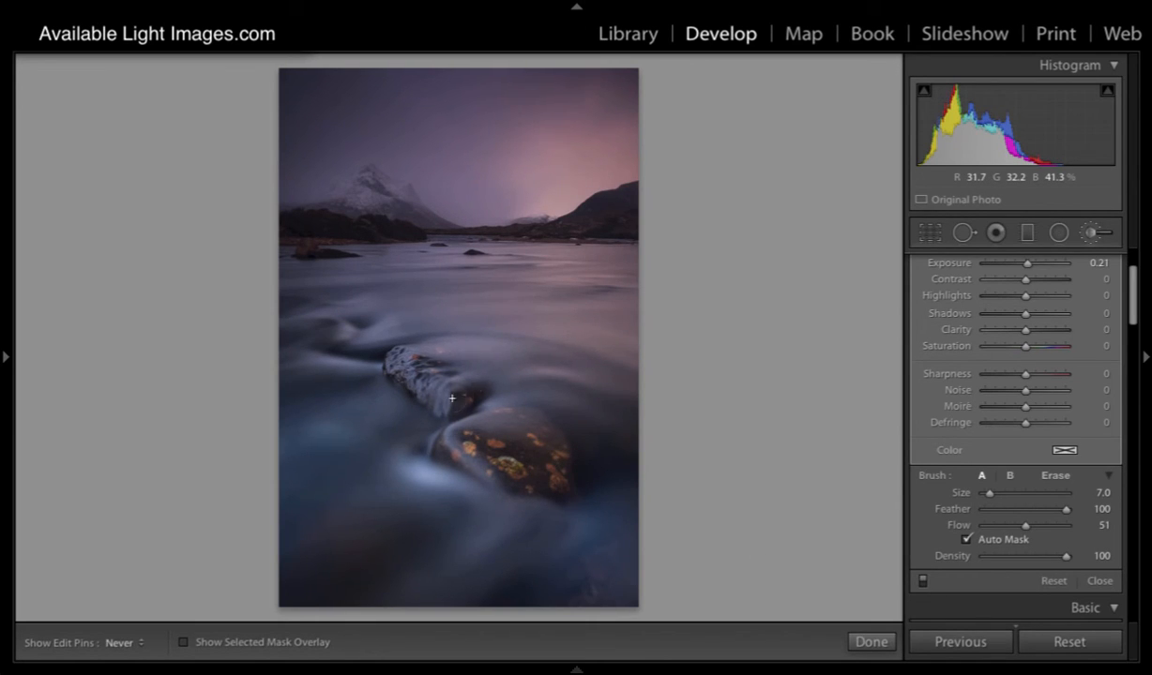
key("h")
- Start another brush mask and set the brush to feather 13 and size 7
scroll(1056, 311, "up", 1)
scroll(1056, 311, "up", 4)
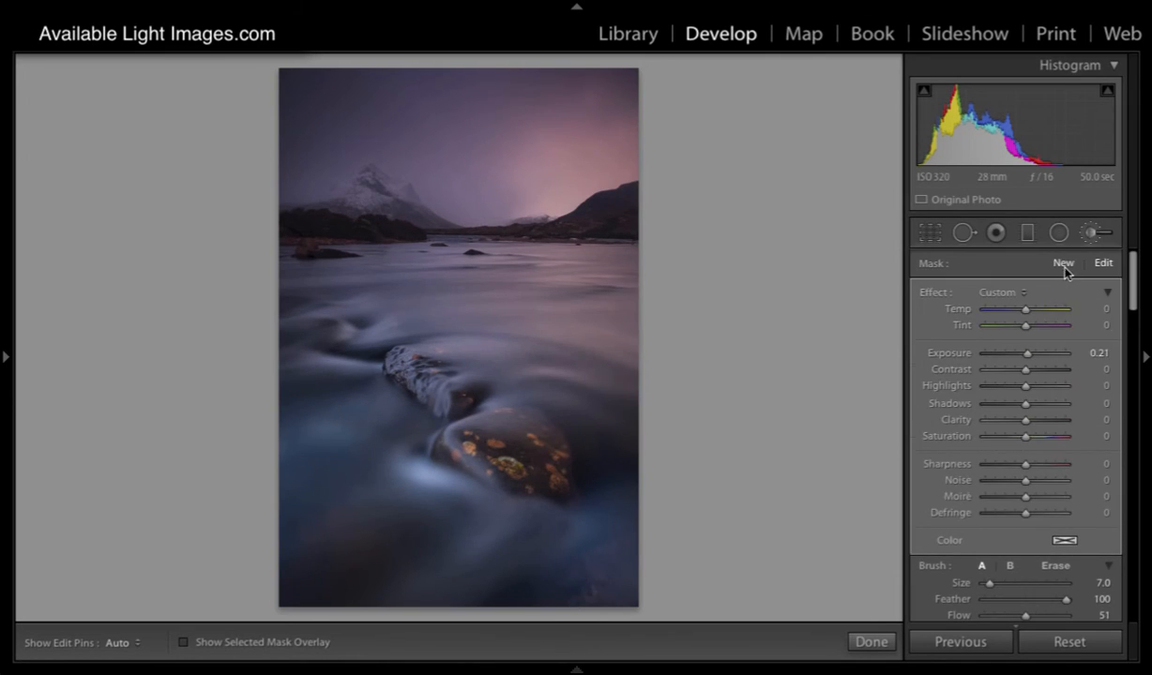
left_click(1063, 263)
scroll(366, 198, "down", 3)
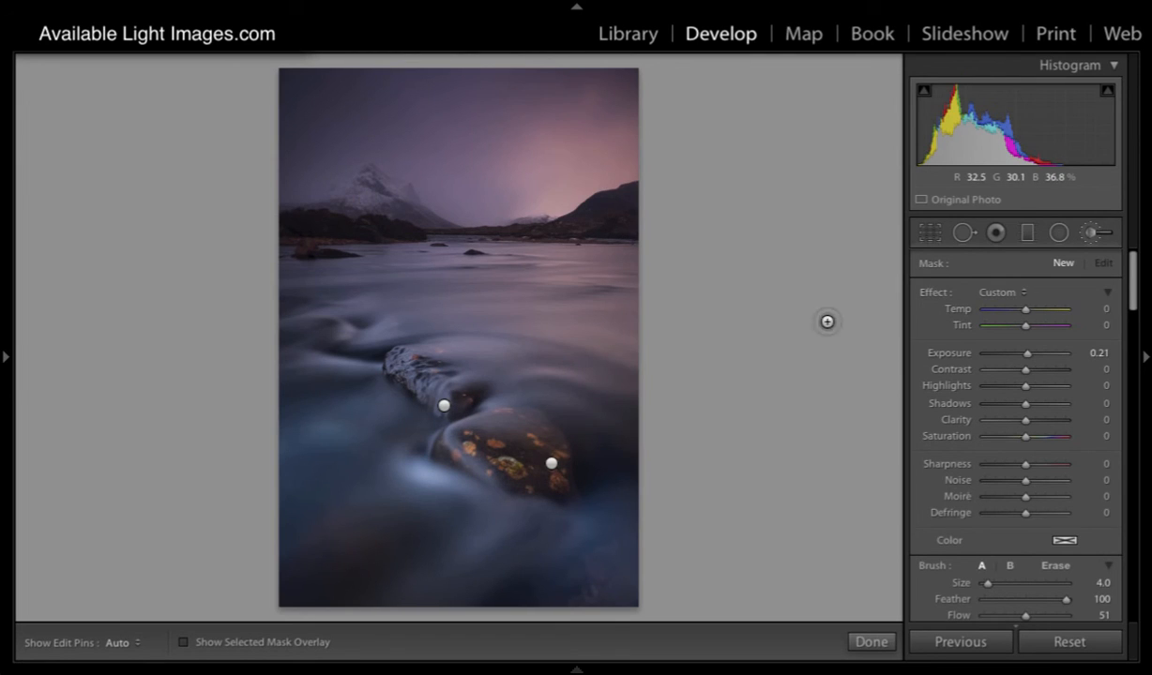
left_click_drag(1067, 601, 994, 599)
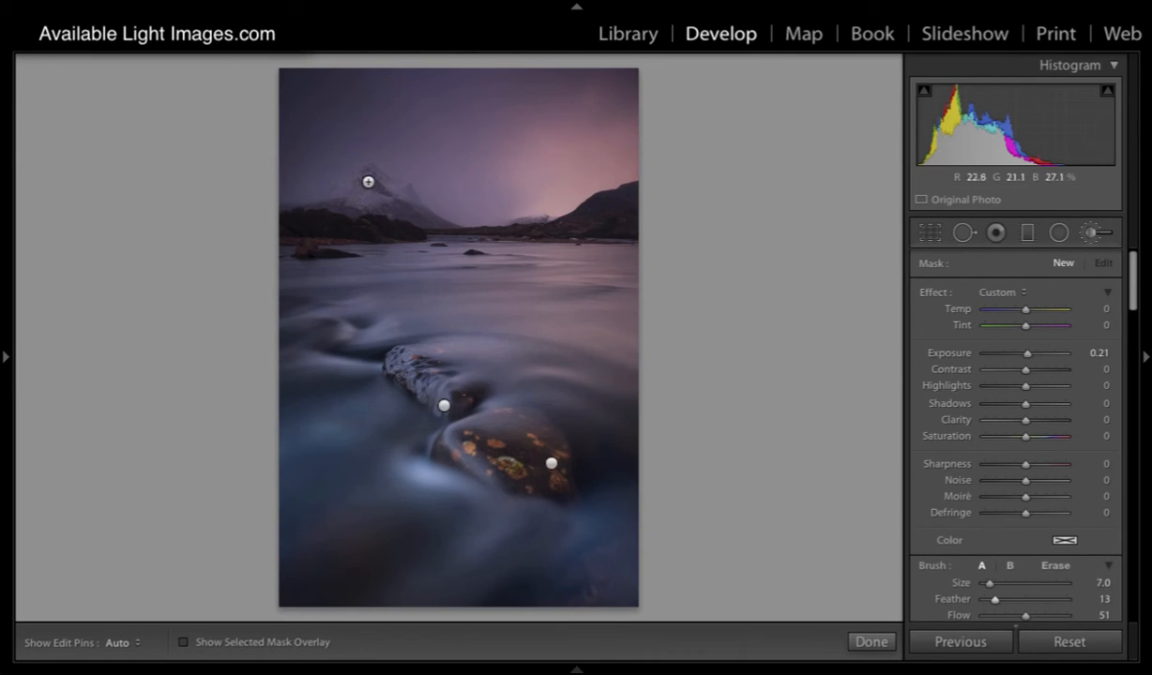
- Hide the edit pins and paint the brightening over the snowy mountain
key("h")
scroll(328, 201, "up", 3)
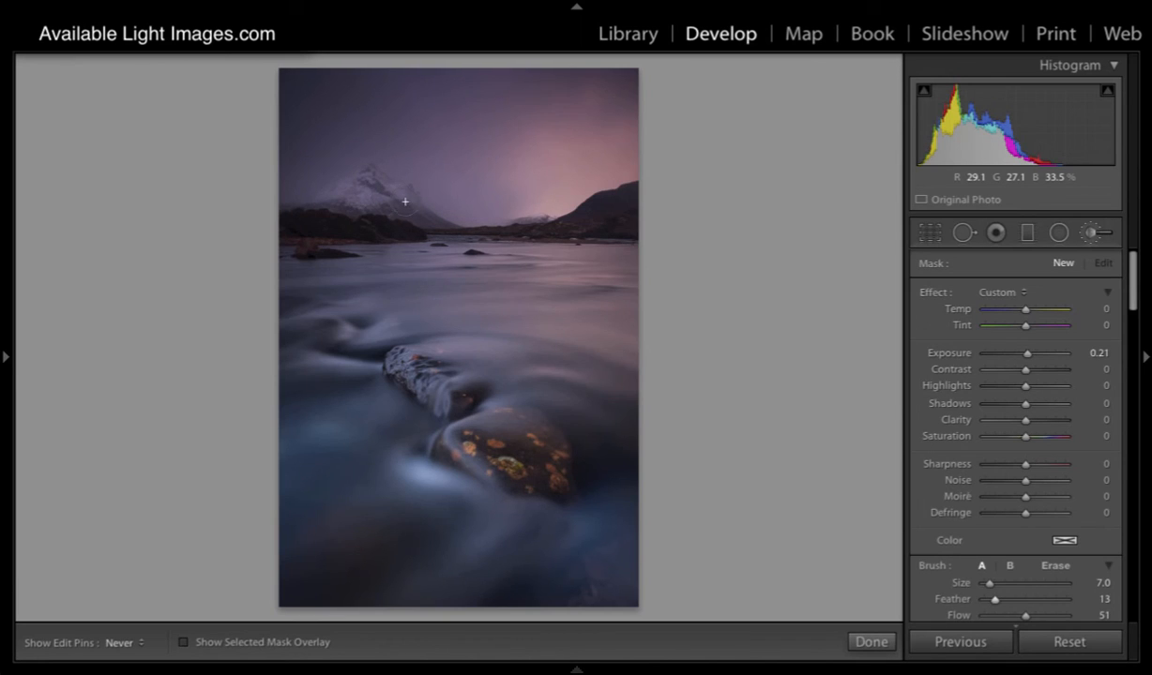
left_click_drag(345, 204, 330, 208)
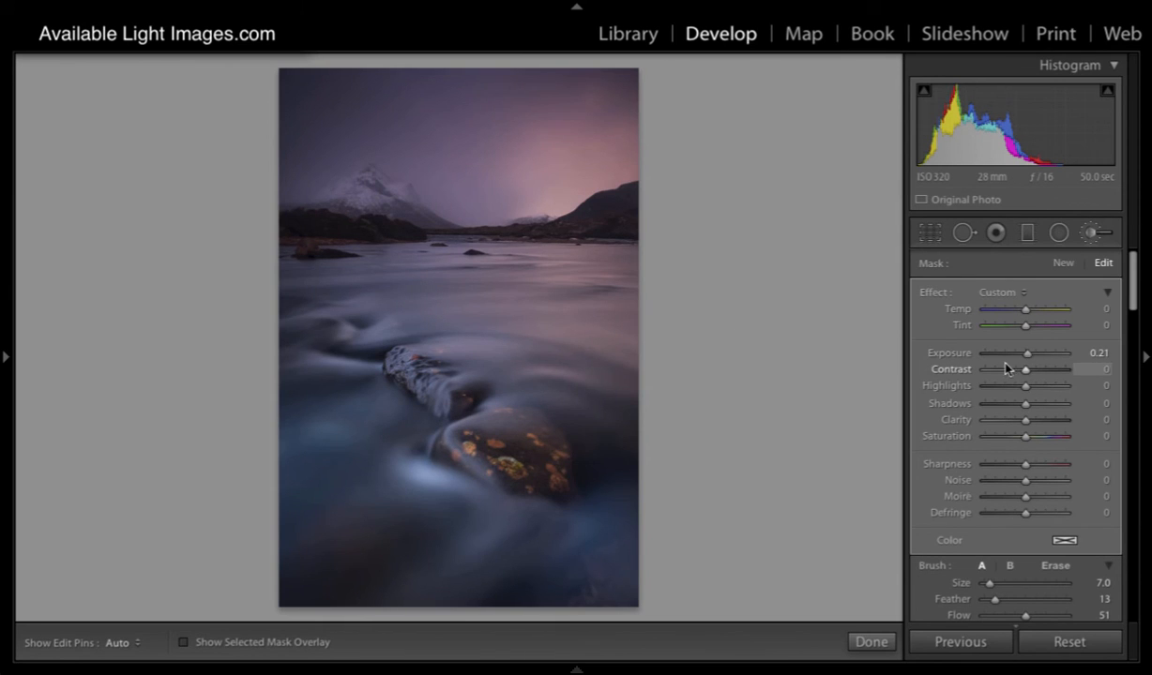
- Compare the photo with all brush adjustments off and on, leave them on, and return to the mask's effect settings
scroll(987, 375, "down", 3)
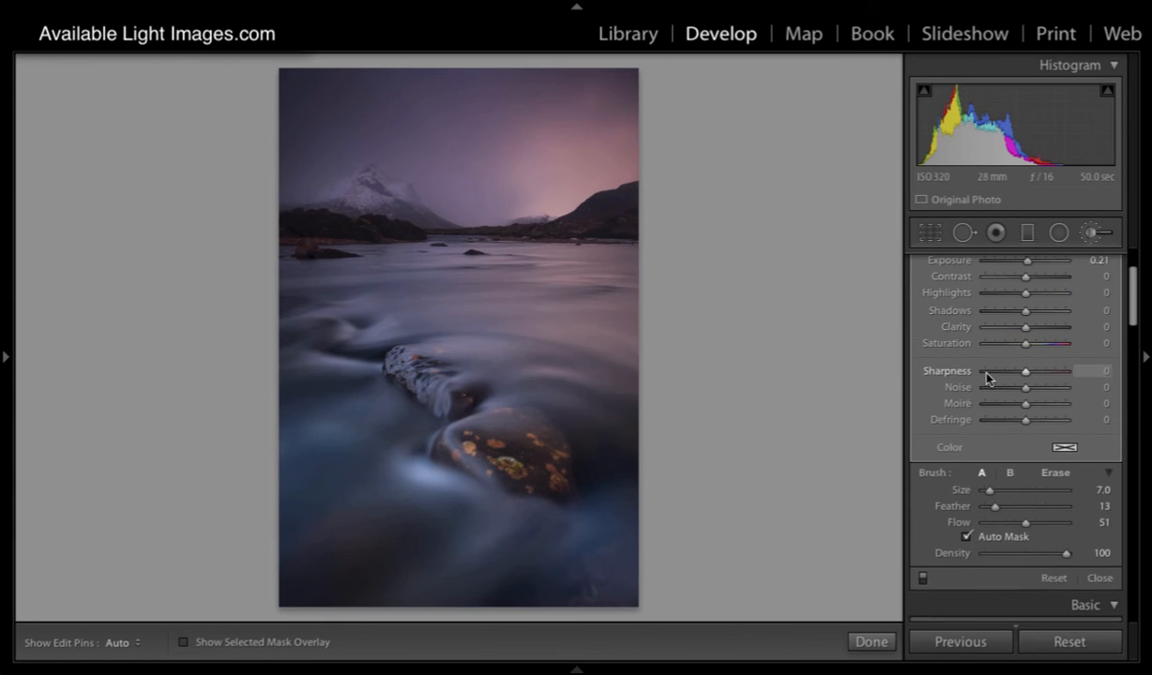
left_click(923, 581)
left_click(923, 581)
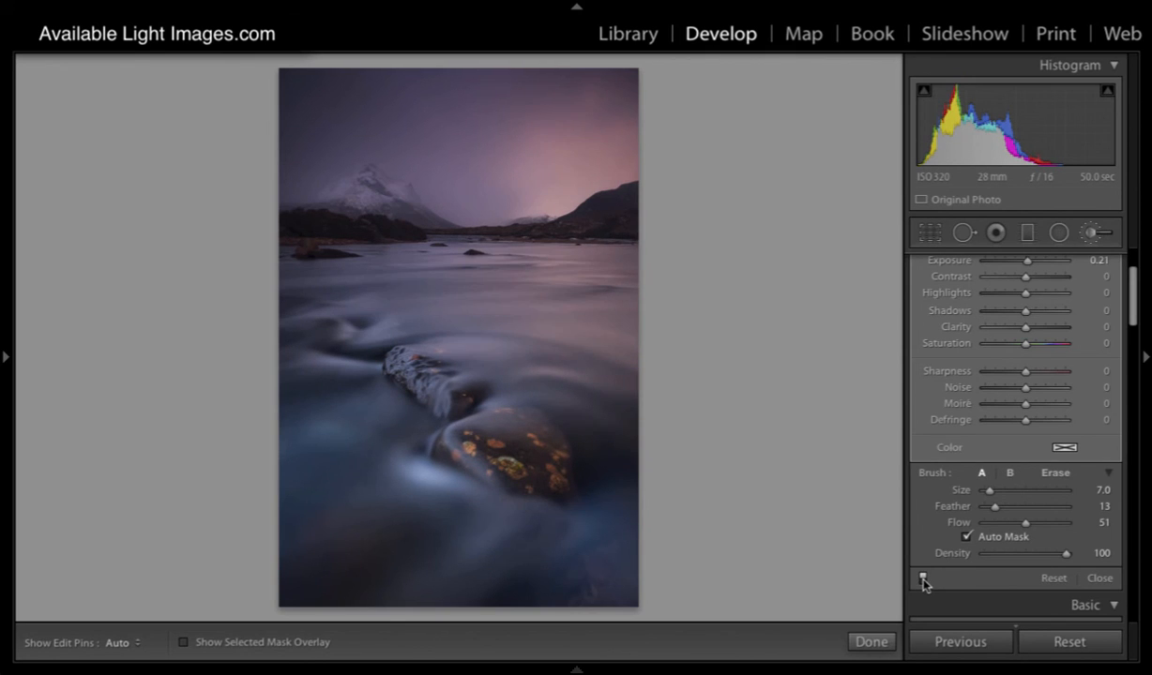
left_click(923, 581)
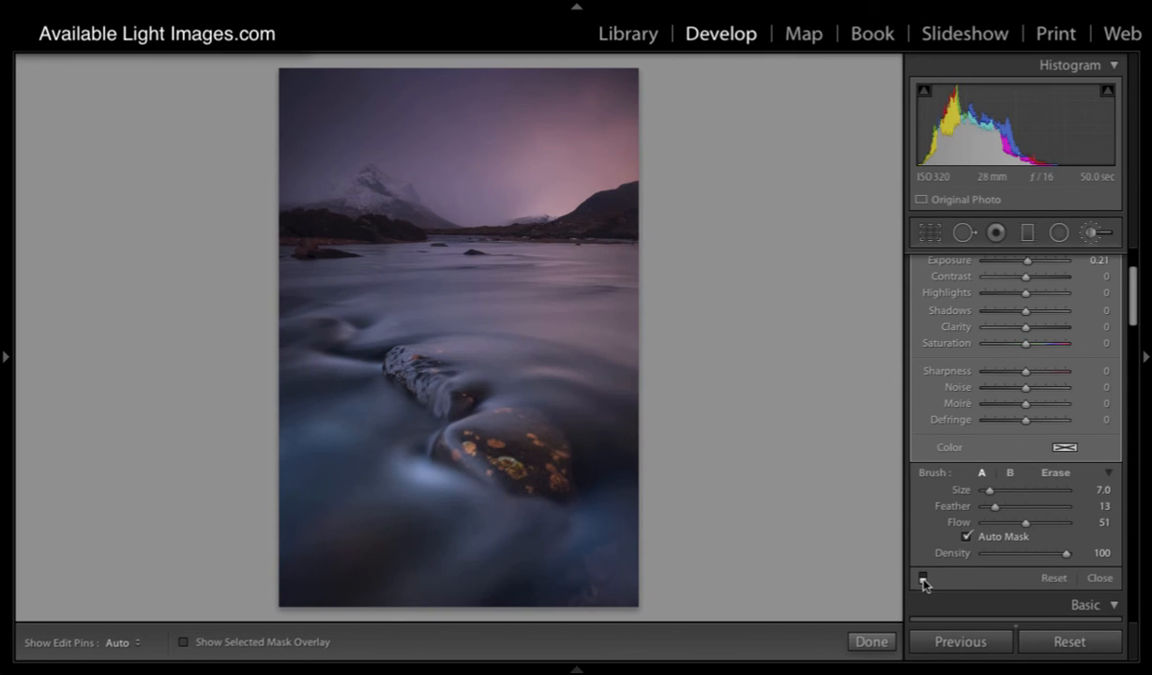
left_click(923, 581)
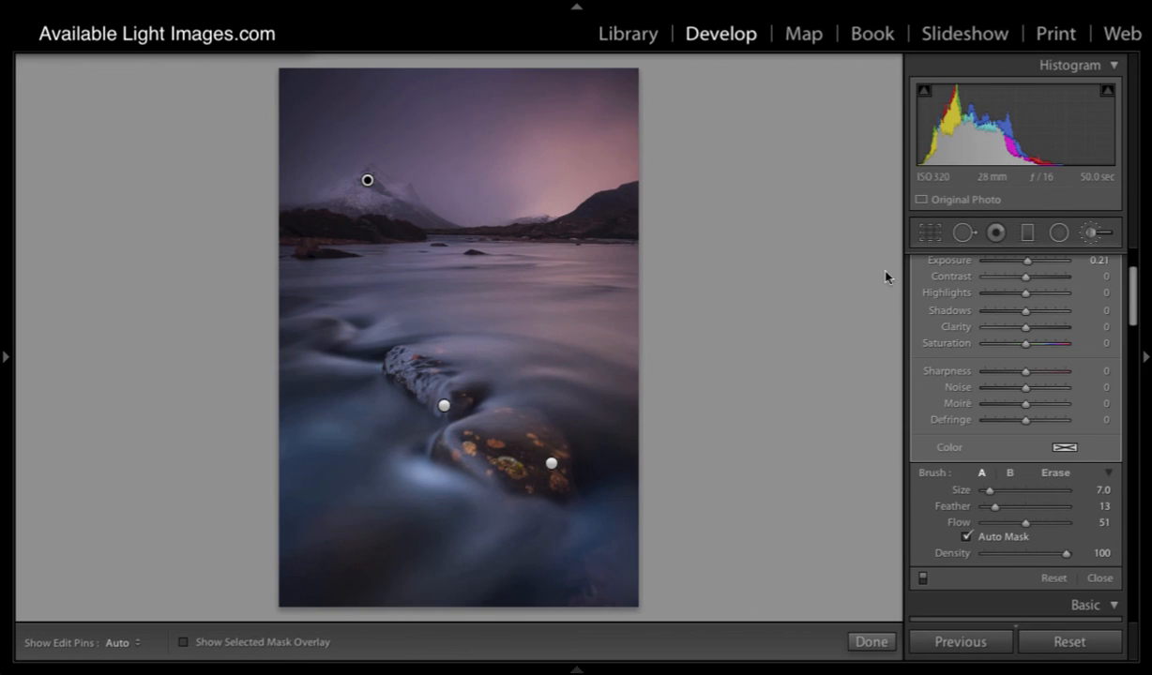
left_click(922, 579)
left_click(922, 578)
left_click(922, 579)
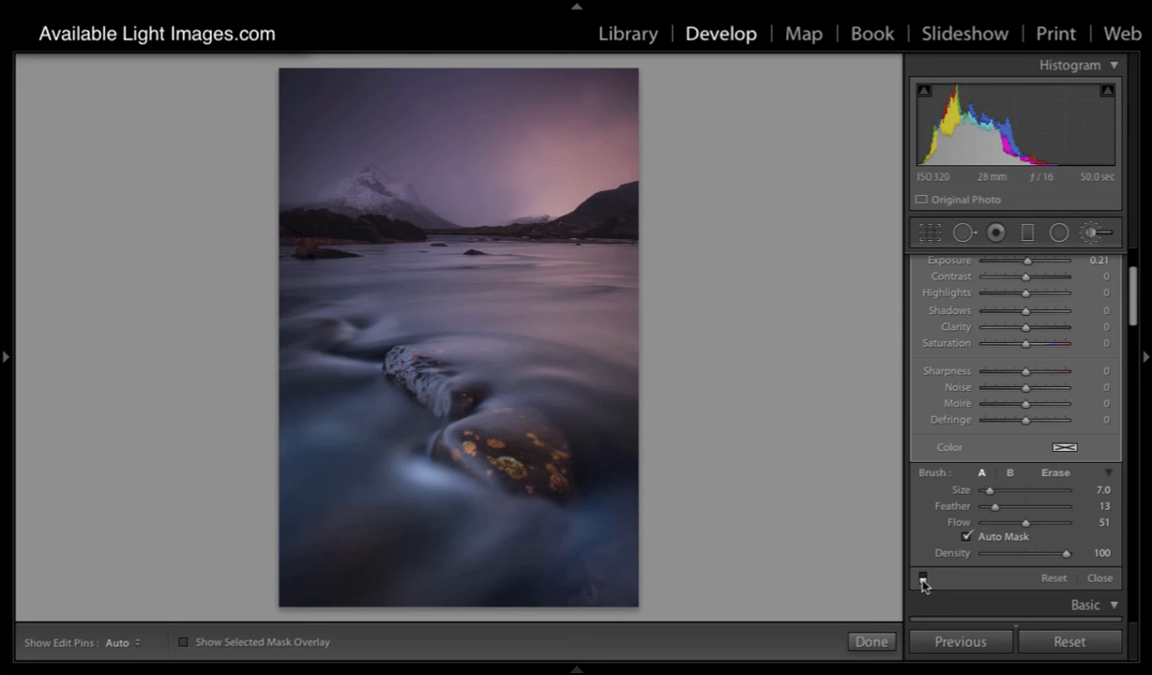
left_click(922, 579)
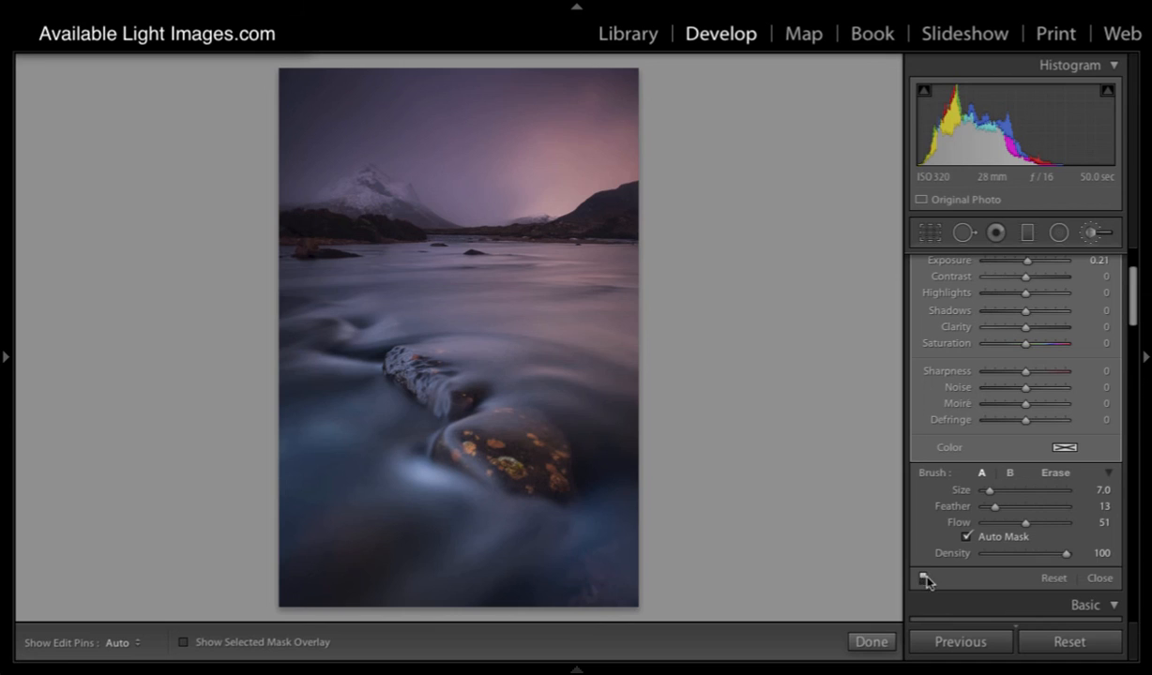
scroll(1136, 302, "up", 2)
scroll(1136, 302, "up", 1)
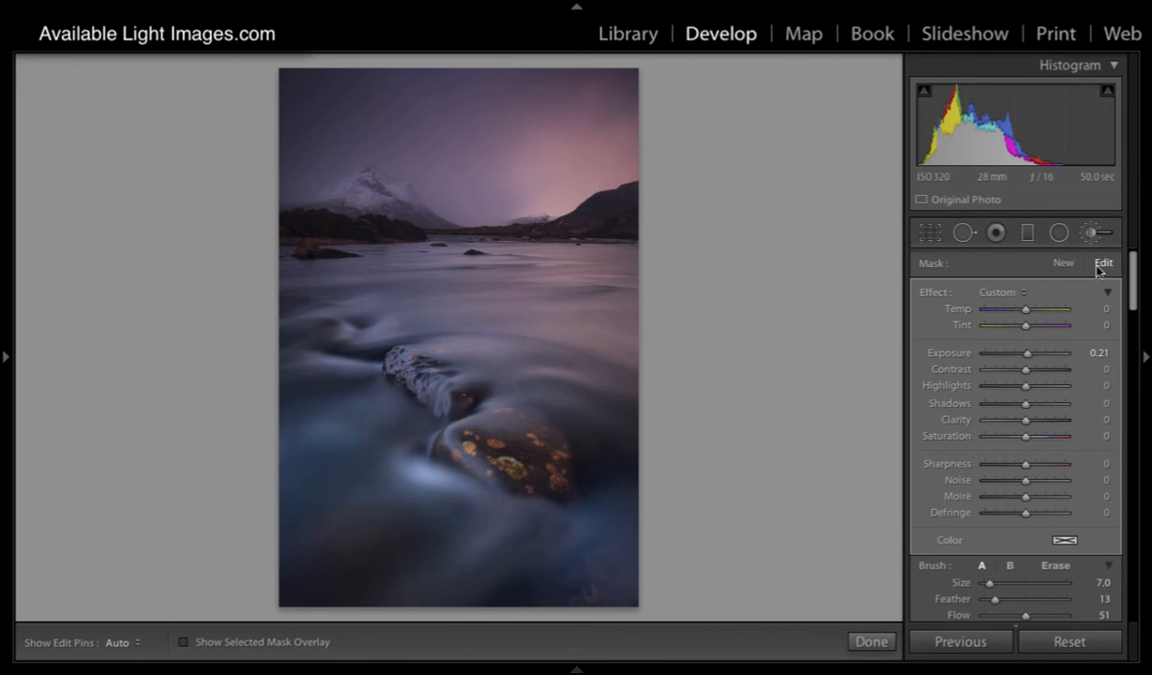